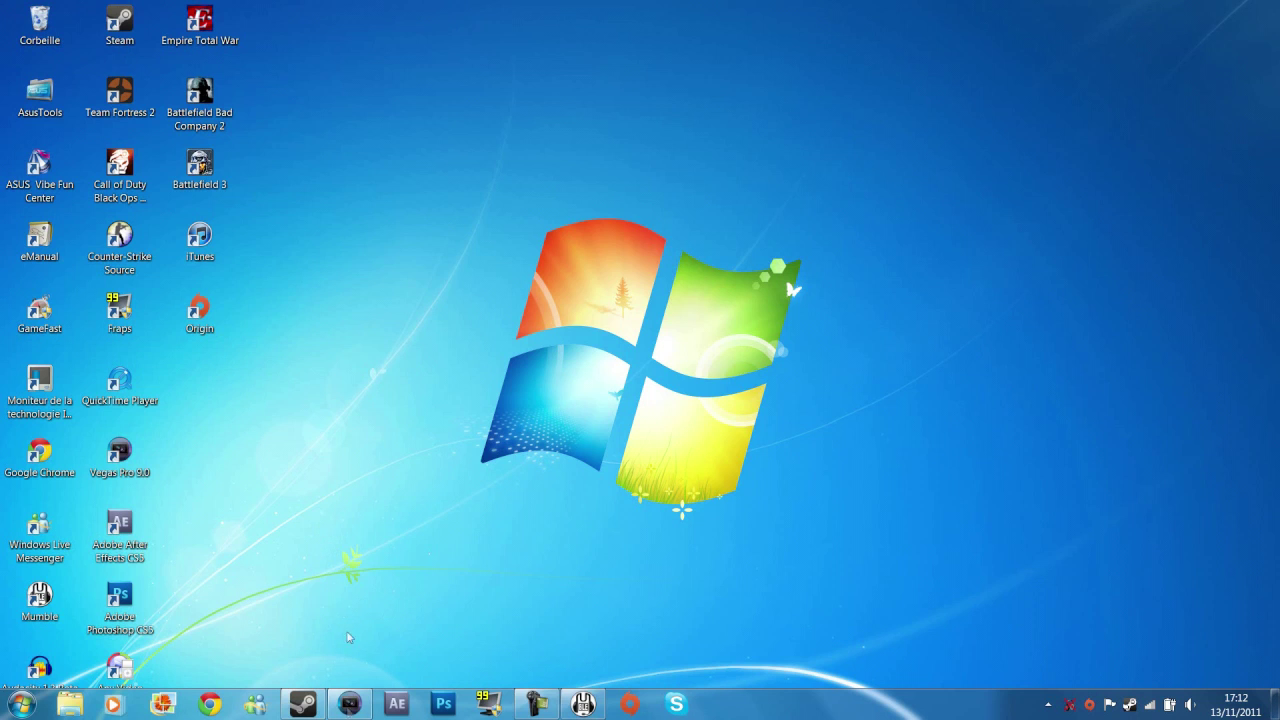
# Step: Switch to Vegas Pro and insert four video tracks into the empty project timeline
pyautogui.click(345, 705)
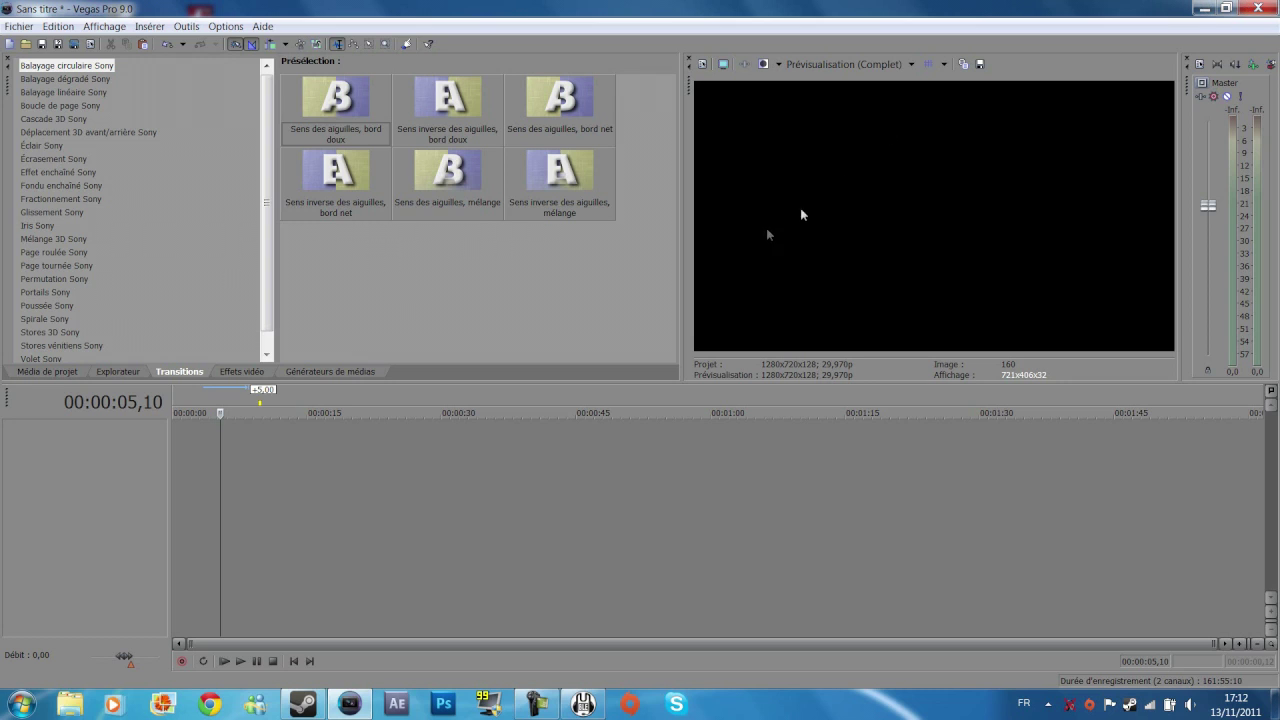
pyautogui.rightClick(199, 449)
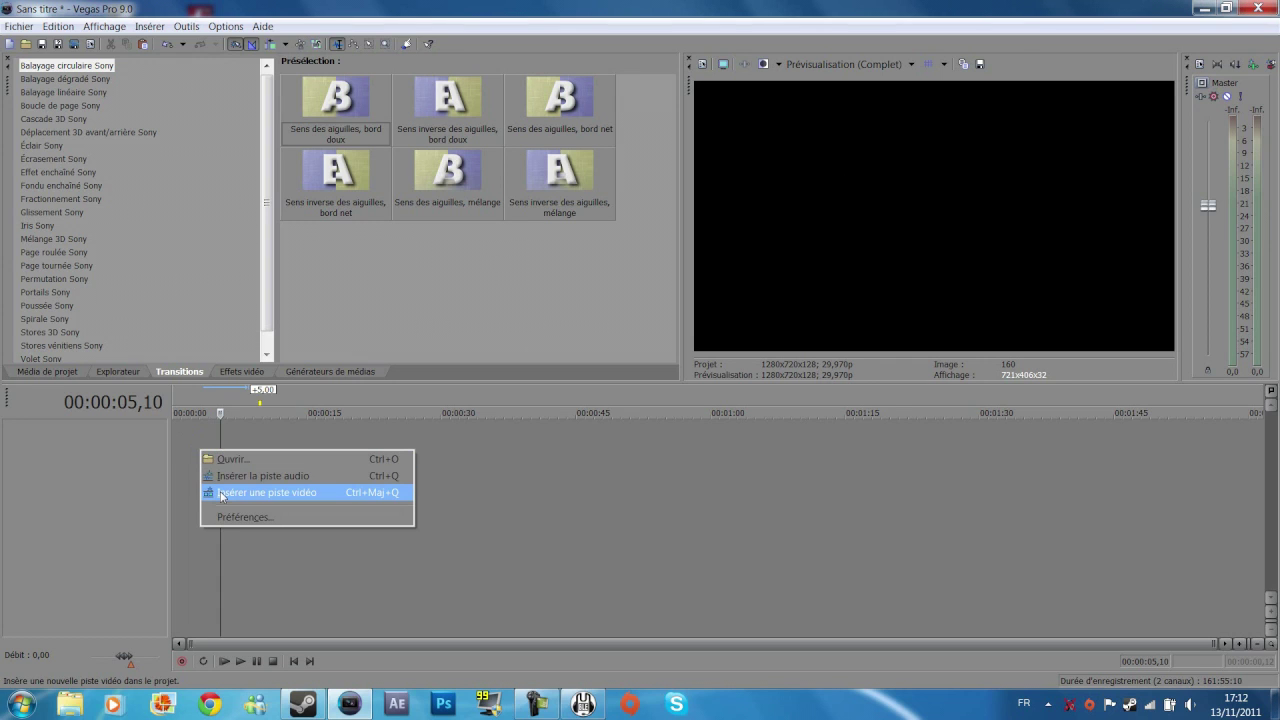
pyautogui.click(221, 493)
pyautogui.rightClick(186, 513)
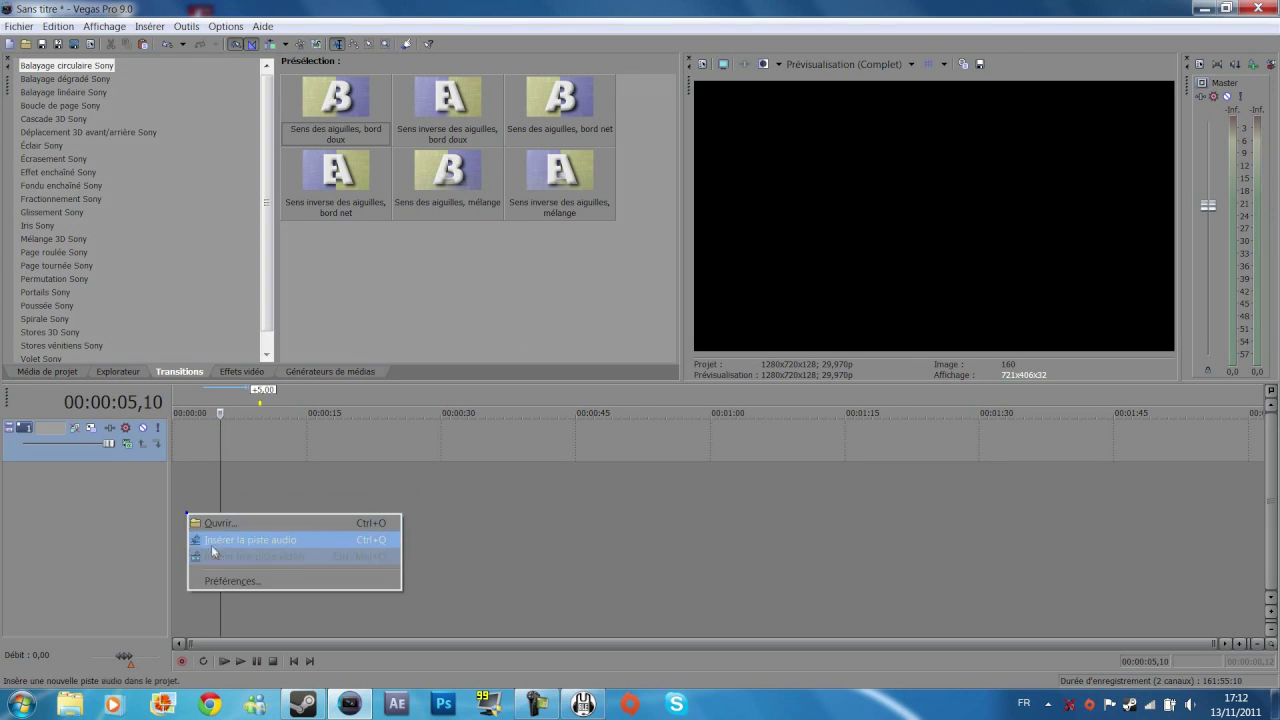
pyautogui.click(225, 555)
pyautogui.rightClick(180, 535)
pyautogui.click(189, 577)
pyautogui.rightClick(185, 564)
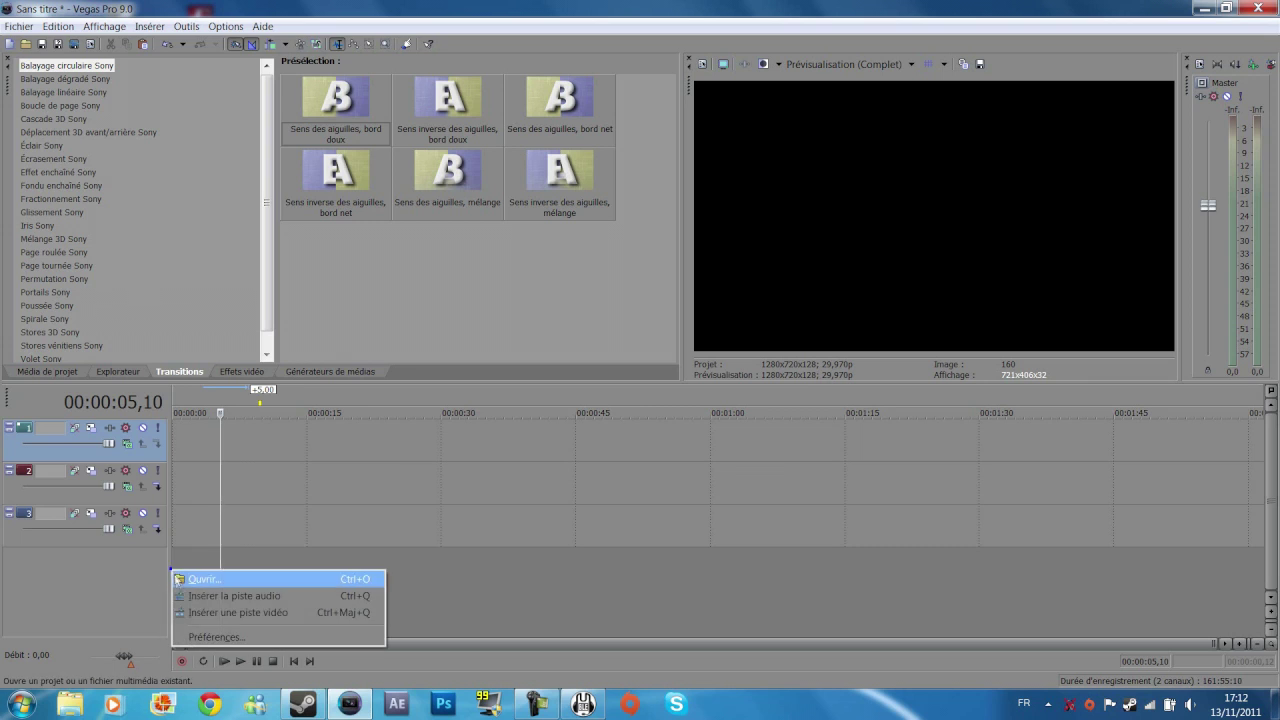
pyautogui.click(189, 560)
pyautogui.rightClick(189, 554)
pyautogui.click(230, 597)
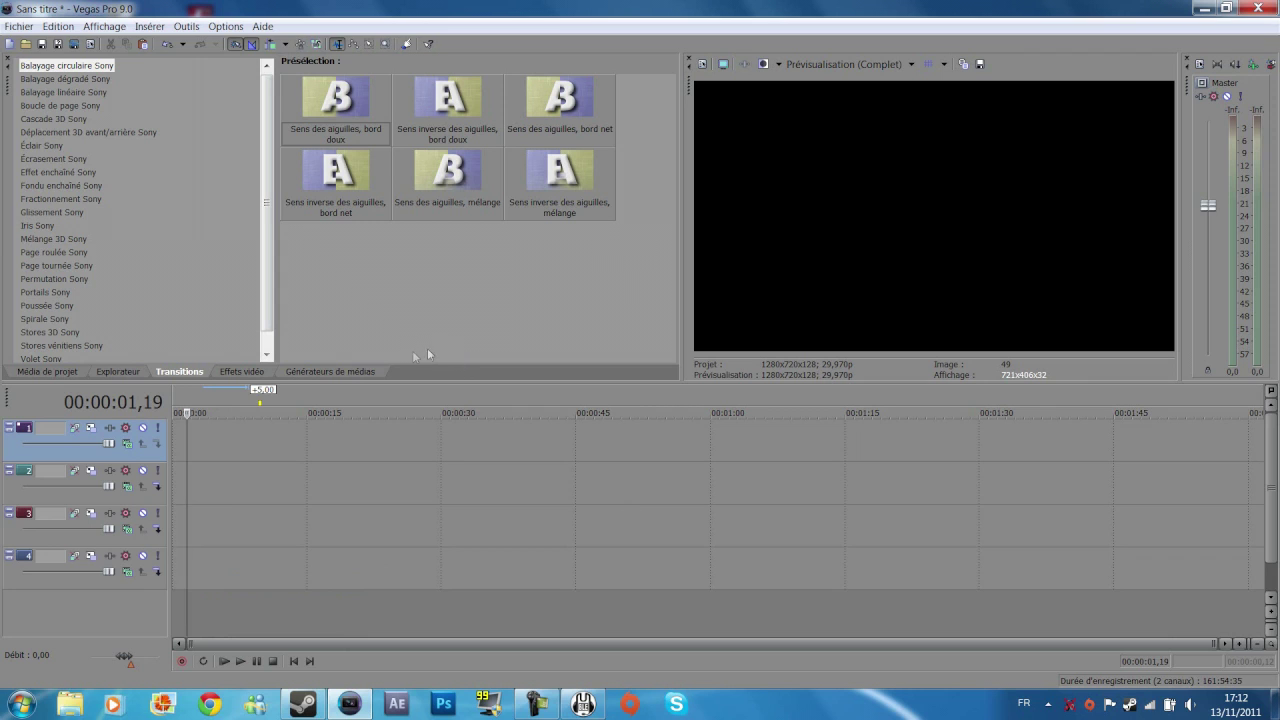
# Step: Add the Ciel étoilé preset of the Texture de bruit generator to the start of video track 4, keeping its default settings
pyautogui.click(321, 373)
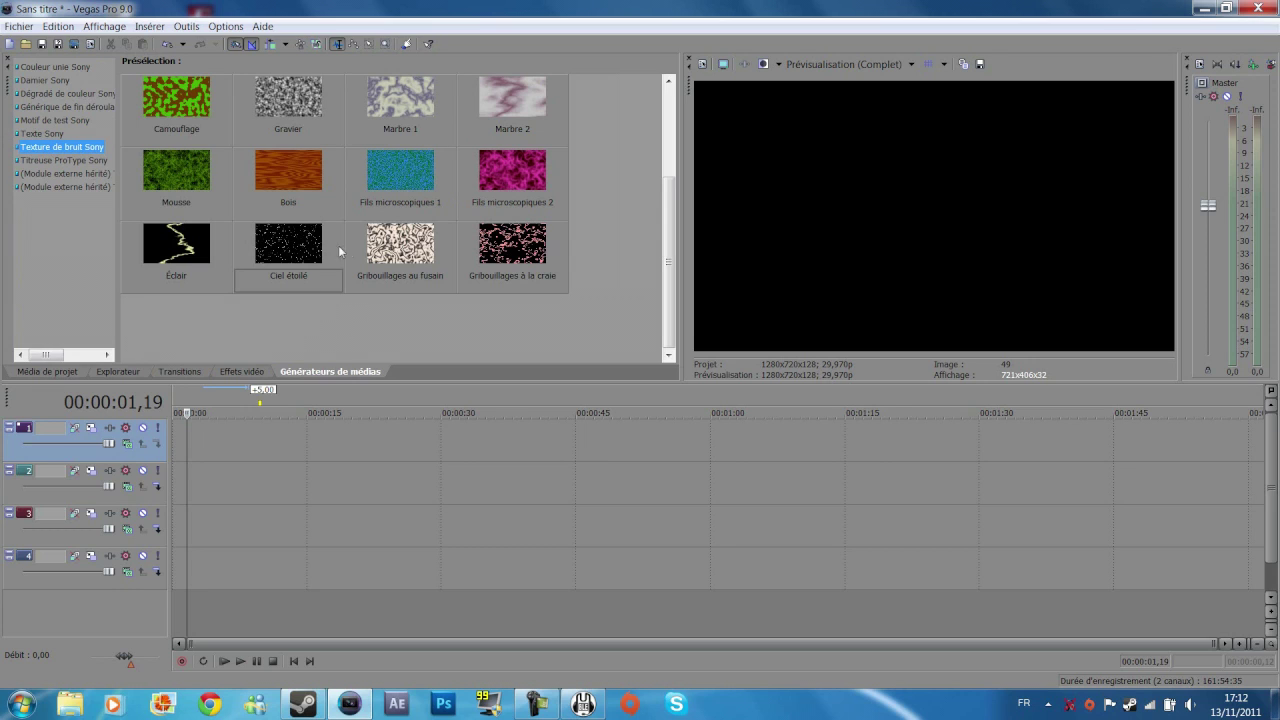
pyautogui.moveTo(309, 238); pyautogui.dragTo(169, 571)
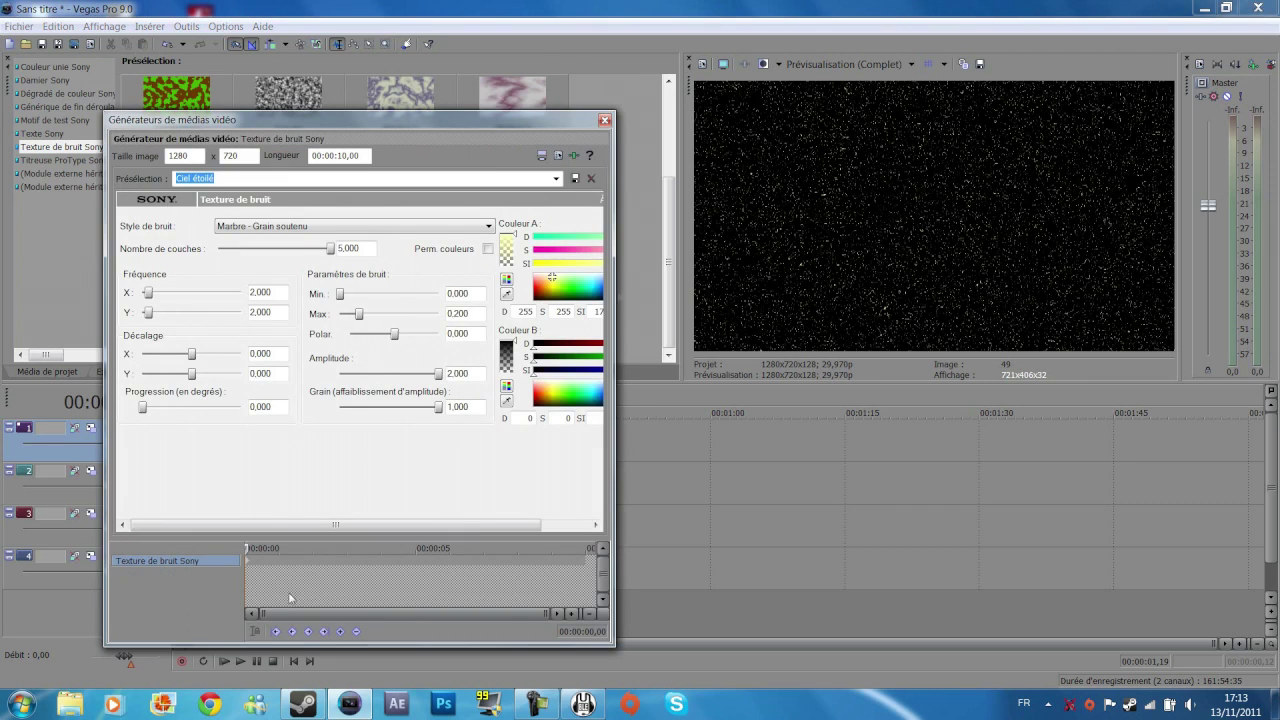
pyautogui.click(604, 122)
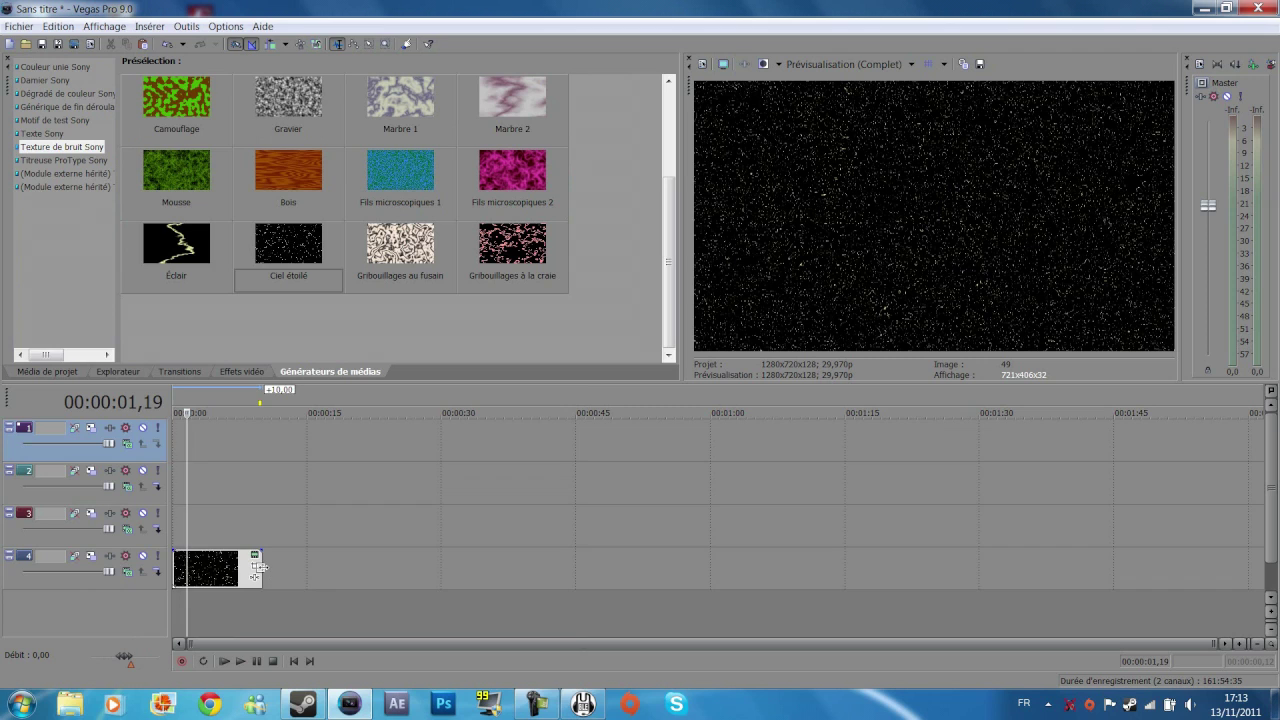
# Step: Extend the starry sky event on track 4 until it ends at about 1 minute 4 seconds
pyautogui.moveTo(258, 568); pyautogui.dragTo(739, 561)
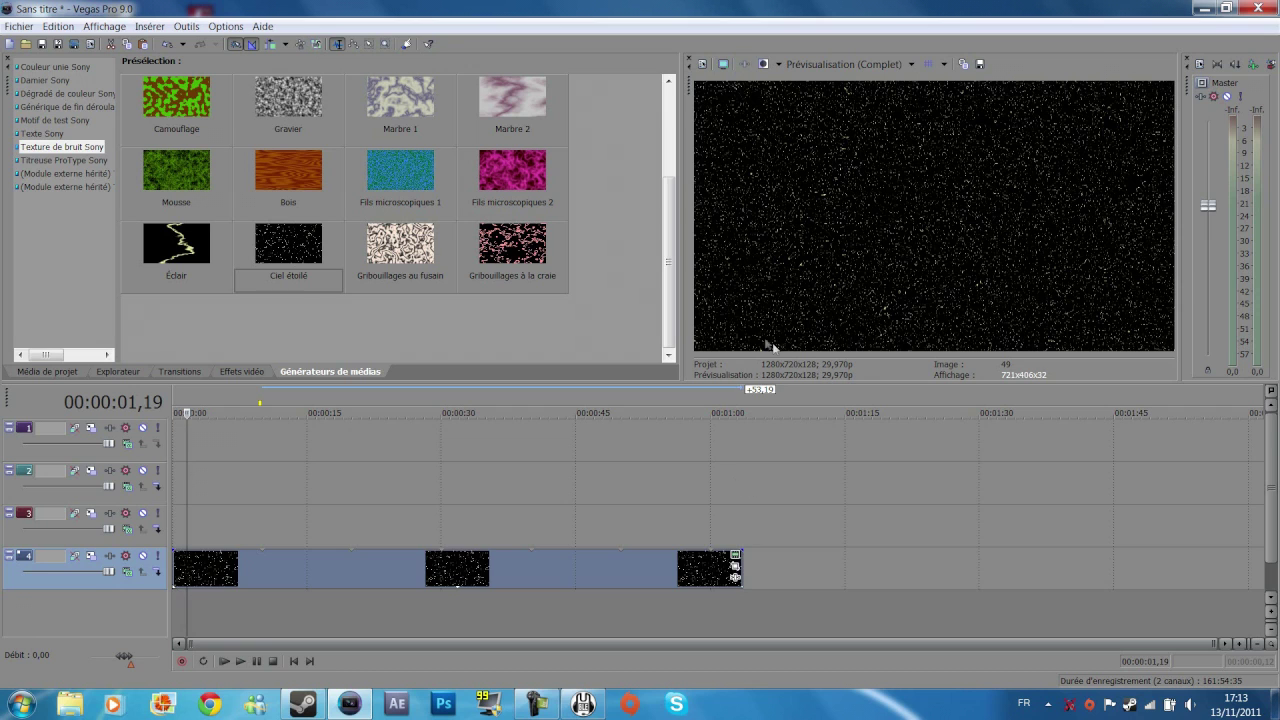
pyautogui.click(747, 566)
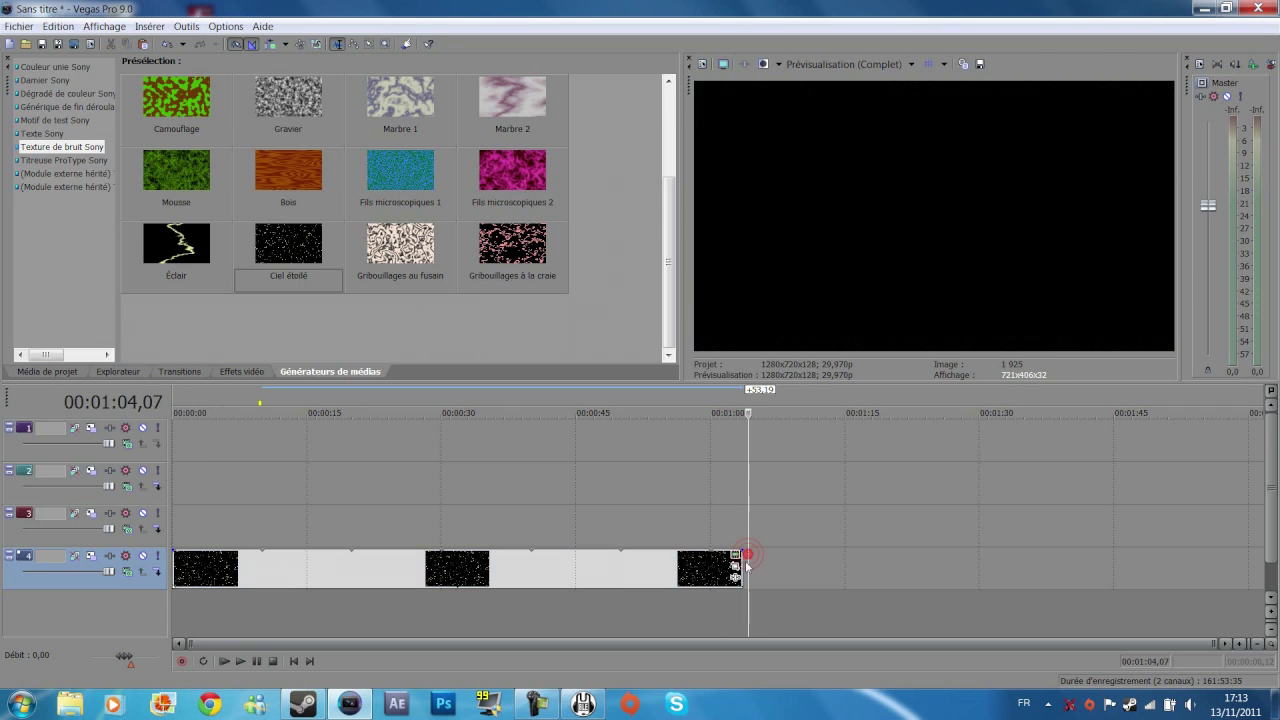
pyautogui.scroll(5, 740, 568)
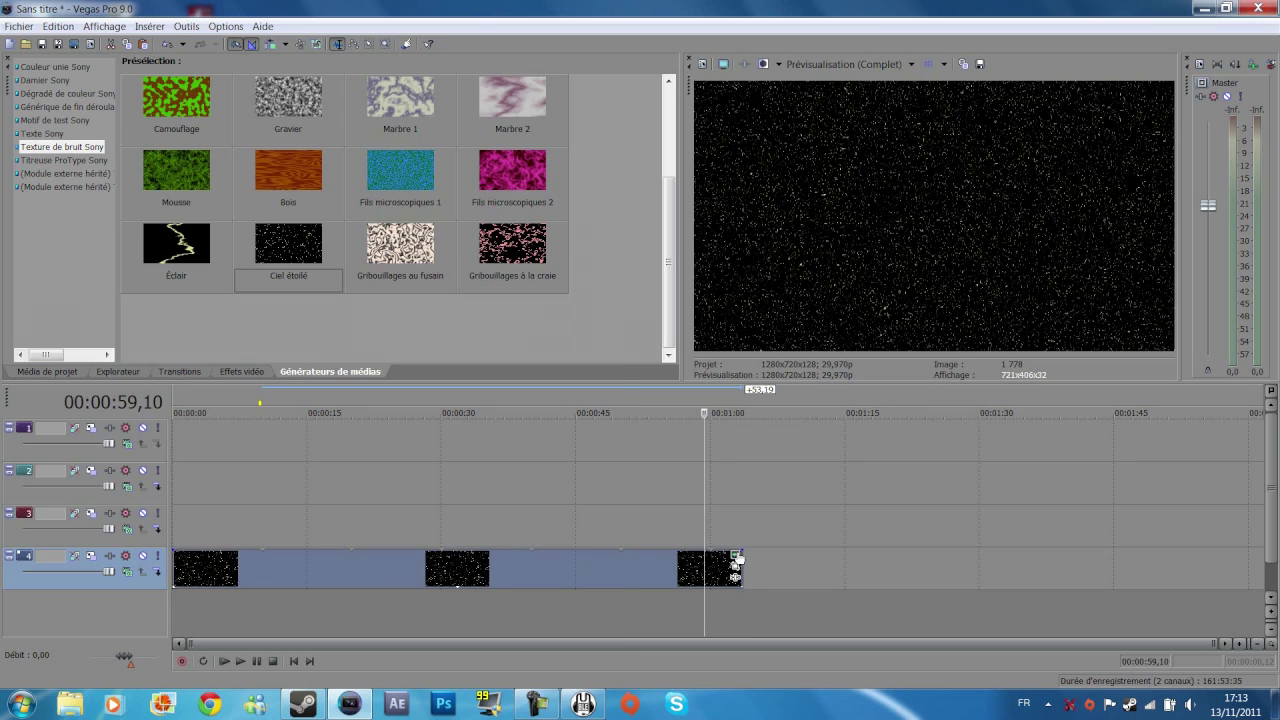
# Step: Set the starry sky's Max noise parameter to 0.005 and slightly lower the event's opacity
pyautogui.click(735, 556)
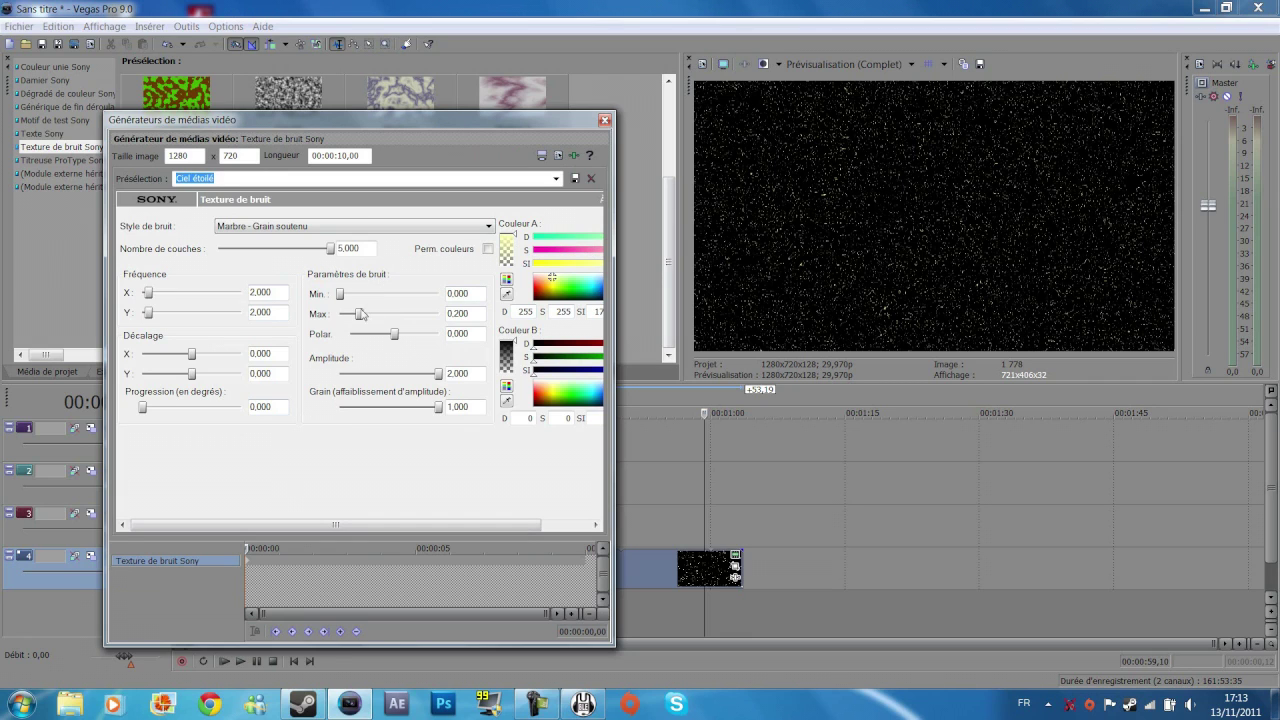
pyautogui.moveTo(455, 314); pyautogui.dragTo(492, 318)
pyautogui.write('00')
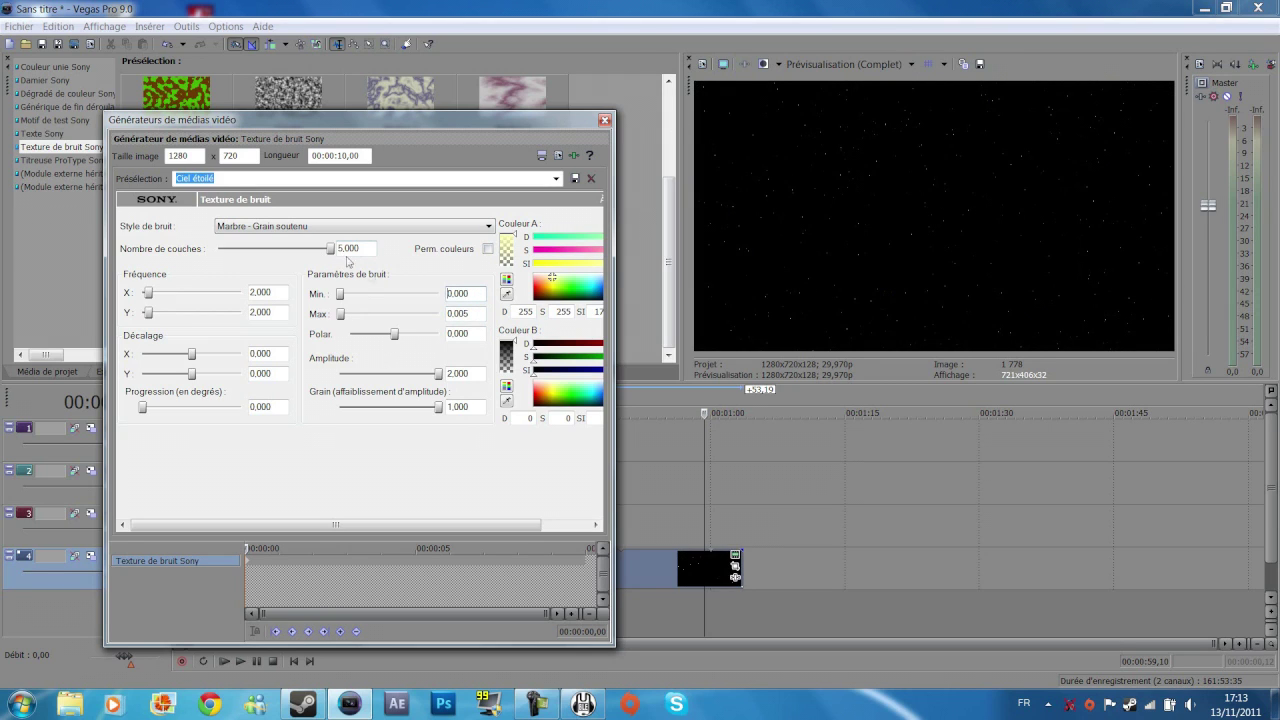
pyautogui.moveTo(436, 376)
pyautogui.mouseDown()
pyautogui.moveTo(379, 376)
pyautogui.moveTo(438, 375)
pyautogui.mouseUp()
pyautogui.moveTo(397, 341)
pyautogui.mouseDown()
pyautogui.moveTo(382, 337)
pyautogui.moveTo(411, 340)
pyautogui.mouseUp()
pyautogui.click(604, 120)
pyautogui.moveTo(400, 555)
pyautogui.mouseDown()
pyautogui.moveTo(368, 582)
pyautogui.moveTo(390, 557)
pyautogui.mouseUp()
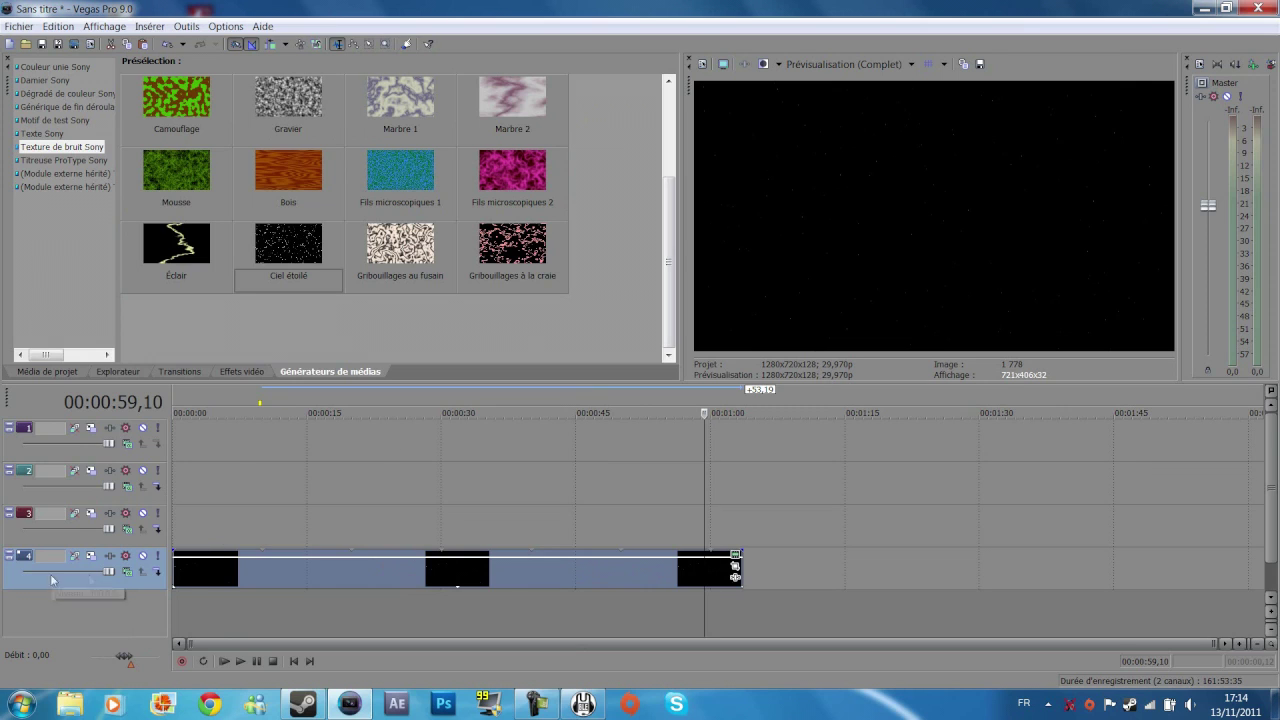
# Step: Insert a text media event on track 3 at about 29 frames into the timeline
pyautogui.click(180, 516)
pyautogui.rightClick(206, 521)
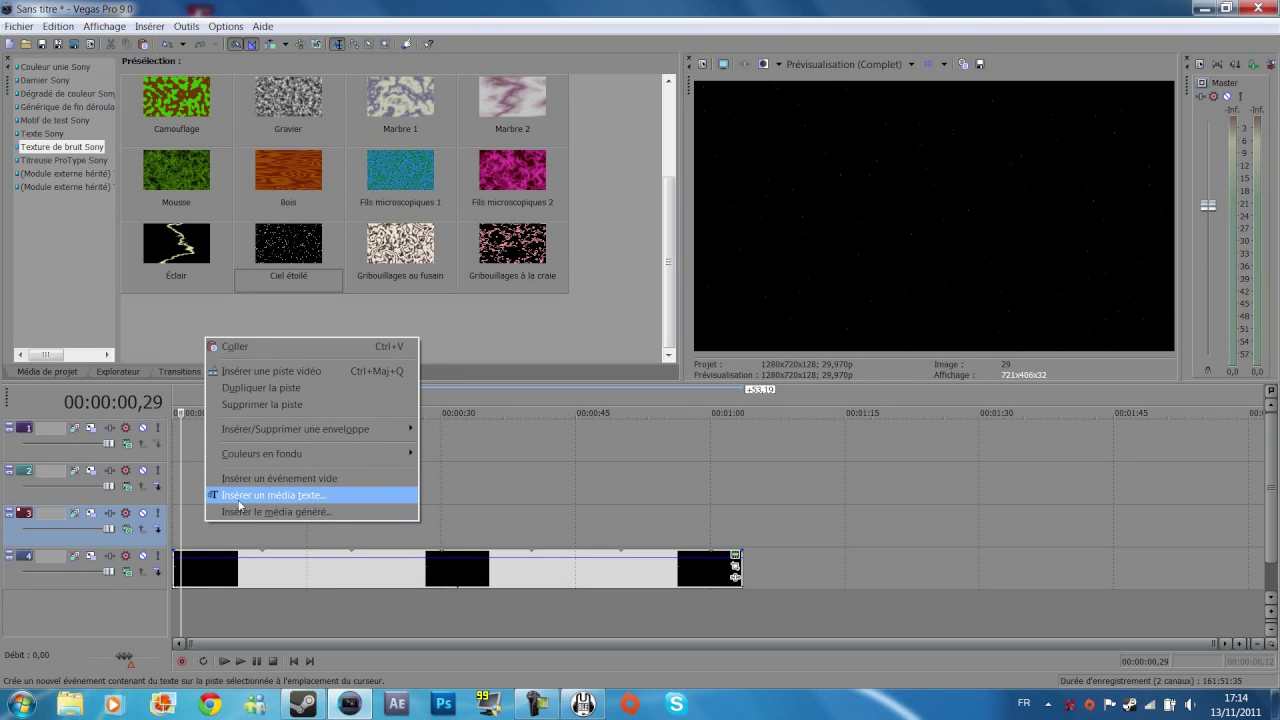
pyautogui.click(239, 500)
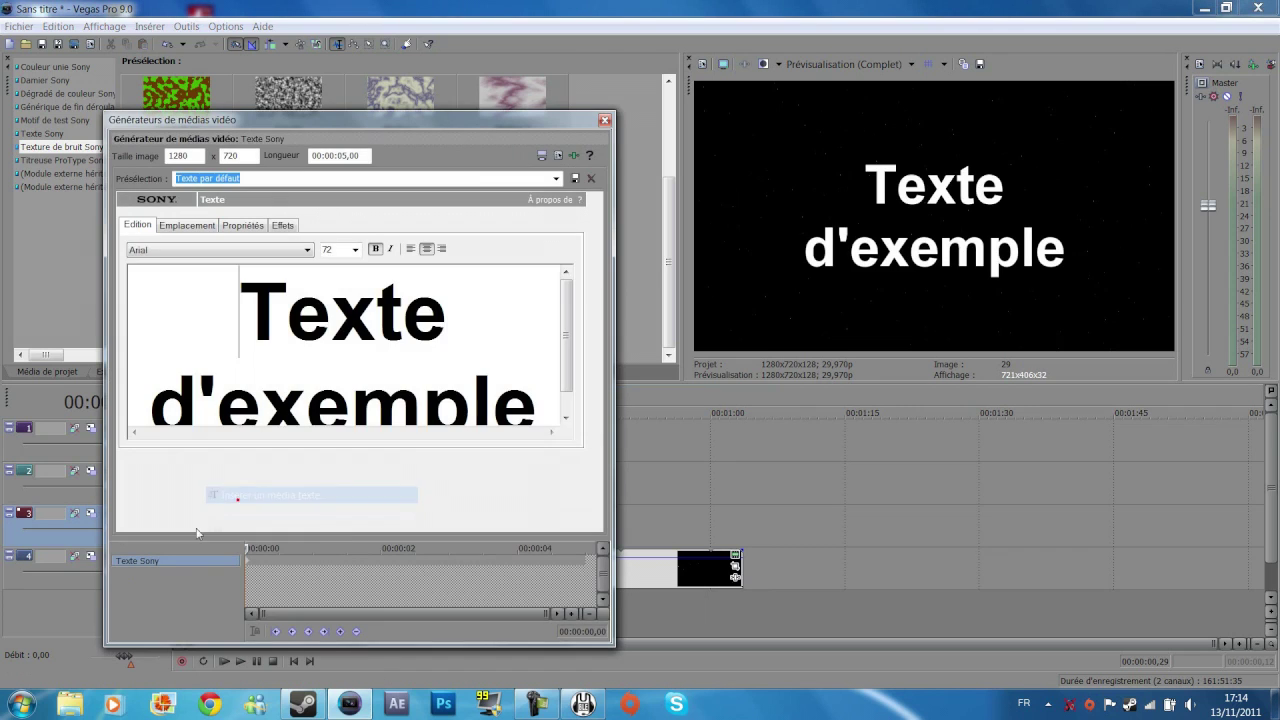
# Step: Replace the sample text with STAR on the first line and WARS on the second
pyautogui.click(535, 400)
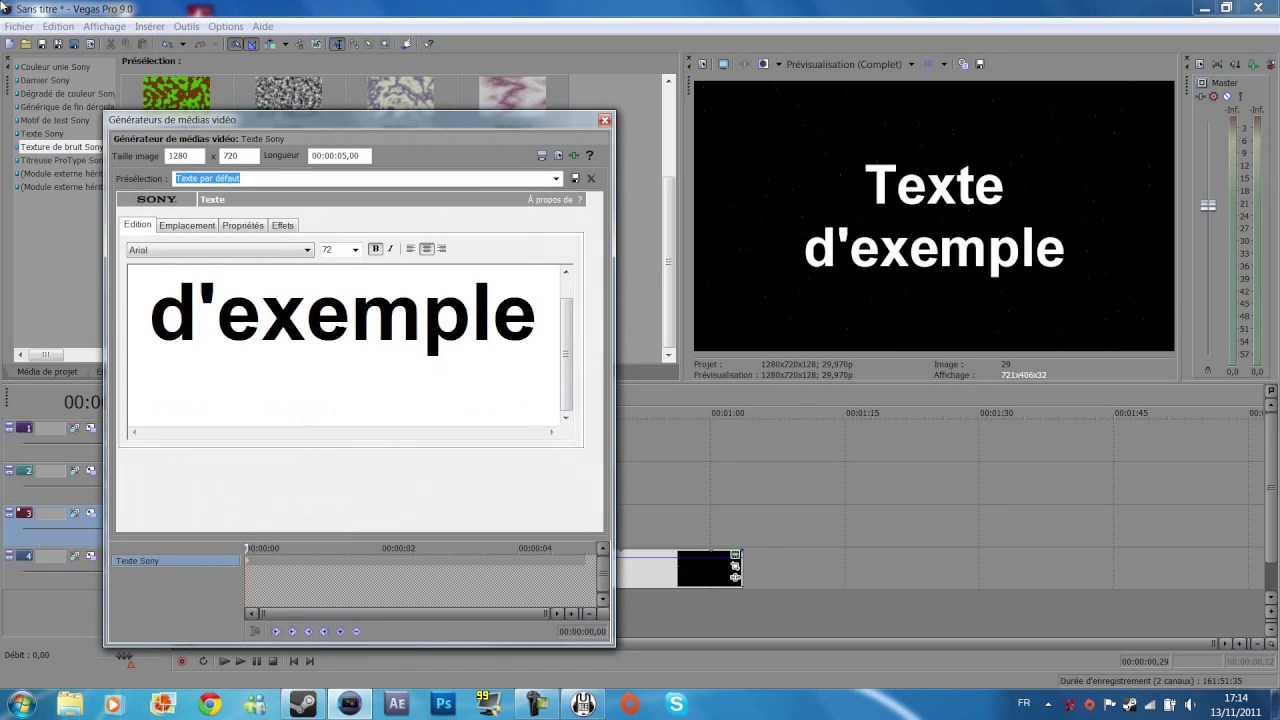
pyautogui.press('BackSpace')
pyautogui.press('BackSpace')
pyautogui.press('BackSpace')
pyautogui.press('BackSpace')
pyautogui.press('BackSpace')
pyautogui.press('BackSpace')
pyautogui.press('BackSpace')
pyautogui.press('BackSpace')
pyautogui.press('BackSpace')
pyautogui.press('BackSpace')
pyautogui.press('BackSpace')
pyautogui.press('BackSpace')
pyautogui.press('BackSpace')
pyautogui.press('BackSpace')
pyautogui.press('BackSpace')
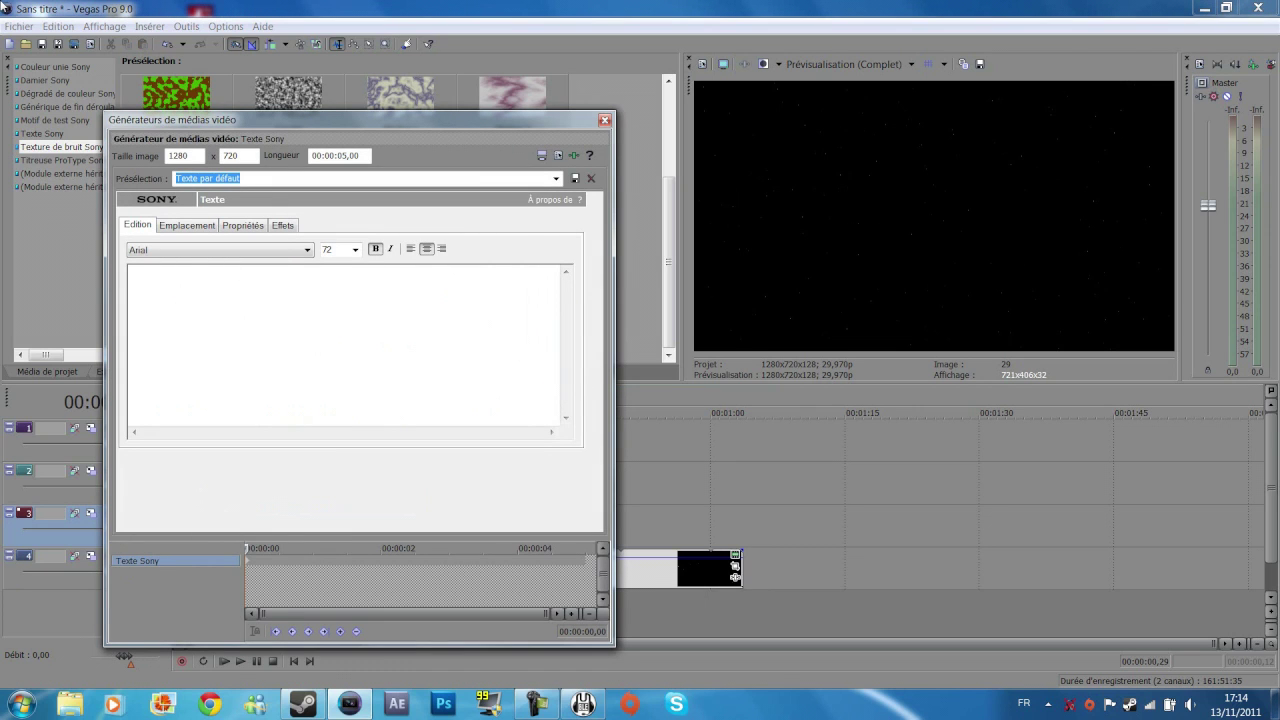
pyautogui.write('STAR')
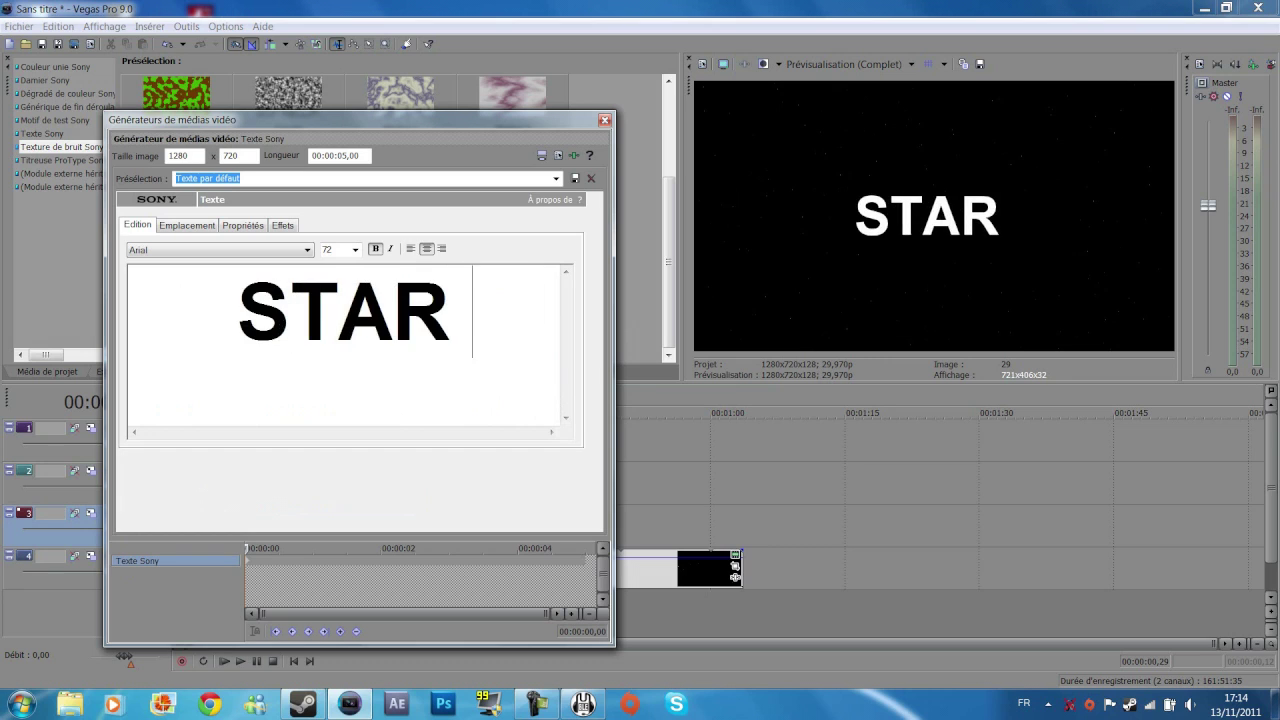
pyautogui.press('Return')
pyautogui.write('WARS')
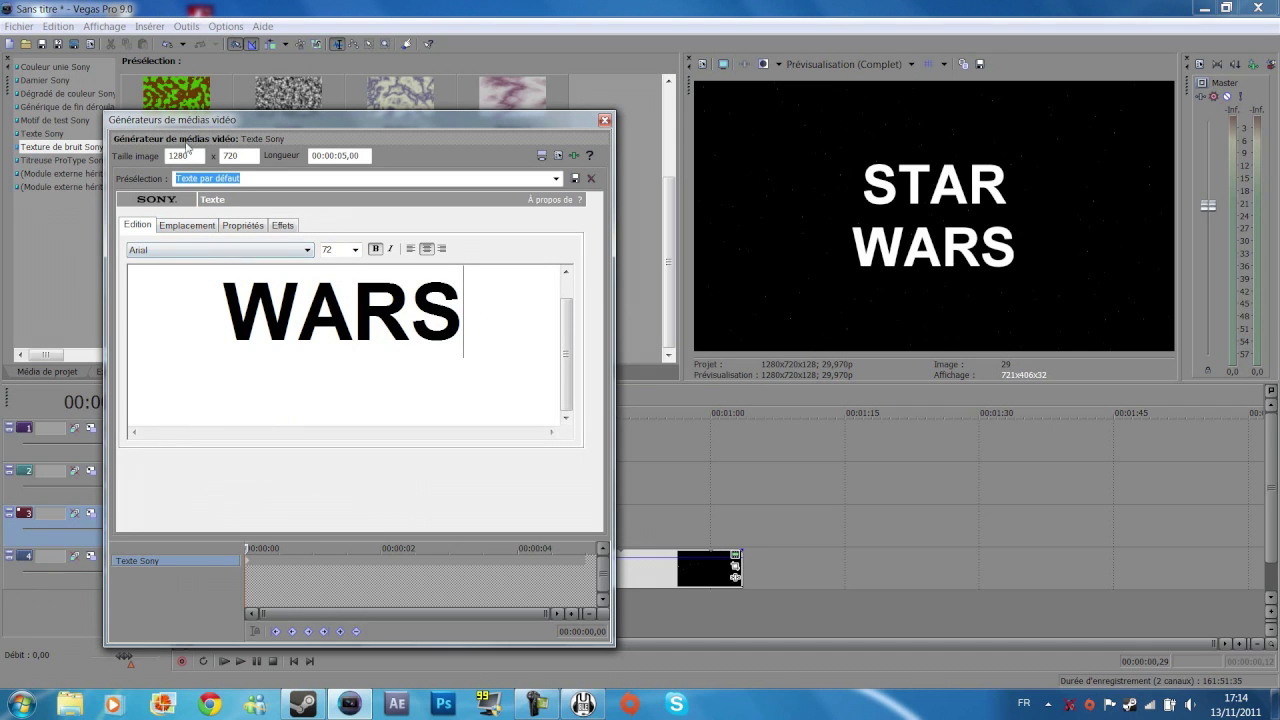
# Step: Set the title's font to Star Jedi Hollow, trying Star Jedi first
pyautogui.click(184, 251)
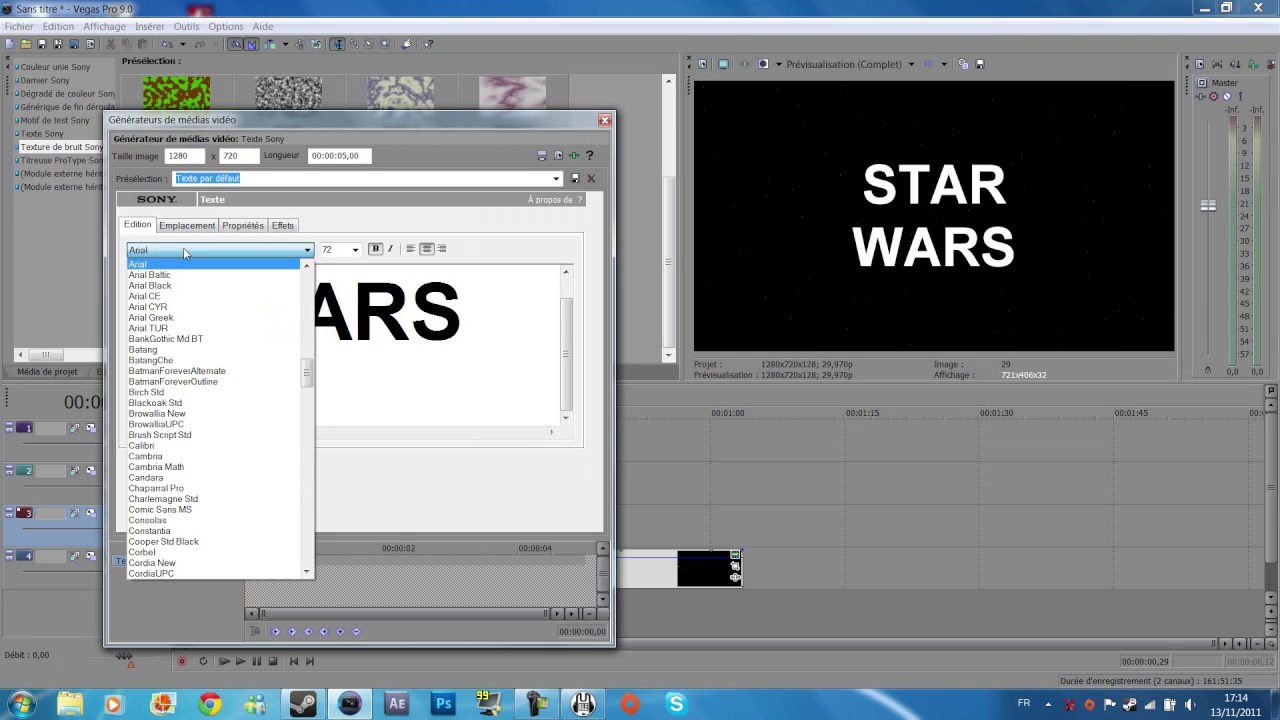
pyautogui.click(184, 251)
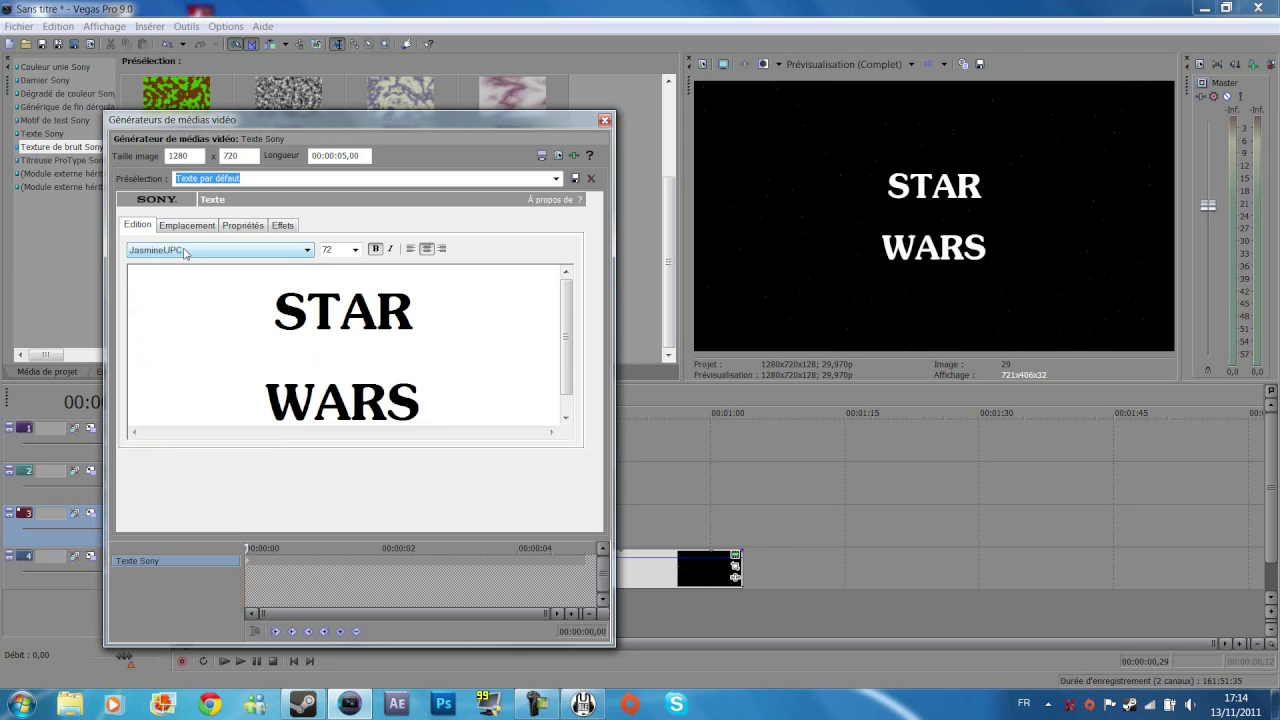
pyautogui.click(184, 251)
pyautogui.write('Star Jedi')
pyautogui.press('Return')
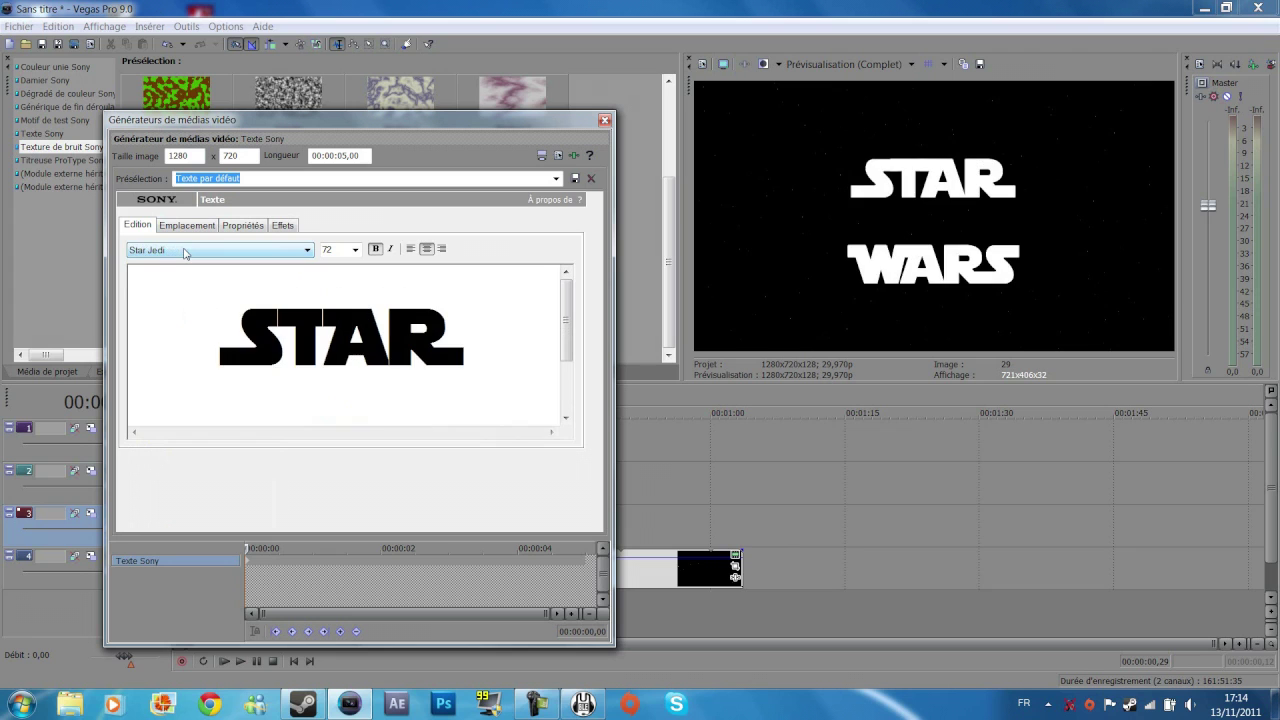
pyautogui.click(184, 250)
pyautogui.press('Down')
pyautogui.press('Return')
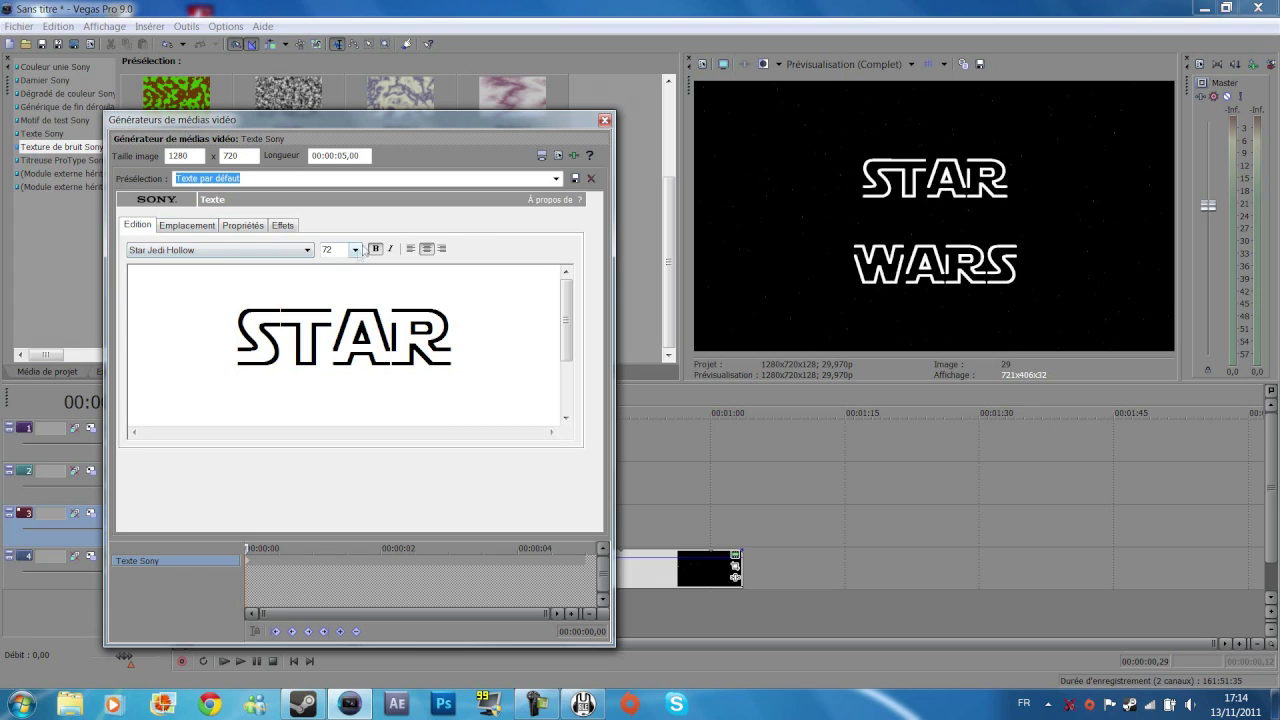
# Step: Tighten the title's line spacing (Interligne) to about 0.472 and its letter spacing (Espacement) to about 0.942
pyautogui.click(229, 228)
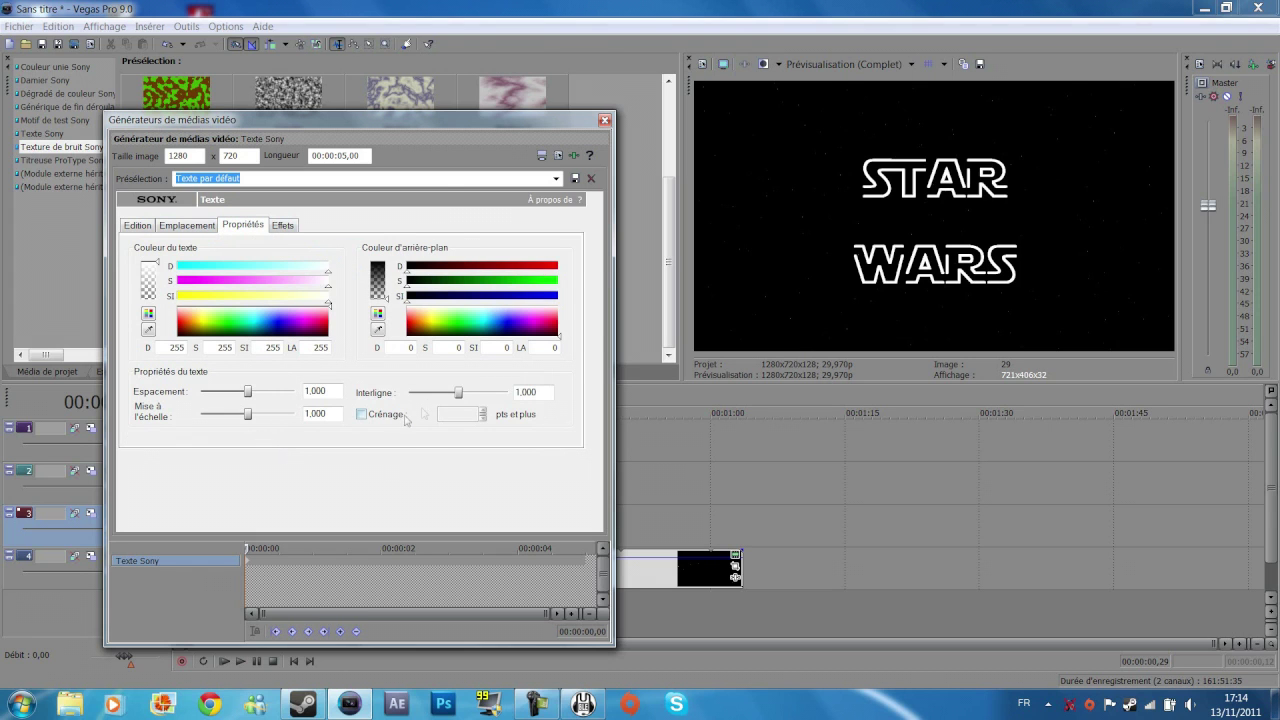
pyautogui.moveTo(458, 392); pyautogui.dragTo(436, 400)
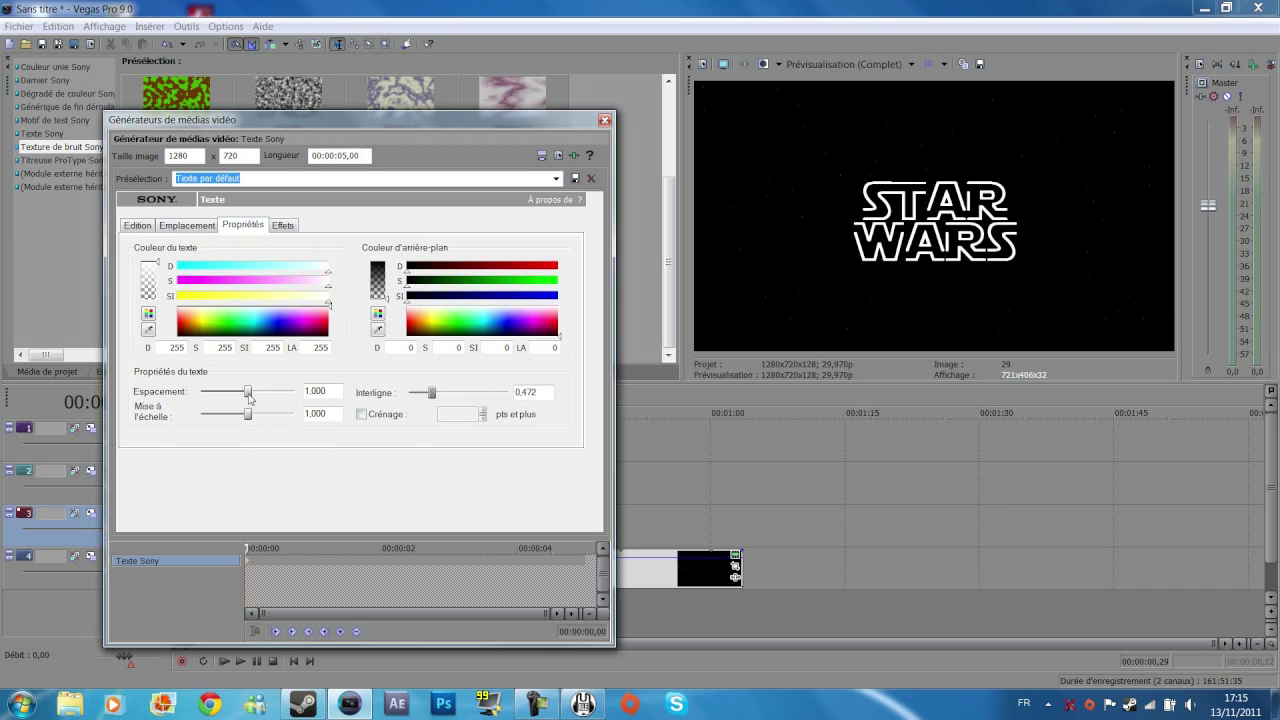
pyautogui.moveTo(250, 398); pyautogui.dragTo(246, 398)
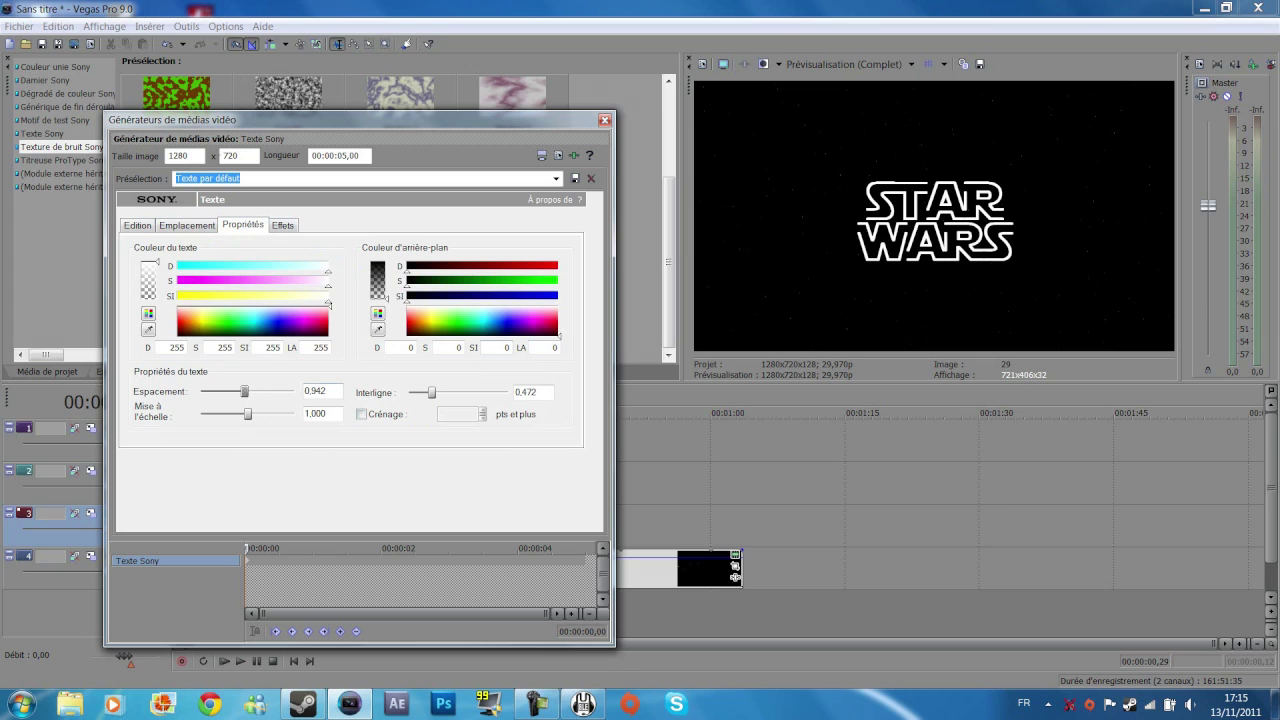
# Step: Colour the title text golden yellow with RGB values 255, 210, 0 and close the text generator
pyautogui.moveTo(330, 301); pyautogui.dragTo(178, 298)
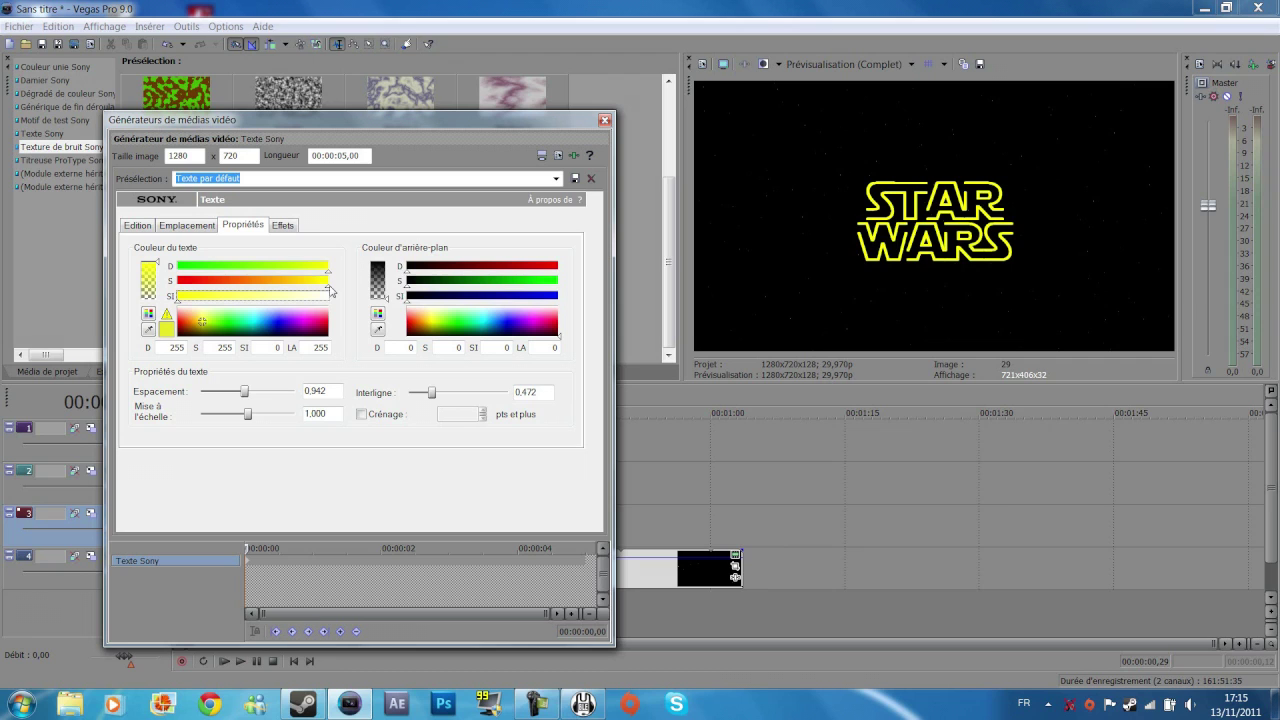
pyautogui.moveTo(330, 291)
pyautogui.mouseDown()
pyautogui.moveTo(288, 290)
pyautogui.moveTo(301, 290)
pyautogui.mouseUp()
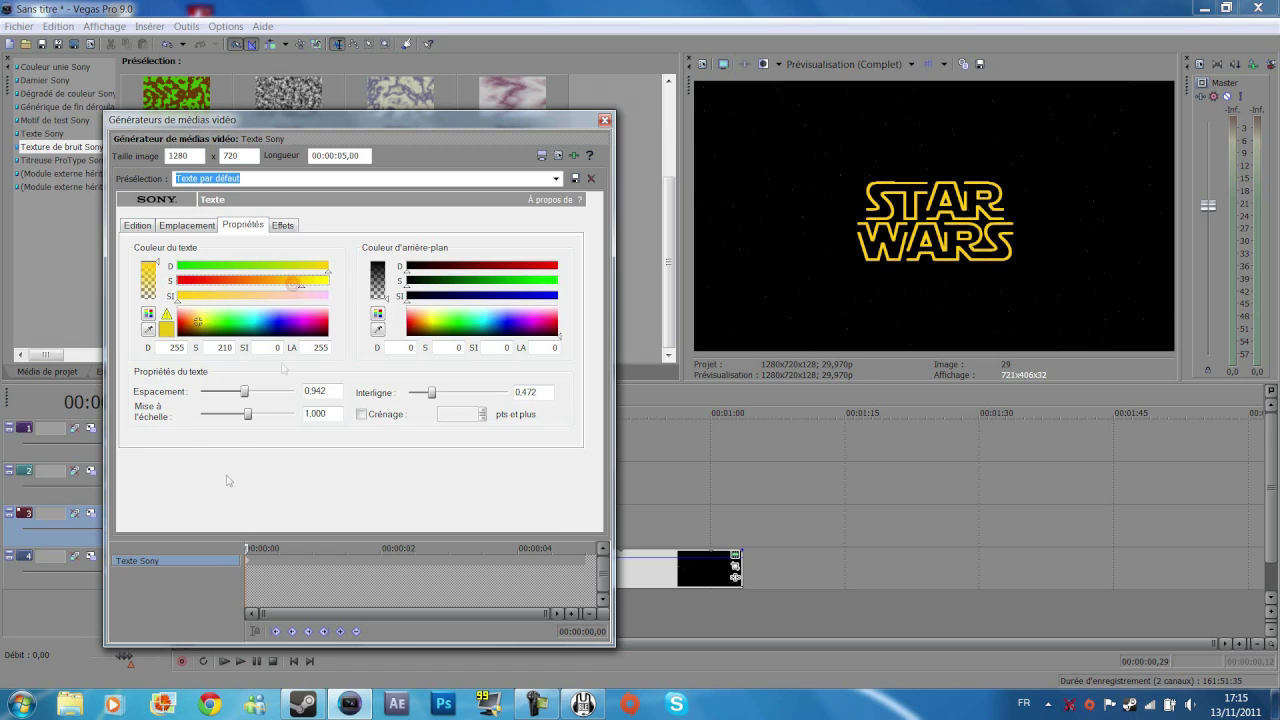
pyautogui.click(604, 121)
# Step: Move the starry sky event 29 frames later to align with the title, and shift both events about 8 frames earlier
pyautogui.scroll(4, 218, 578)
pyautogui.click(218, 578)
pyautogui.moveTo(218, 578); pyautogui.dragTo(240, 578)
pyautogui.click(293, 661)
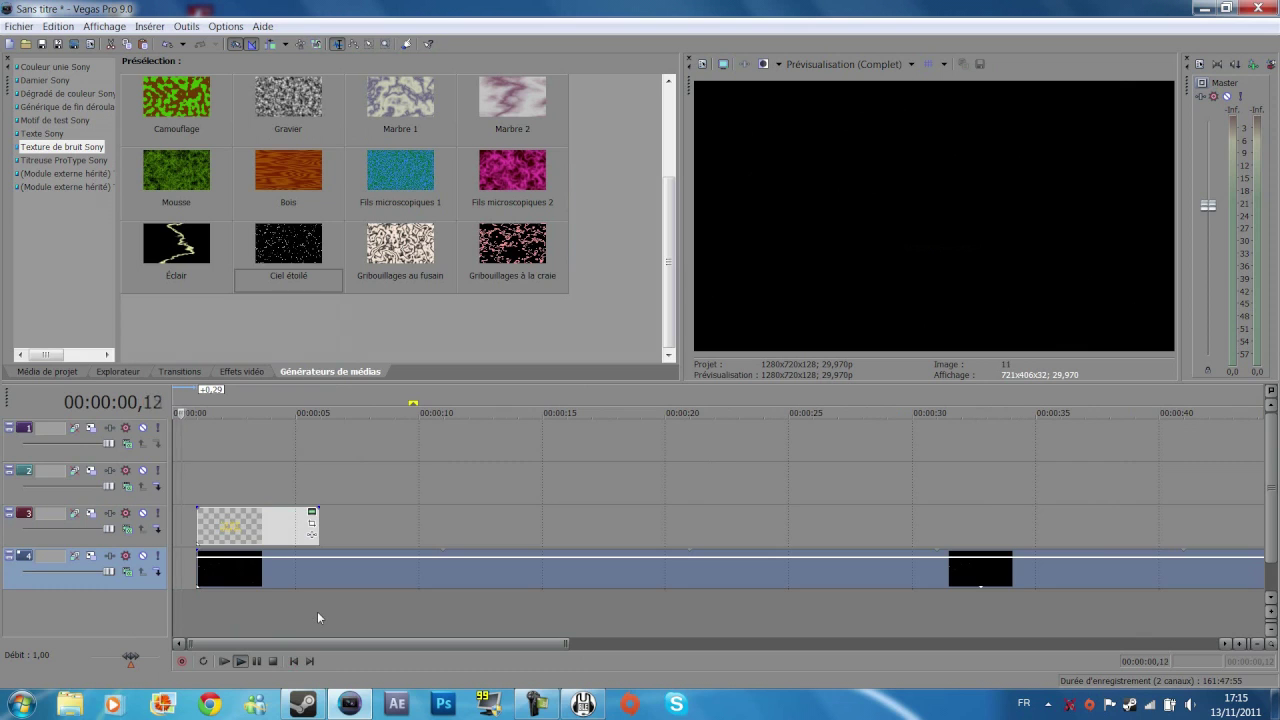
pyautogui.press('space')
pyautogui.moveTo(217, 526); pyautogui.dragTo(211, 526)
pyautogui.moveTo(224, 571); pyautogui.dragTo(217, 571)
pyautogui.click(217, 537)
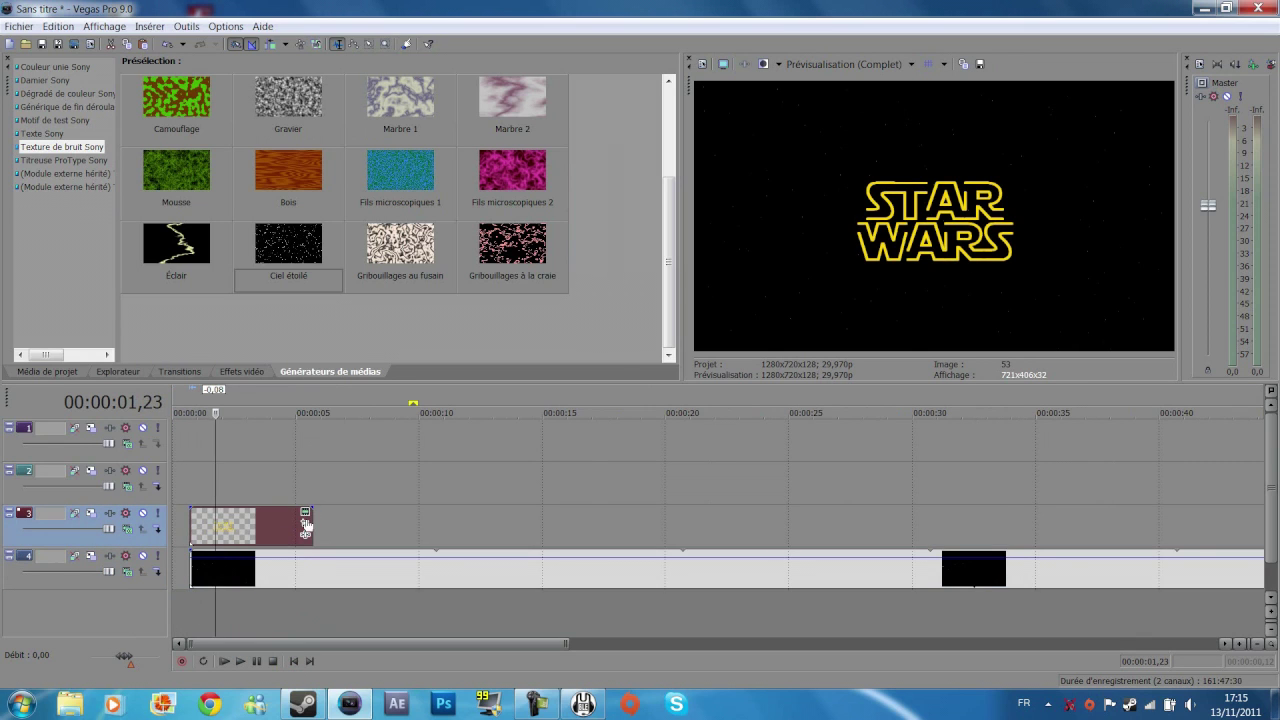
# Step: Enlarge the STAR WARS title by shrinking its centred pan/crop frame to about 502.8 × 282.8, and close the pan/crop window
pyautogui.click(305, 521)
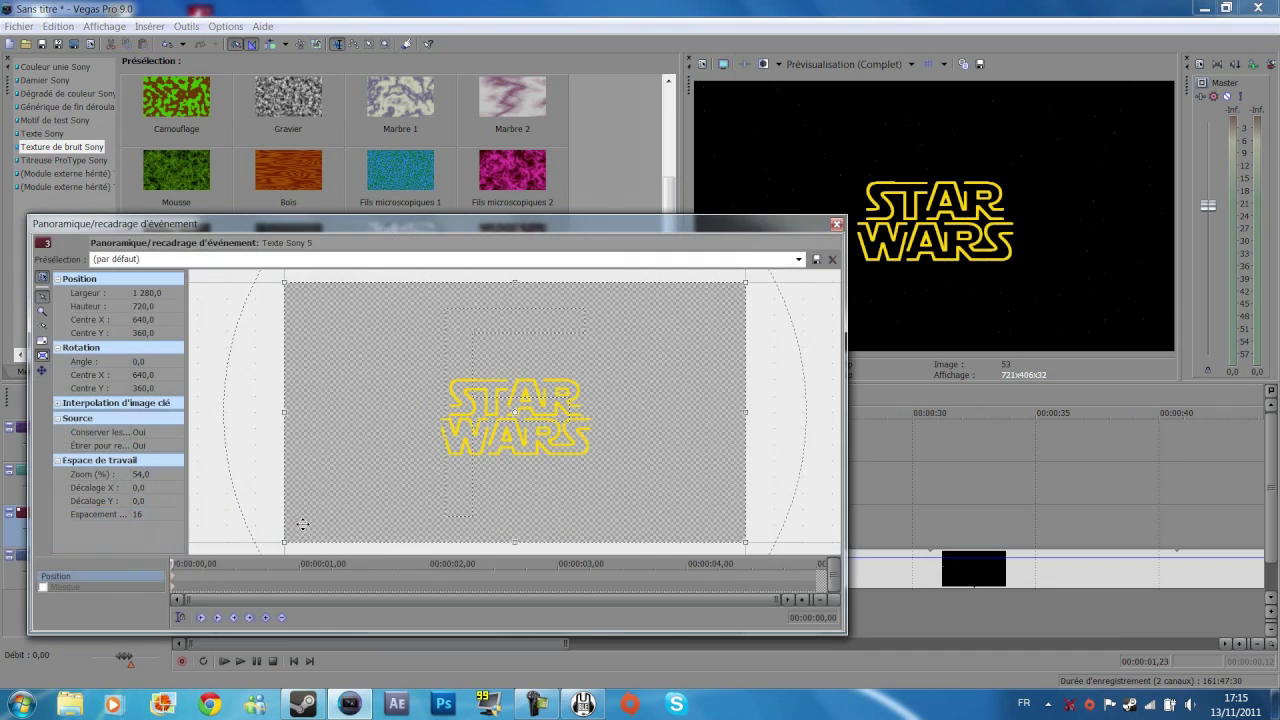
pyautogui.moveTo(285, 285); pyautogui.dragTo(433, 355)
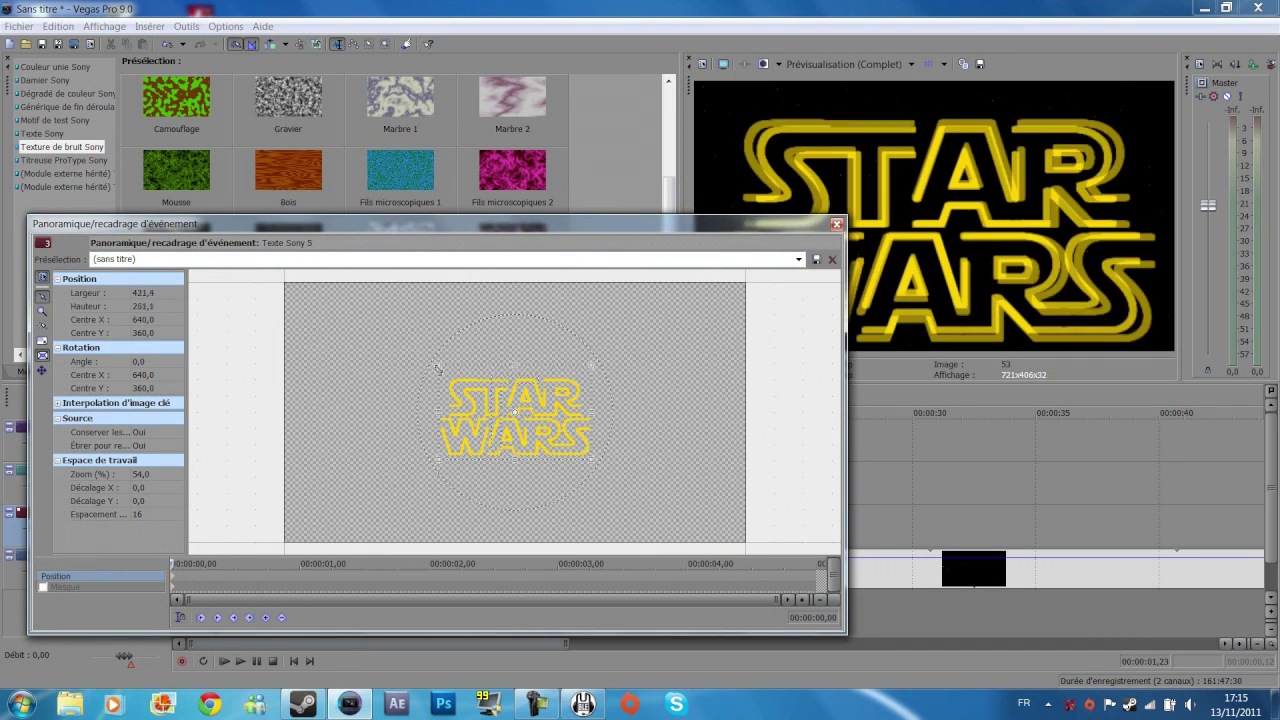
pyautogui.rightClick(460, 388)
pyautogui.click(490, 400)
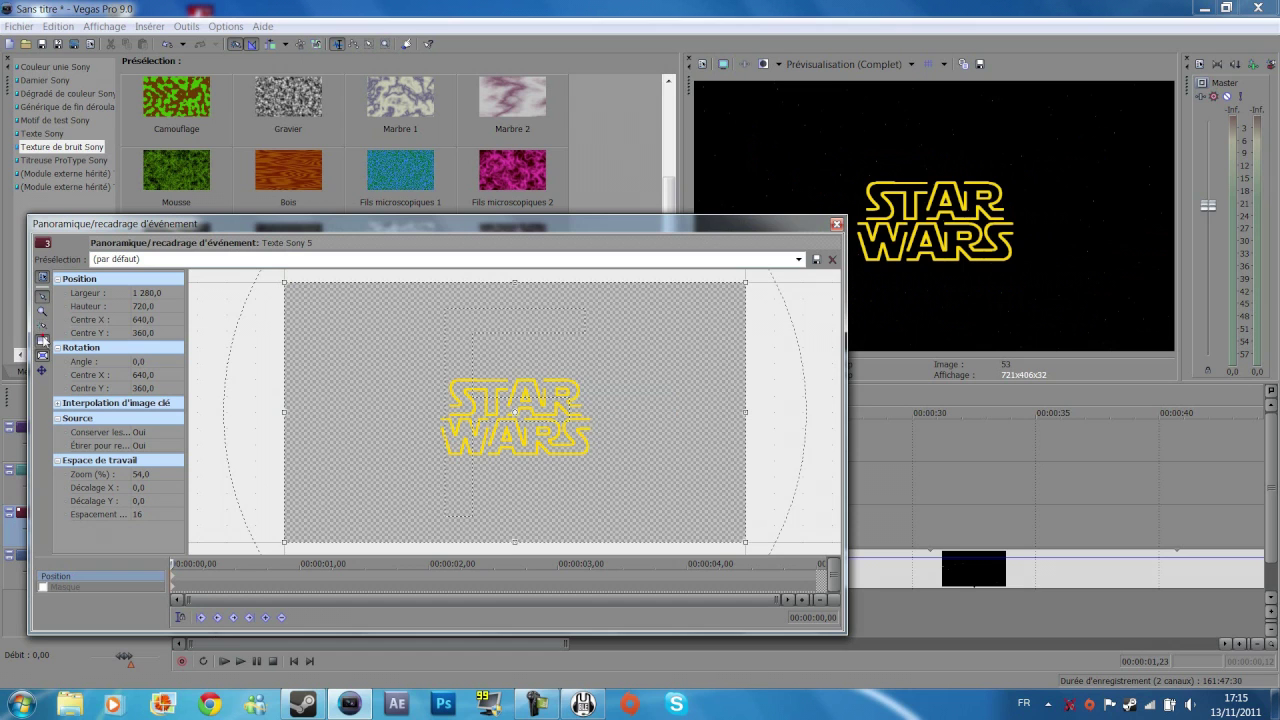
pyautogui.moveTo(285, 283); pyautogui.dragTo(414, 328)
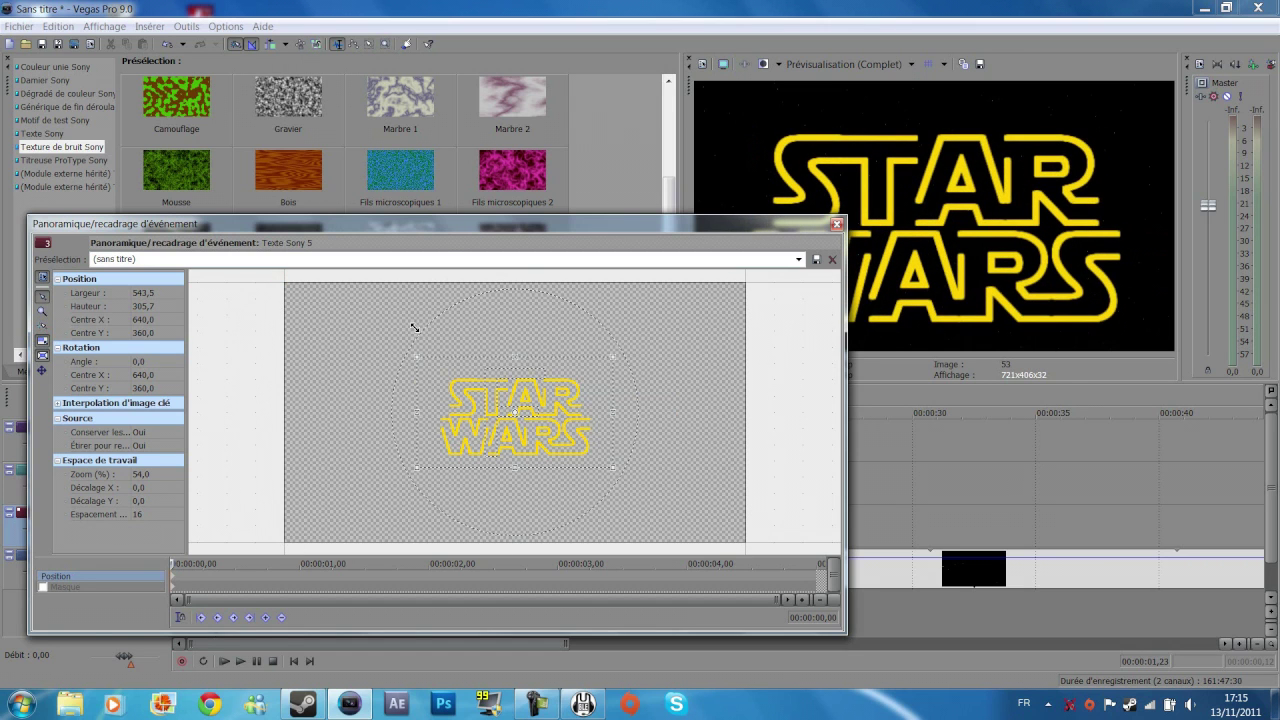
pyautogui.moveTo(484, 222); pyautogui.dragTo(421, 229)
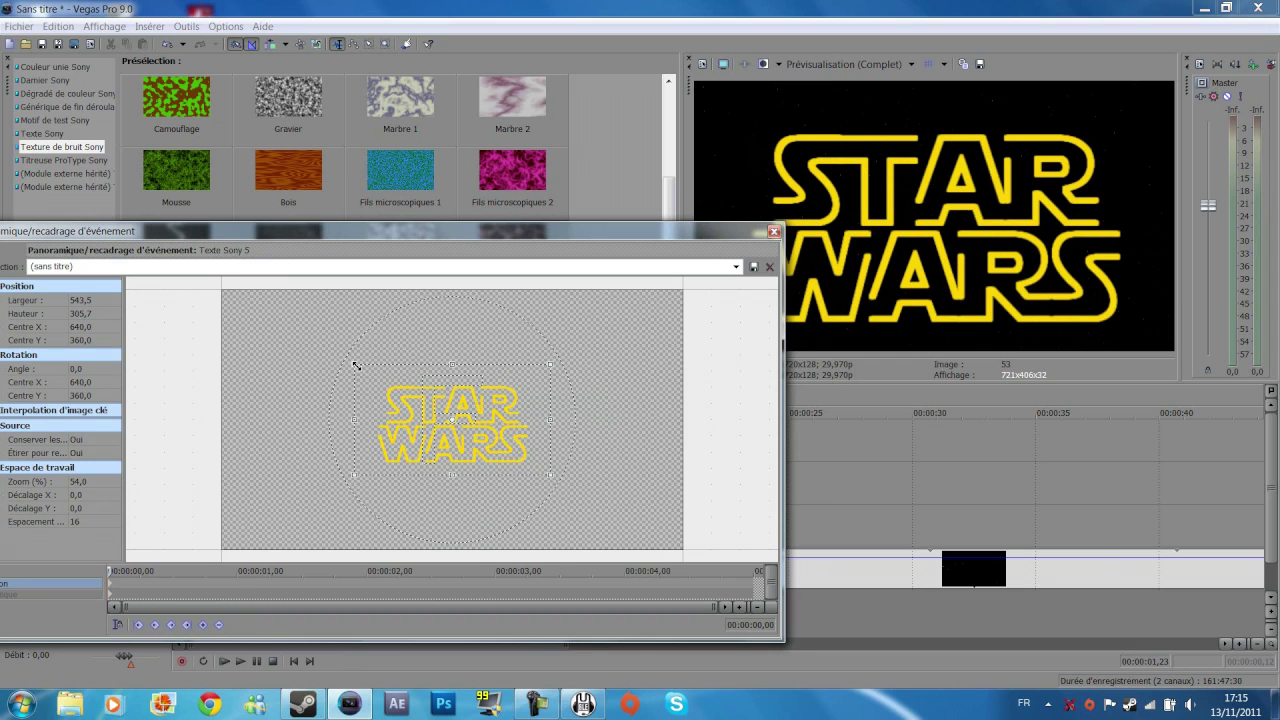
pyautogui.moveTo(356, 366); pyautogui.dragTo(362, 371)
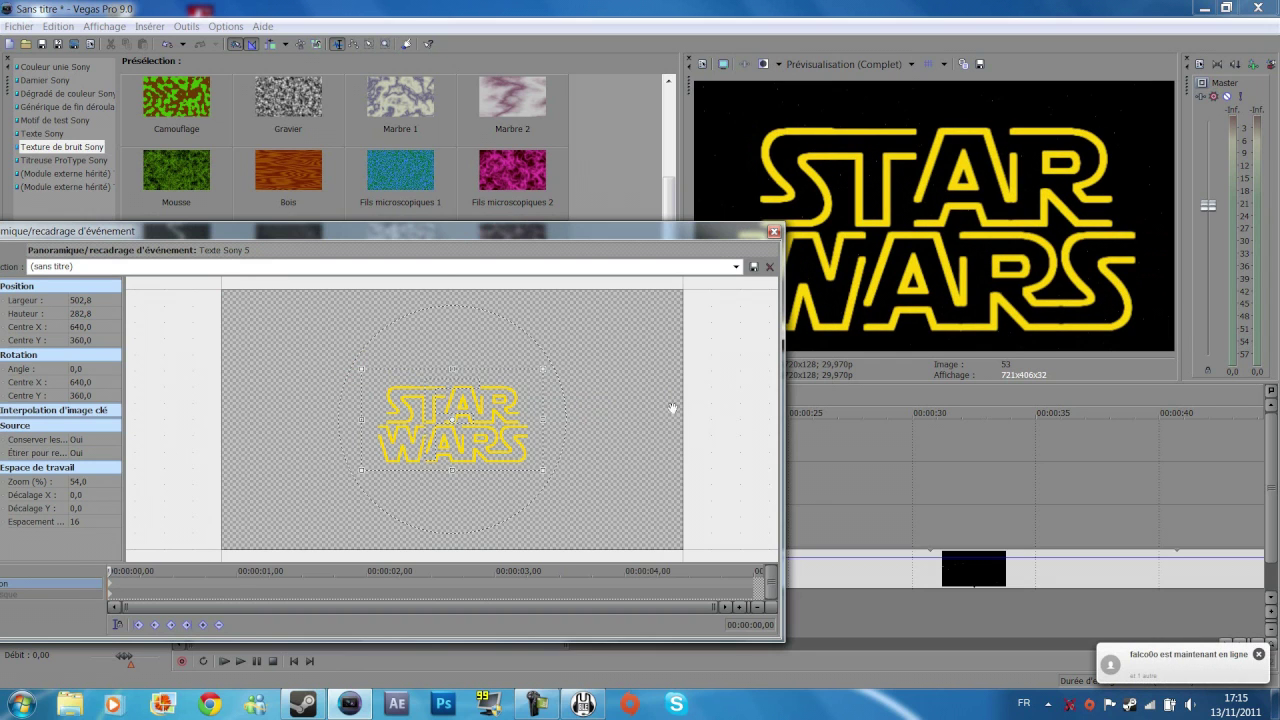
pyautogui.click(773, 231)
# Step: Extend the end of the title event on track 3 by 25 seconds
pyautogui.click(330, 521)
pyautogui.scroll(-4, 330, 521)
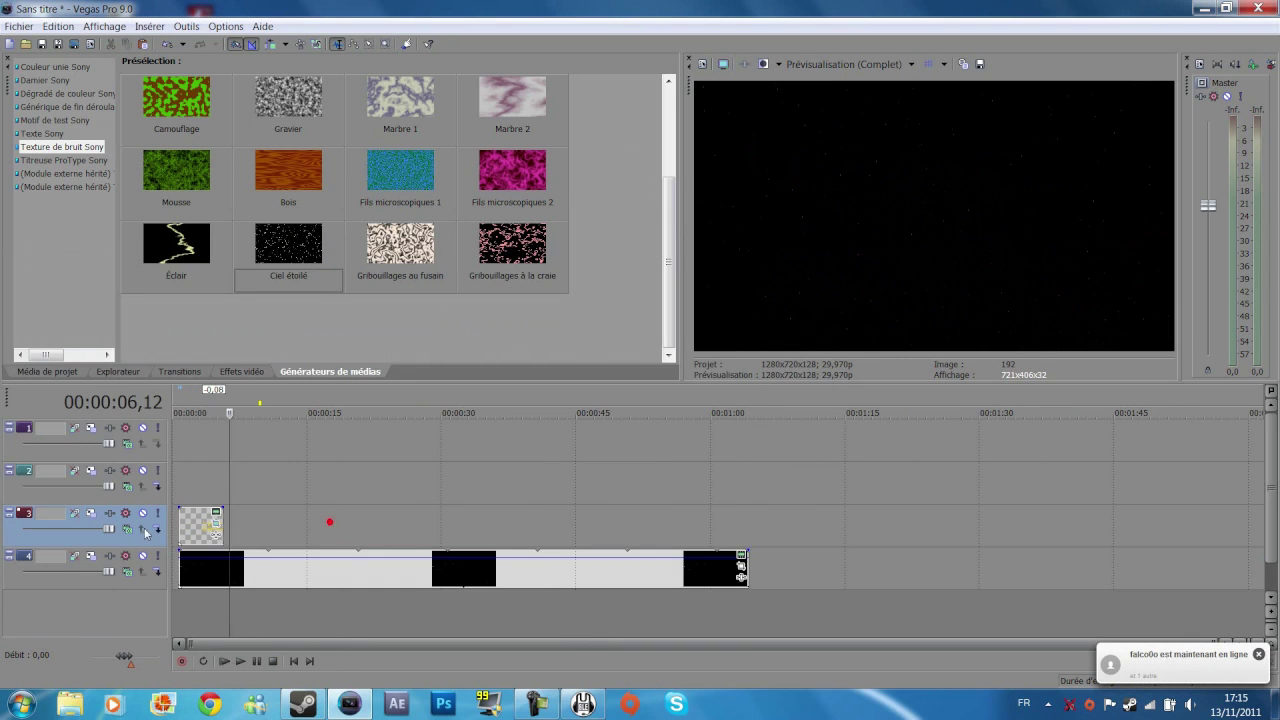
pyautogui.moveTo(216, 527); pyautogui.dragTo(441, 522)
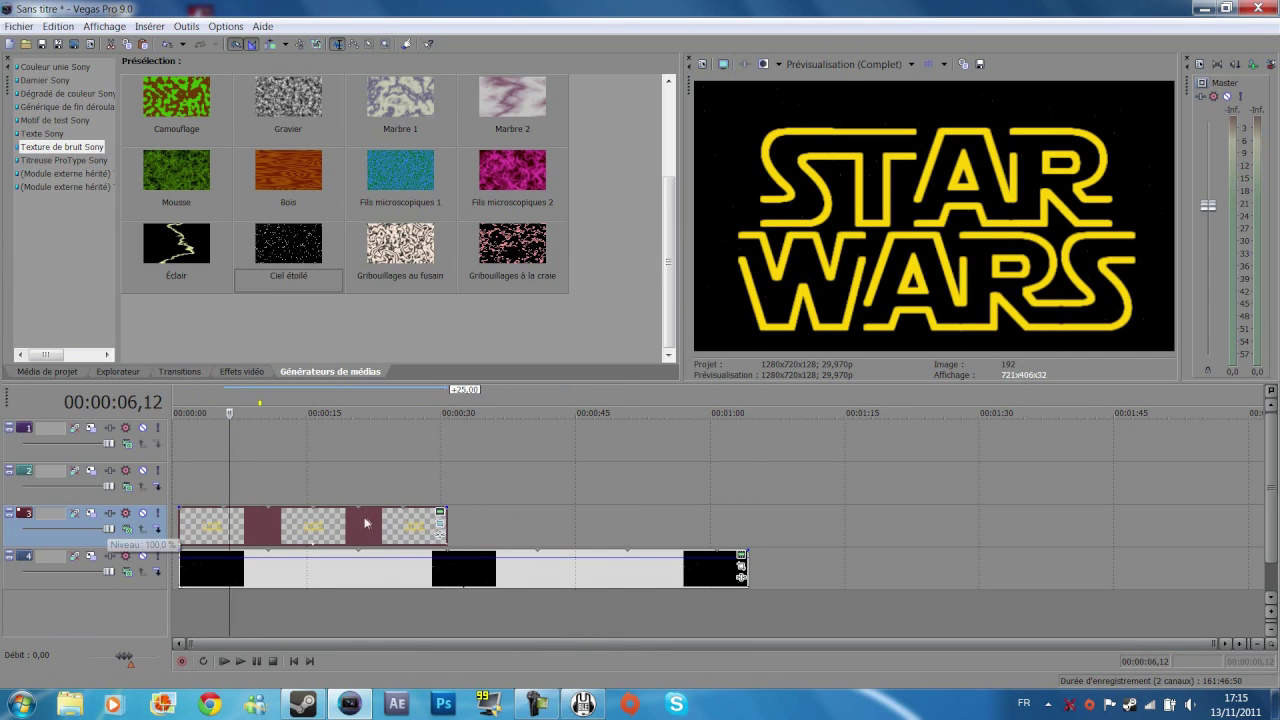
pyautogui.click(440, 522)
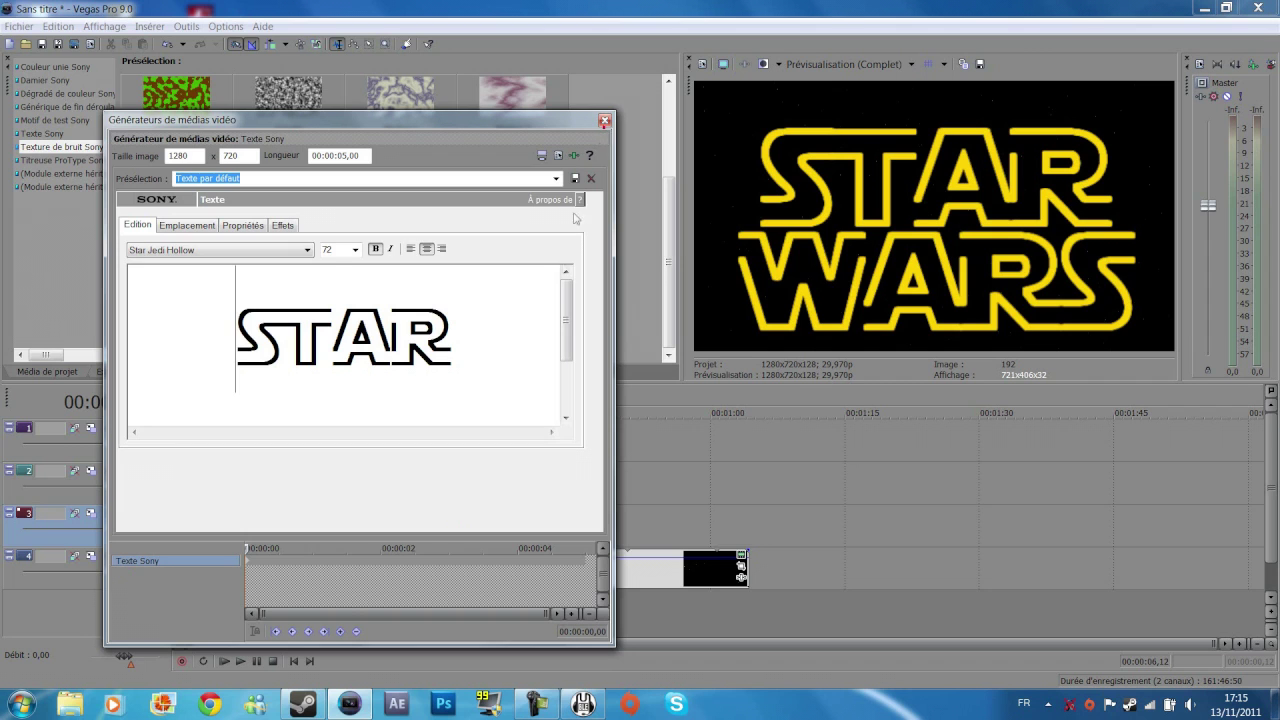
pyautogui.click(604, 119)
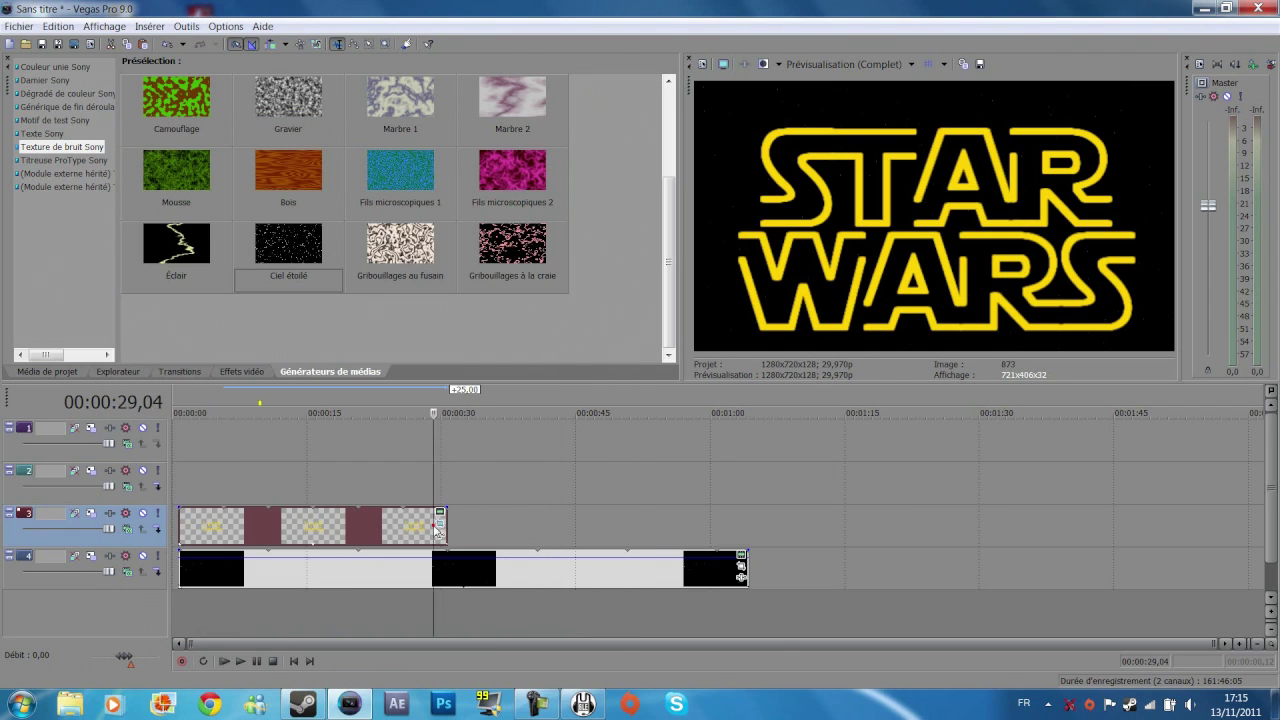
# Step: Add a title pan/crop keyframe at about 10 seconds with the frame widened to about 1305.5 × 734.3
pyautogui.click(440, 511)
pyautogui.click(171, 572)
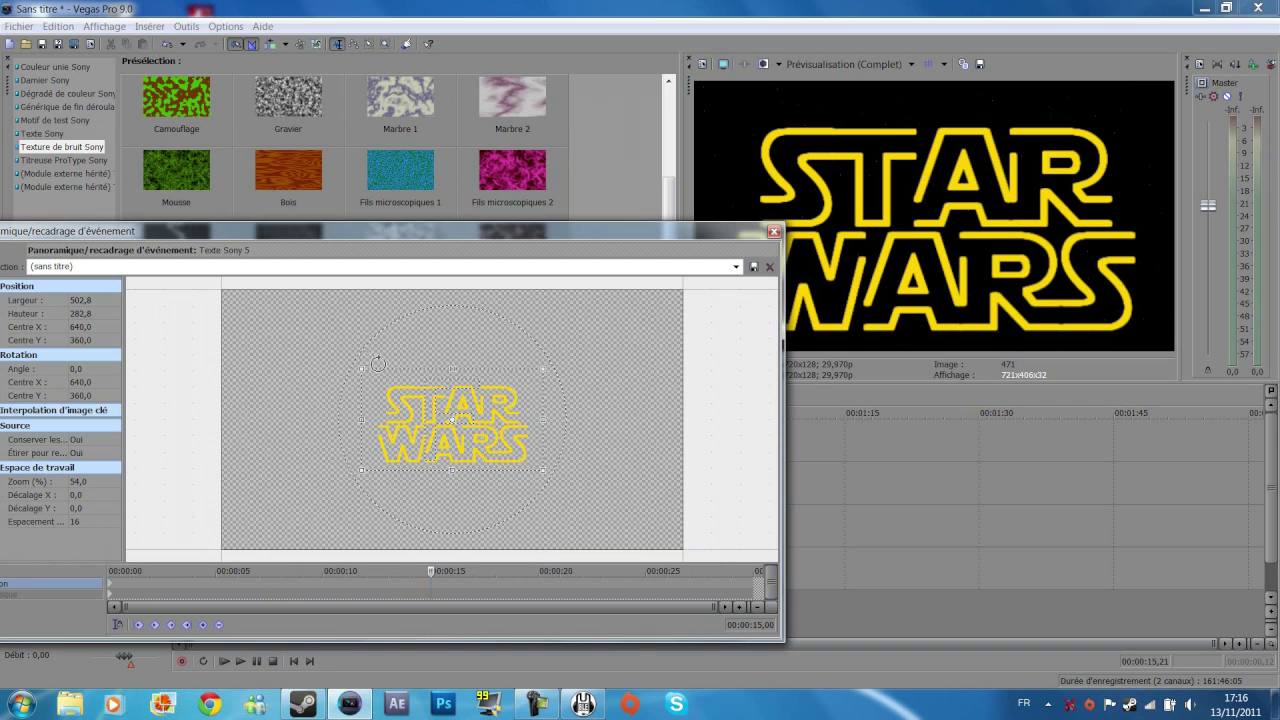
pyautogui.moveTo(361, 368); pyautogui.dragTo(131, 284)
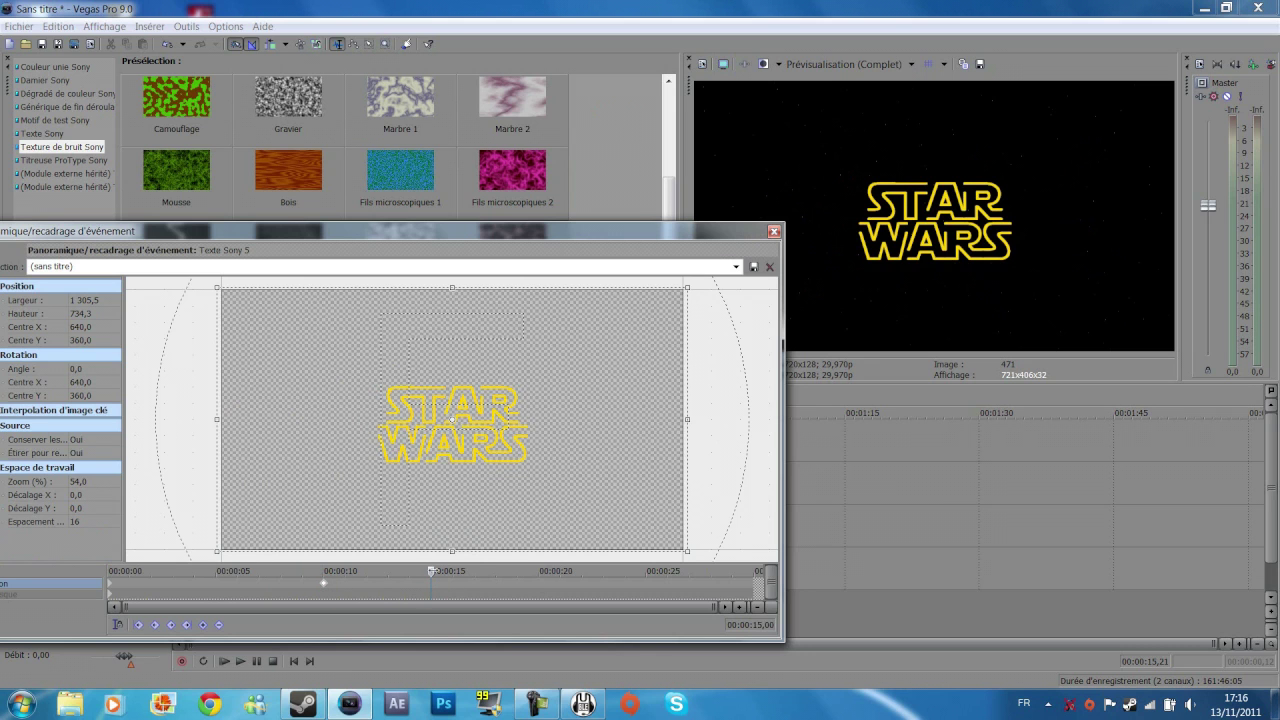
# Step: Add a pan/crop keyframe at 00:00:16,25 with the frame enlarged to 10240 × 5760, shrinking the title to a tiny size
pyautogui.scroll(-5, 452, 420)
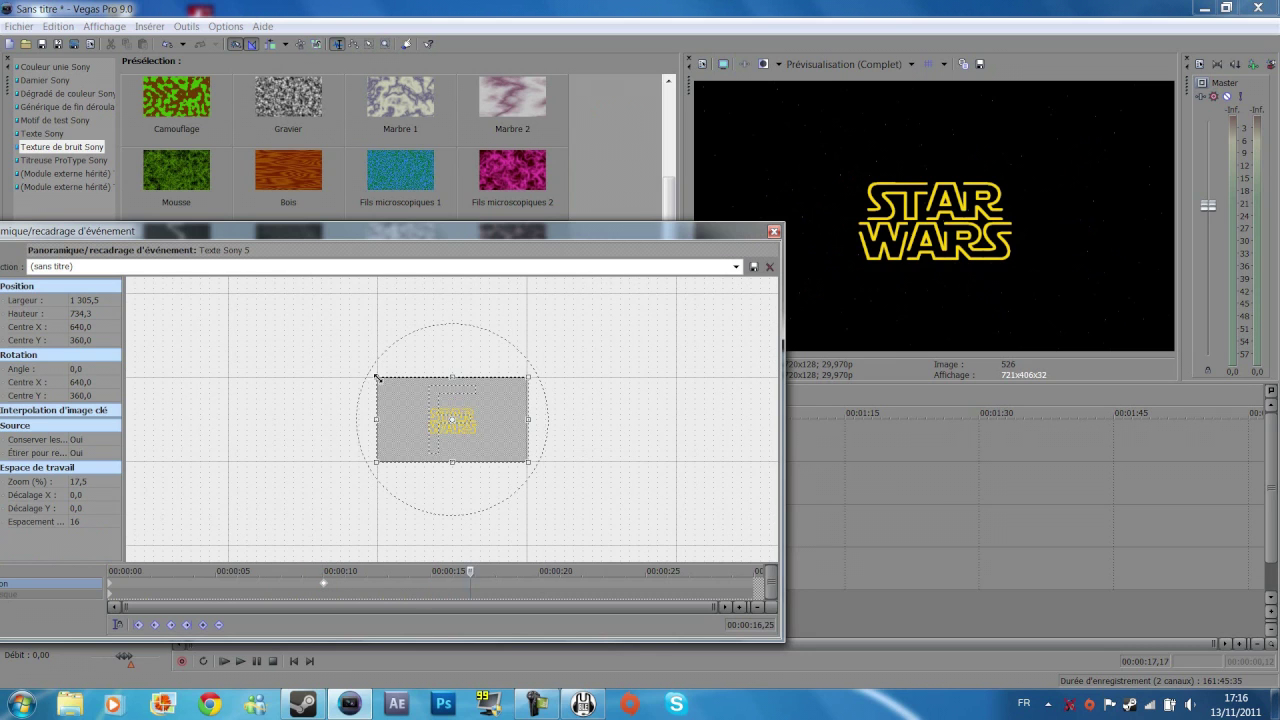
pyautogui.moveTo(377, 377); pyautogui.dragTo(130, 282)
pyautogui.scroll(-2, 674, 420)
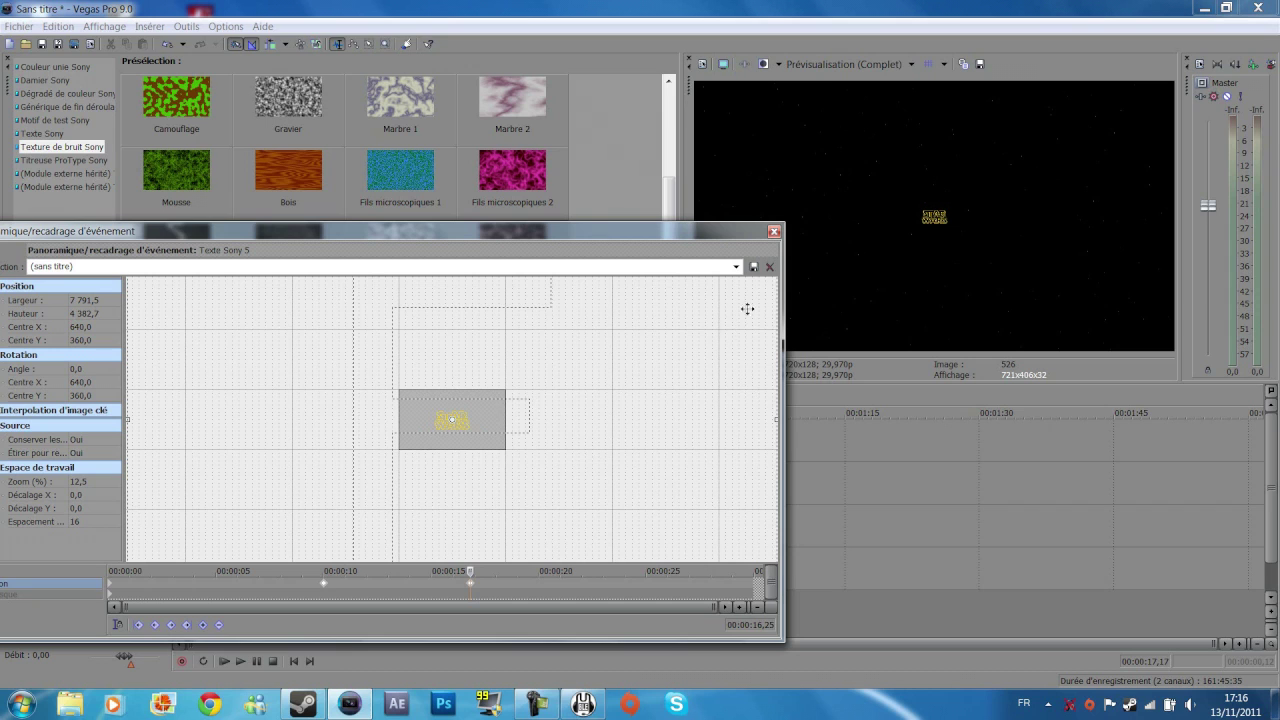
pyautogui.moveTo(775, 420); pyautogui.dragTo(925, 420)
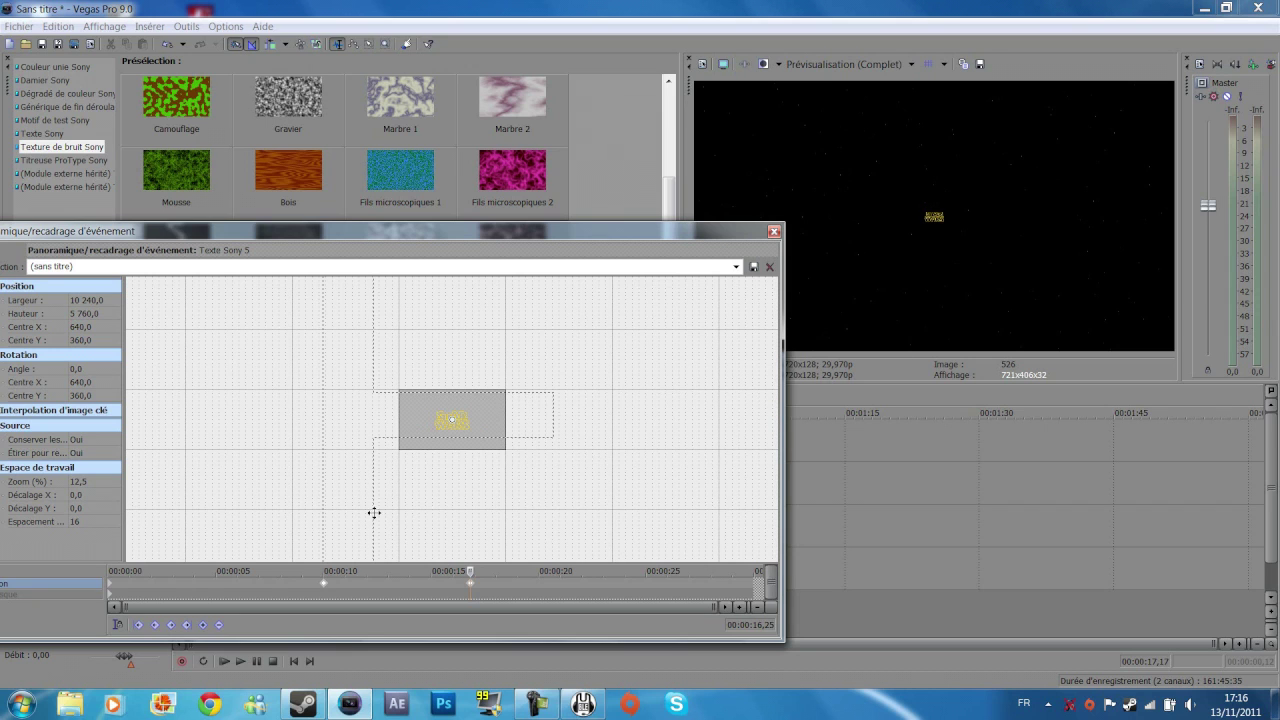
# Step: Move the title's two later keyframes earlier, to about 00:00:05,21 and 13 seconds, close the pan/crop window and preview the animation
pyautogui.moveTo(314, 590); pyautogui.dragTo(236, 590)
pyautogui.click(232, 587)
pyautogui.click(773, 232)
pyautogui.click(293, 660)
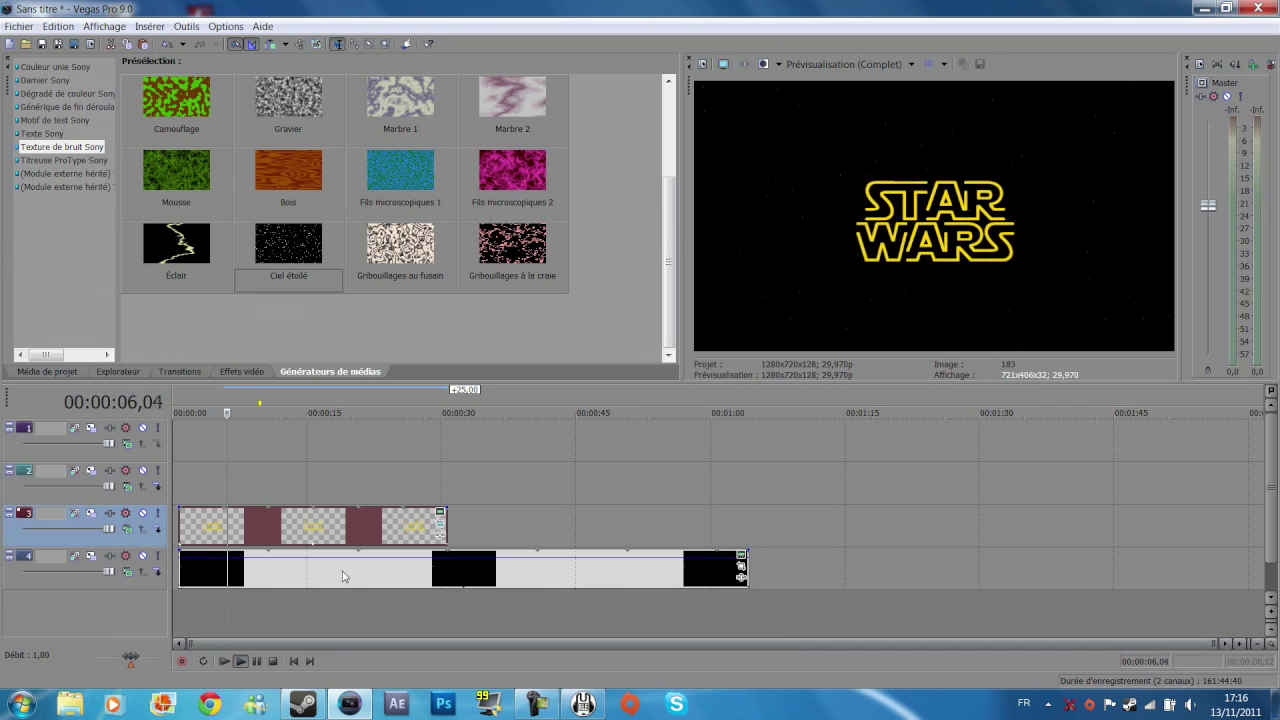
pyautogui.press('space')
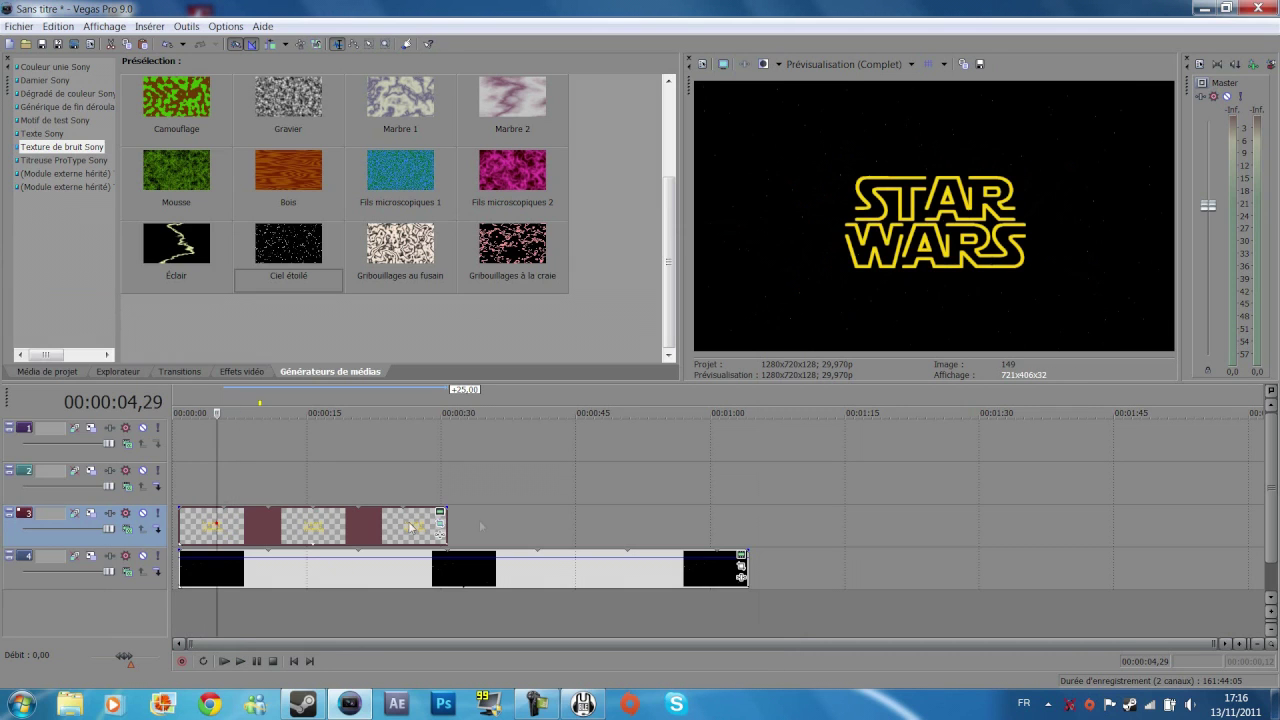
# Step: Replace the title's middle pan/crop keyframe with one at about 6.5 seconds that follows a steady shrink, and close the window
pyautogui.click(439, 523)
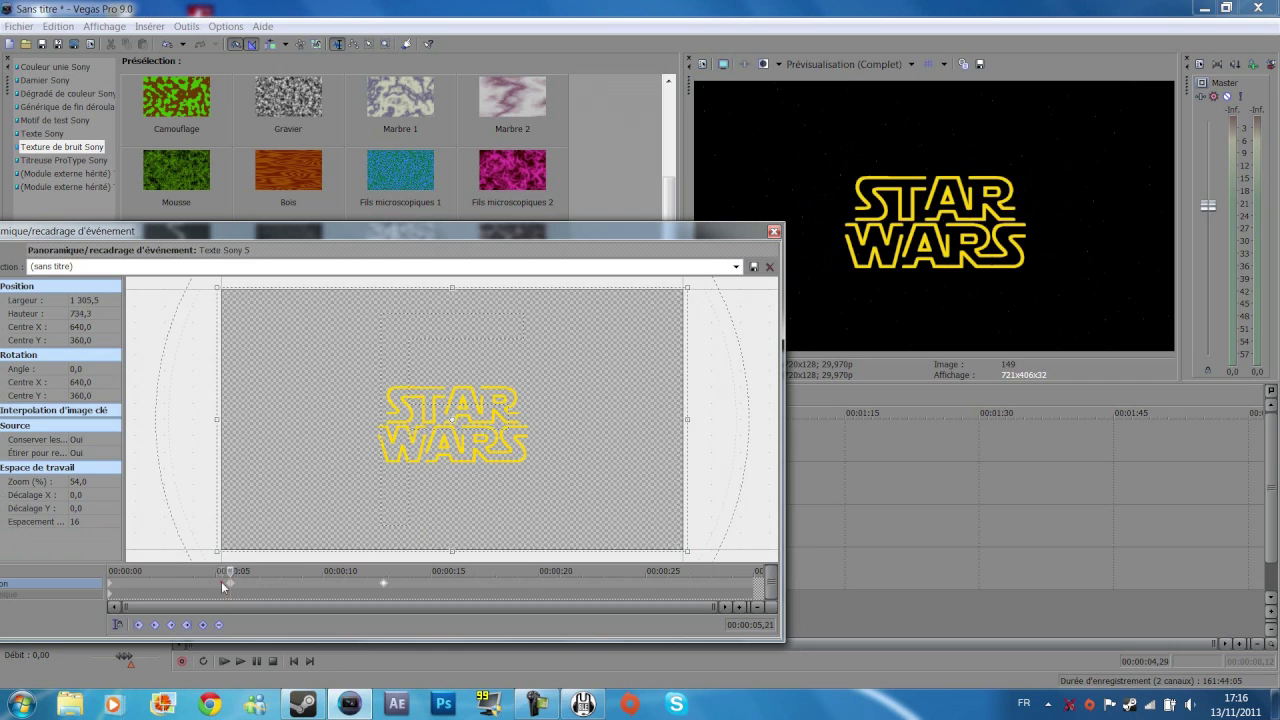
pyautogui.click(228, 585)
pyautogui.moveTo(247, 573)
pyautogui.mouseDown()
pyautogui.moveTo(262, 573)
pyautogui.moveTo(232, 572)
pyautogui.moveTo(238, 588)
pyautogui.mouseUp()
pyautogui.scroll(-3, 288, 449)
pyautogui.scroll(-2, 288, 449)
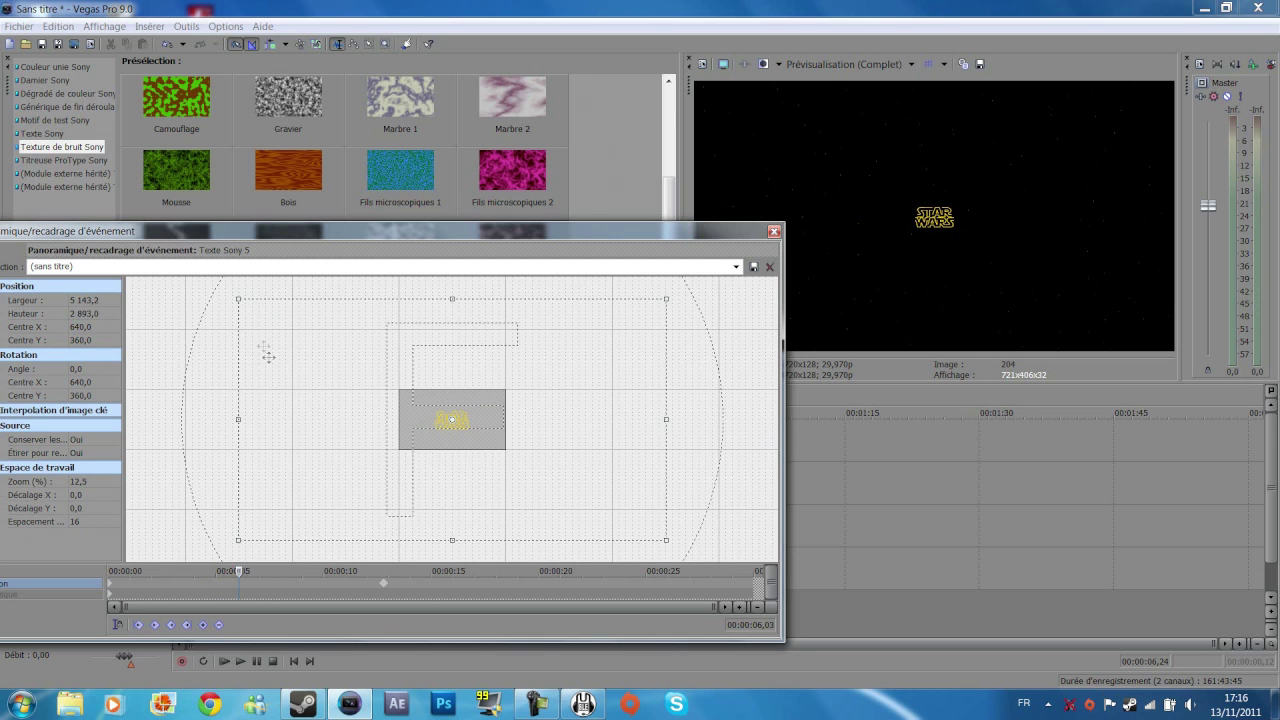
pyautogui.click(240, 583)
pyautogui.moveTo(238, 571); pyautogui.dragTo(320, 571)
pyautogui.click(388, 585)
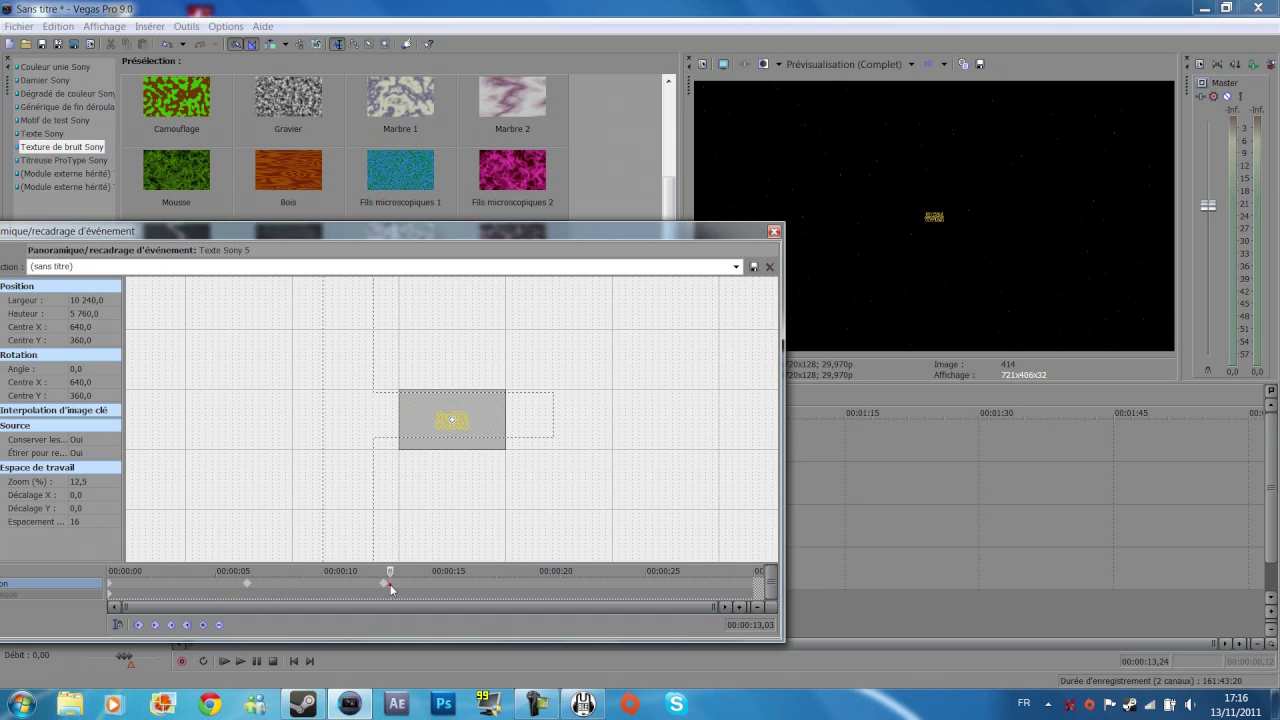
pyautogui.click(773, 231)
# Step: Split the title event at 00:00:13,24, just after its last keyframe, and delete the remaining part
pyautogui.scroll(3, 643, 514)
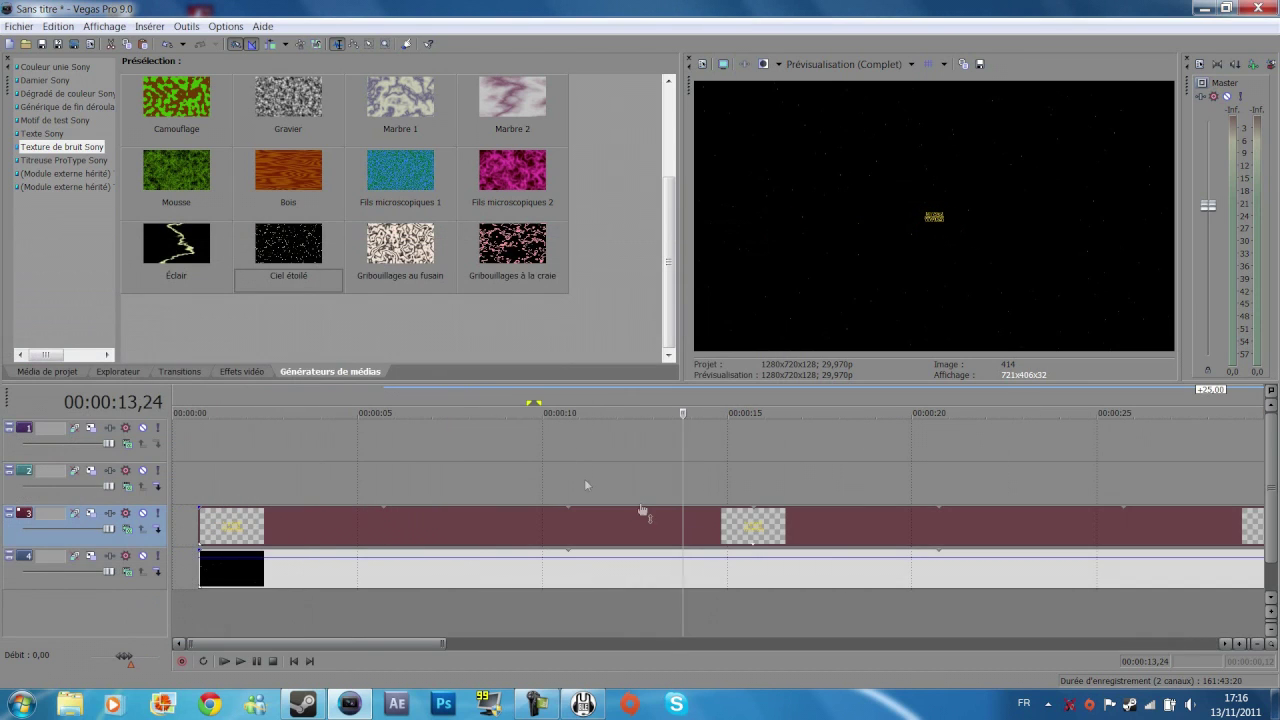
pyautogui.click(684, 533)
pyautogui.press('s')
pyautogui.click(691, 534)
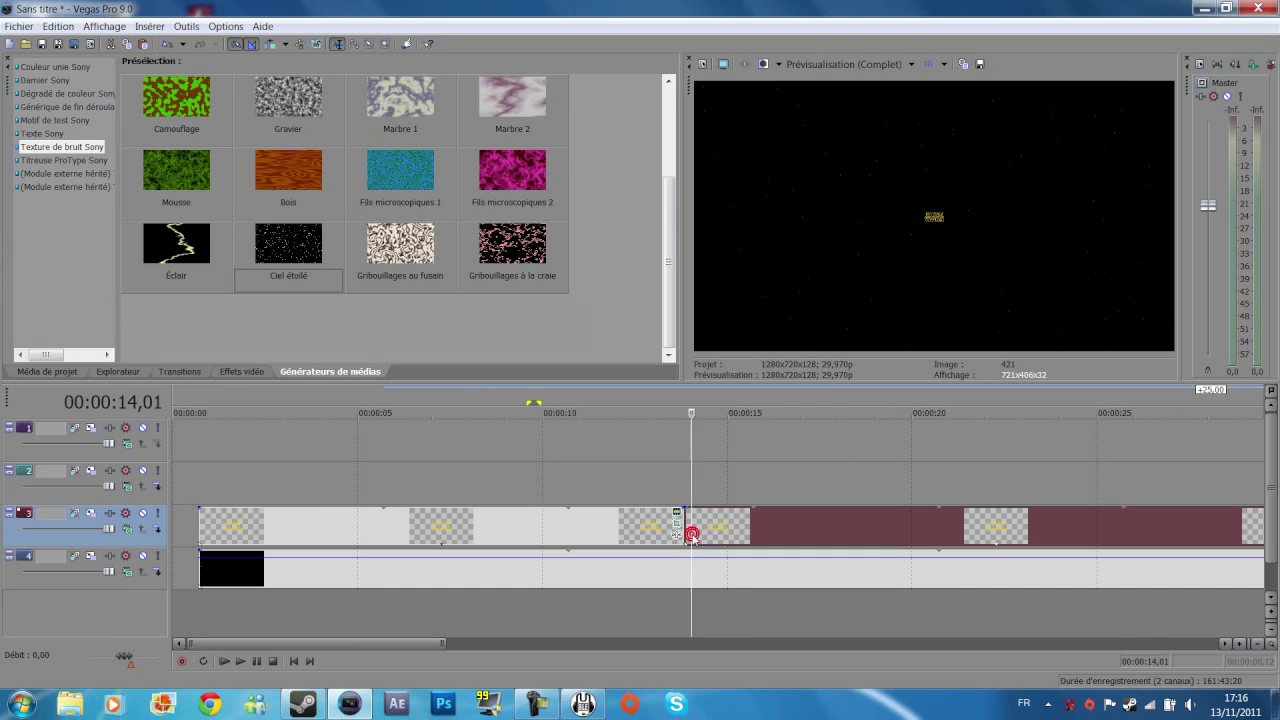
pyautogui.click(716, 535)
pyautogui.press('Delete')
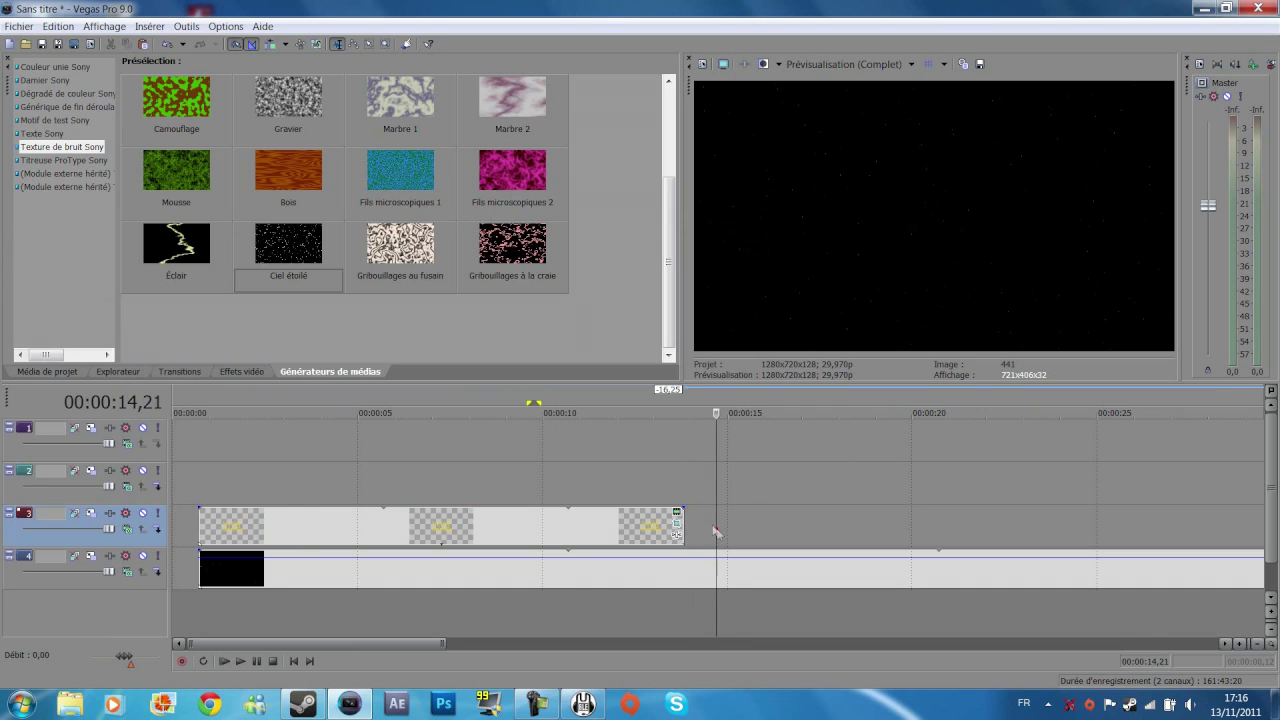
# Step: Add a short fade-out to the end of the title event, trim it by 10 frames and preview the ending
pyautogui.moveTo(652, 530); pyautogui.dragTo(663, 528)
pyautogui.click(662, 490)
pyautogui.press('space')
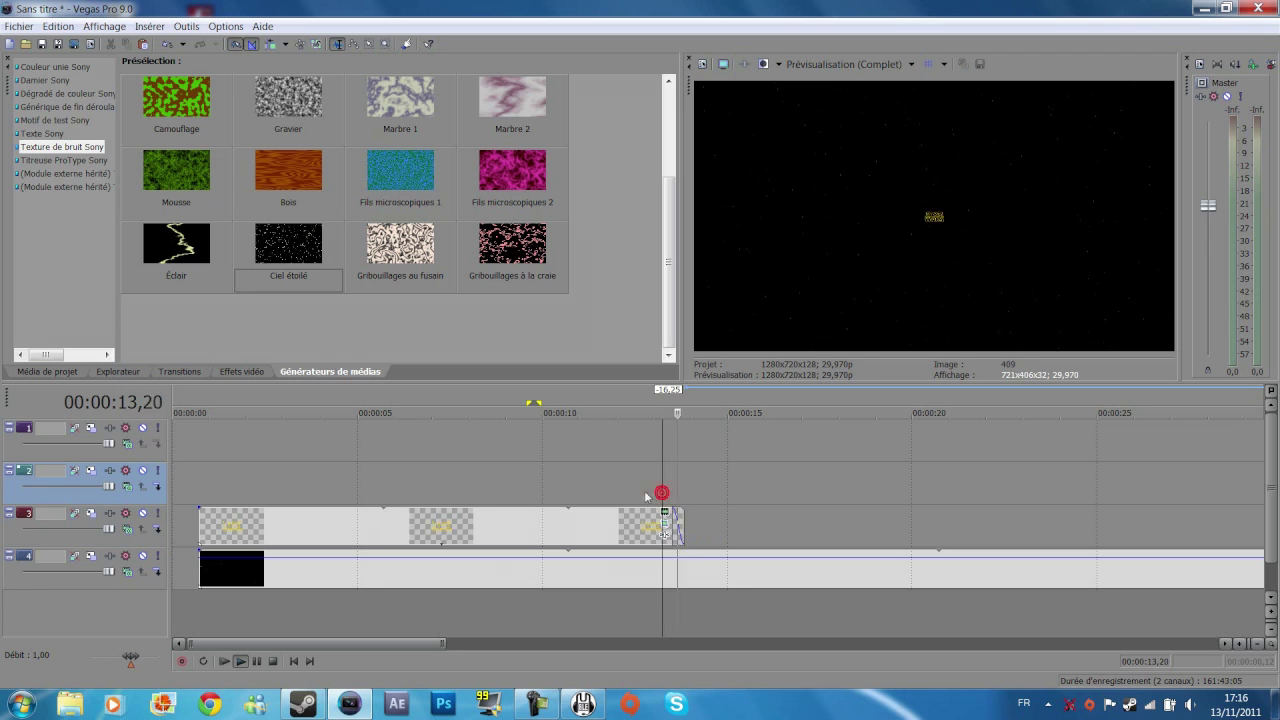
pyautogui.press('space')
pyautogui.moveTo(683, 526); pyautogui.dragTo(672, 522)
pyautogui.press('space')
pyautogui.click(652, 492)
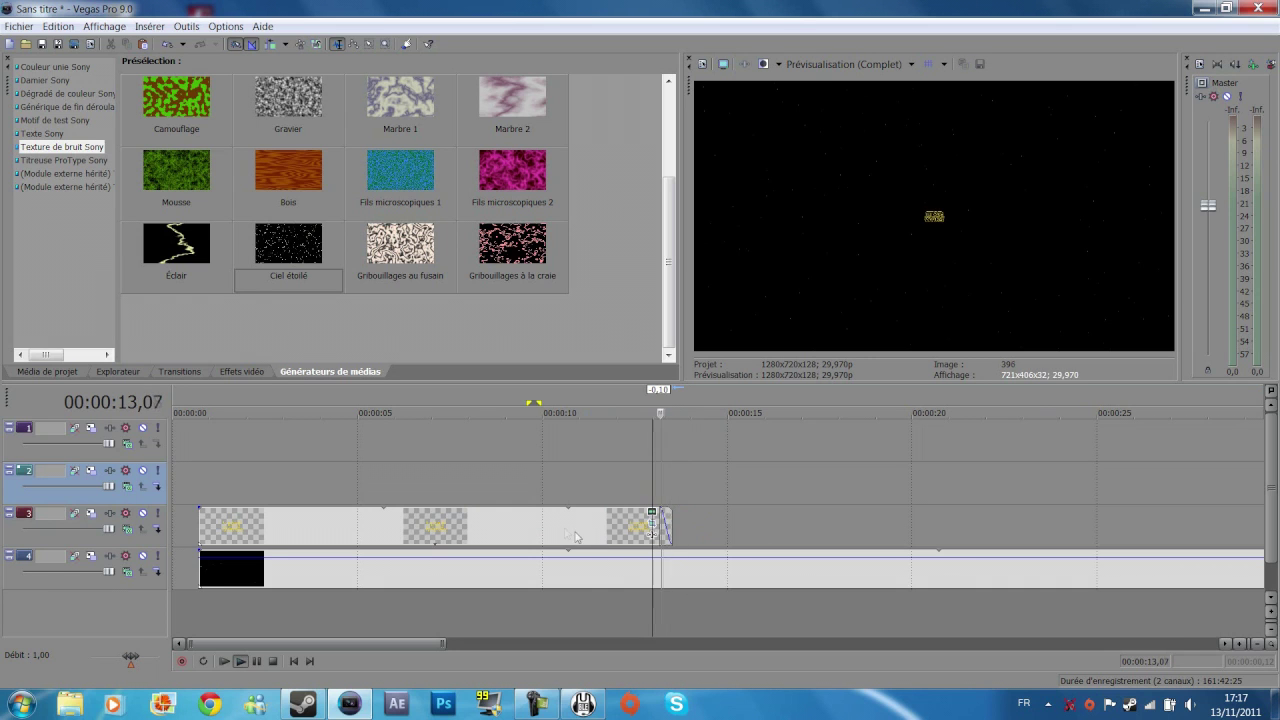
# Step: Play the title animation from its start through the fade-out to check the shrinking movement
pyautogui.scroll(-5, 230, 515)
pyautogui.click(181, 488)
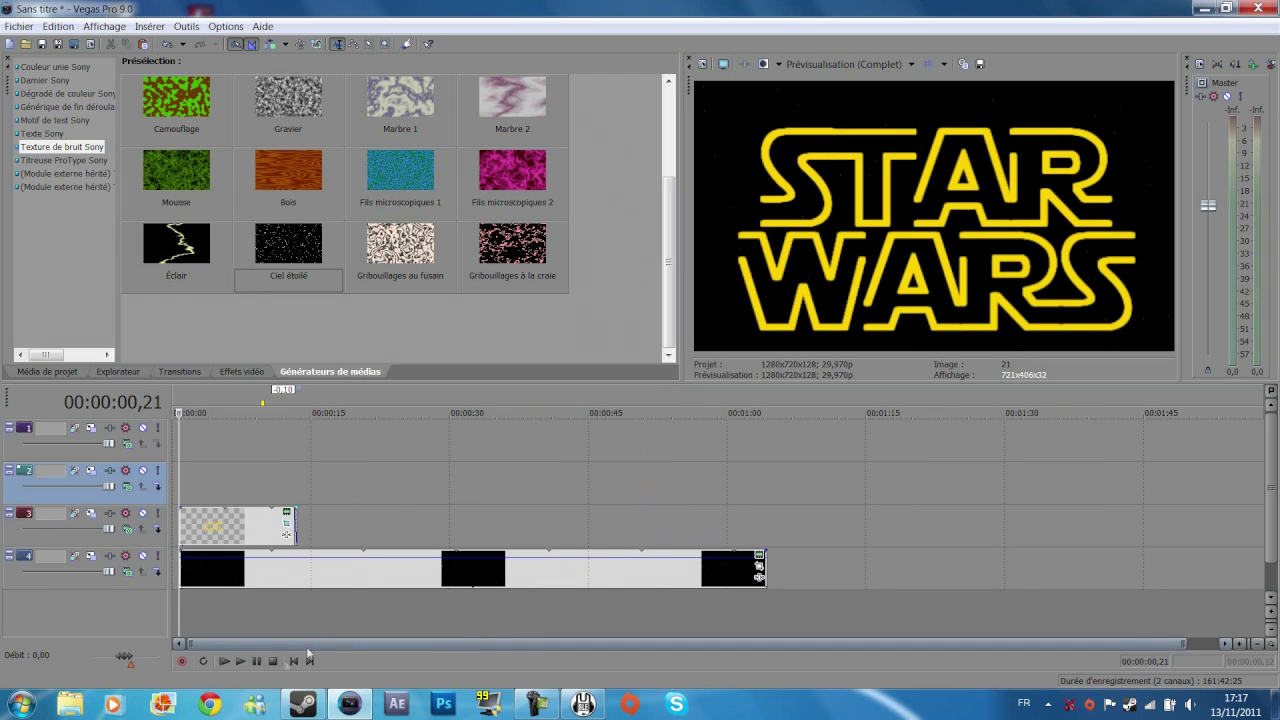
pyautogui.press('space')
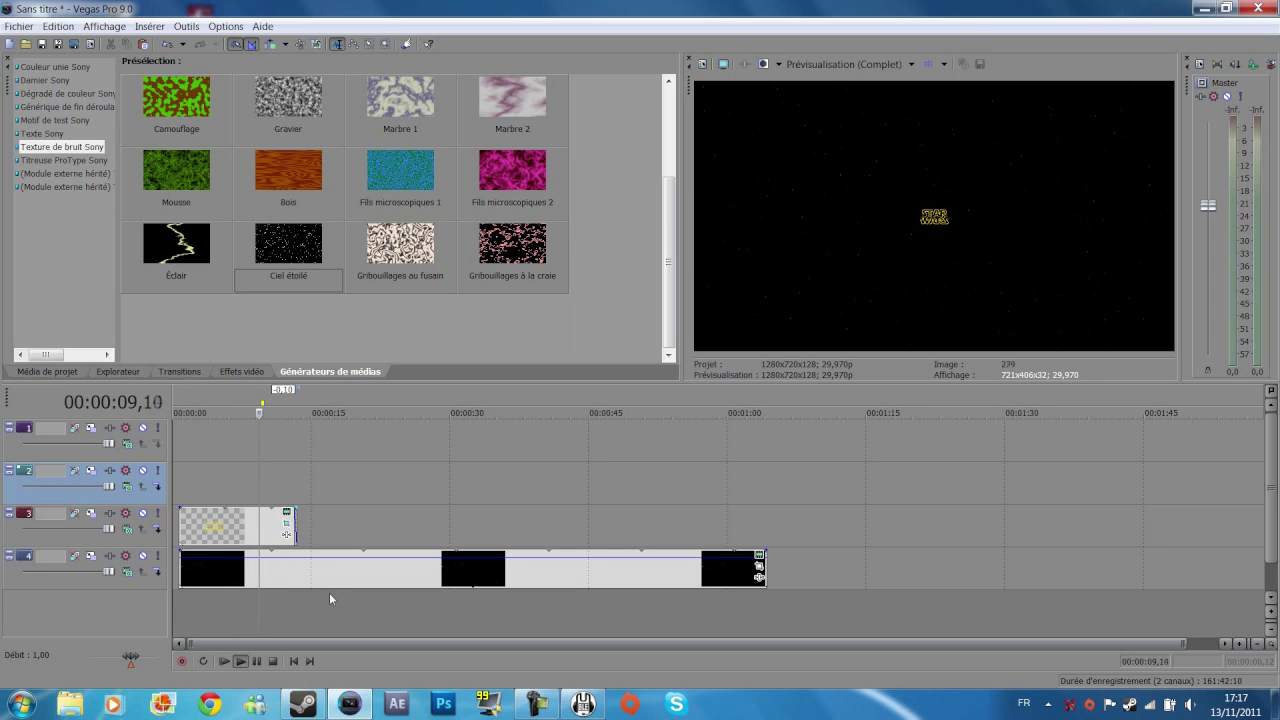
pyautogui.scroll(5, 329, 590)
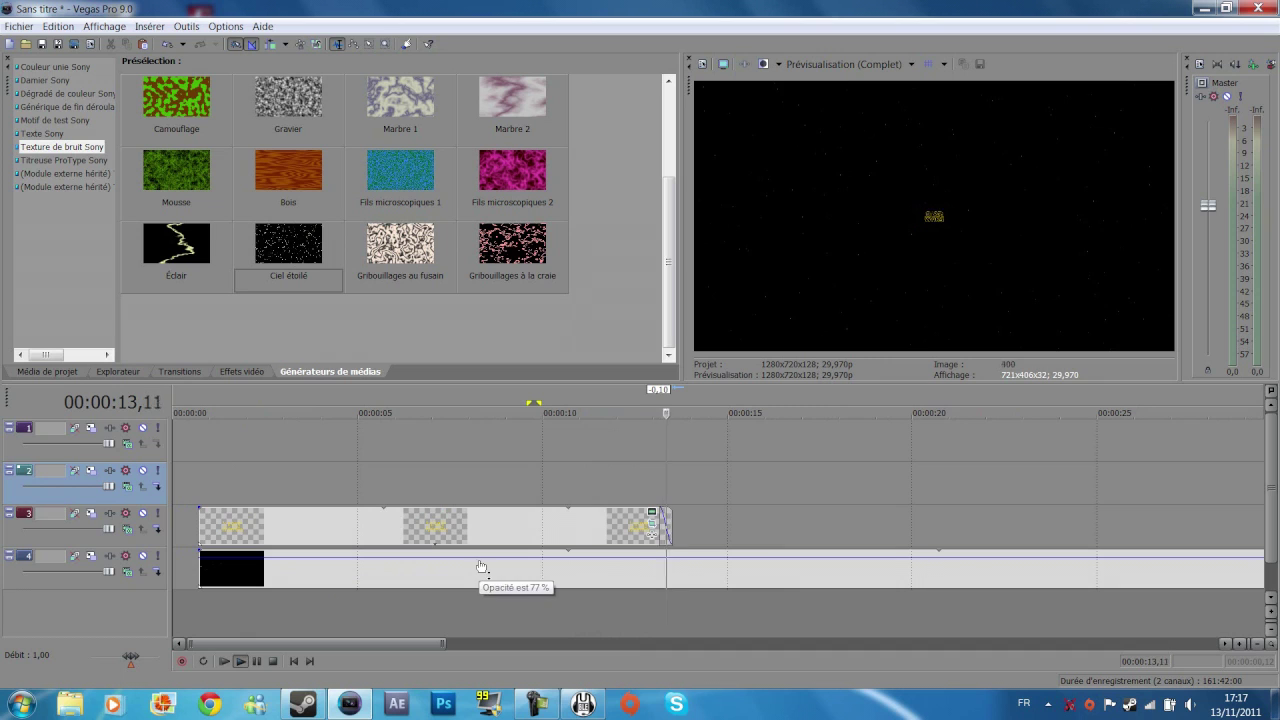
pyautogui.press('space')
# Step: Insert a new text media event on track 2 at 00:00:02,28
pyautogui.click(318, 477)
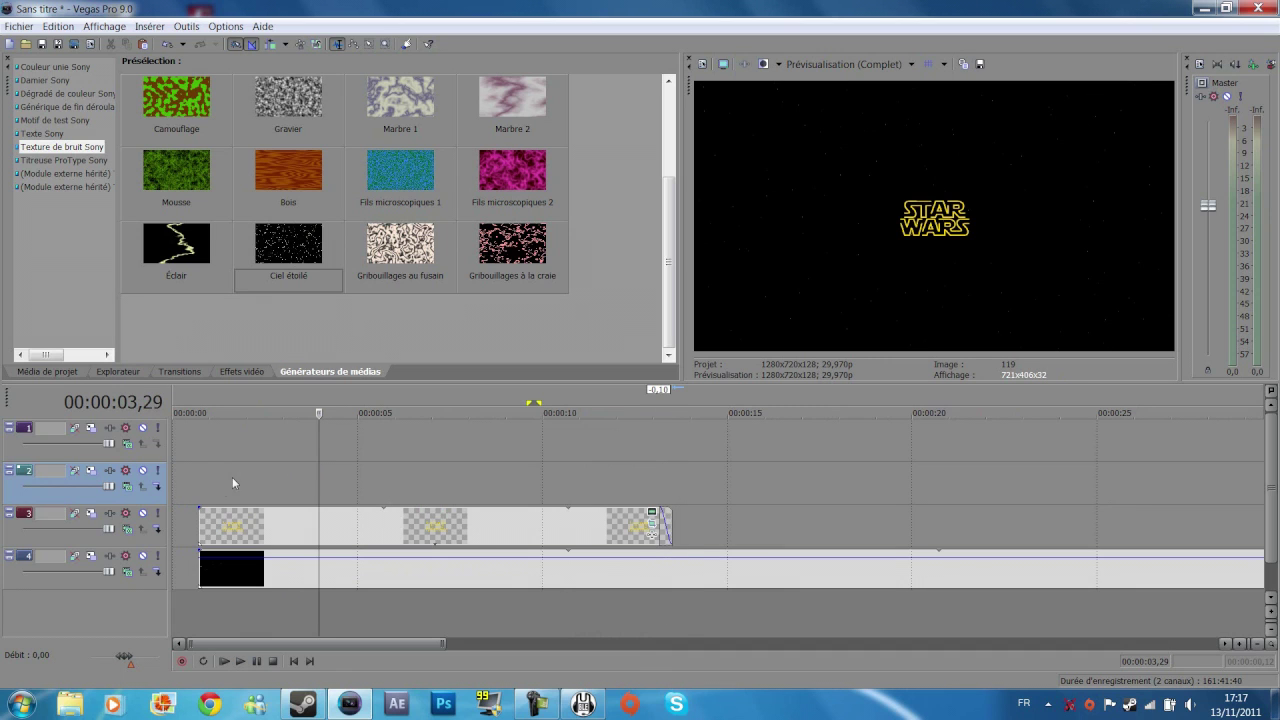
pyautogui.moveTo(204, 487); pyautogui.dragTo(280, 498)
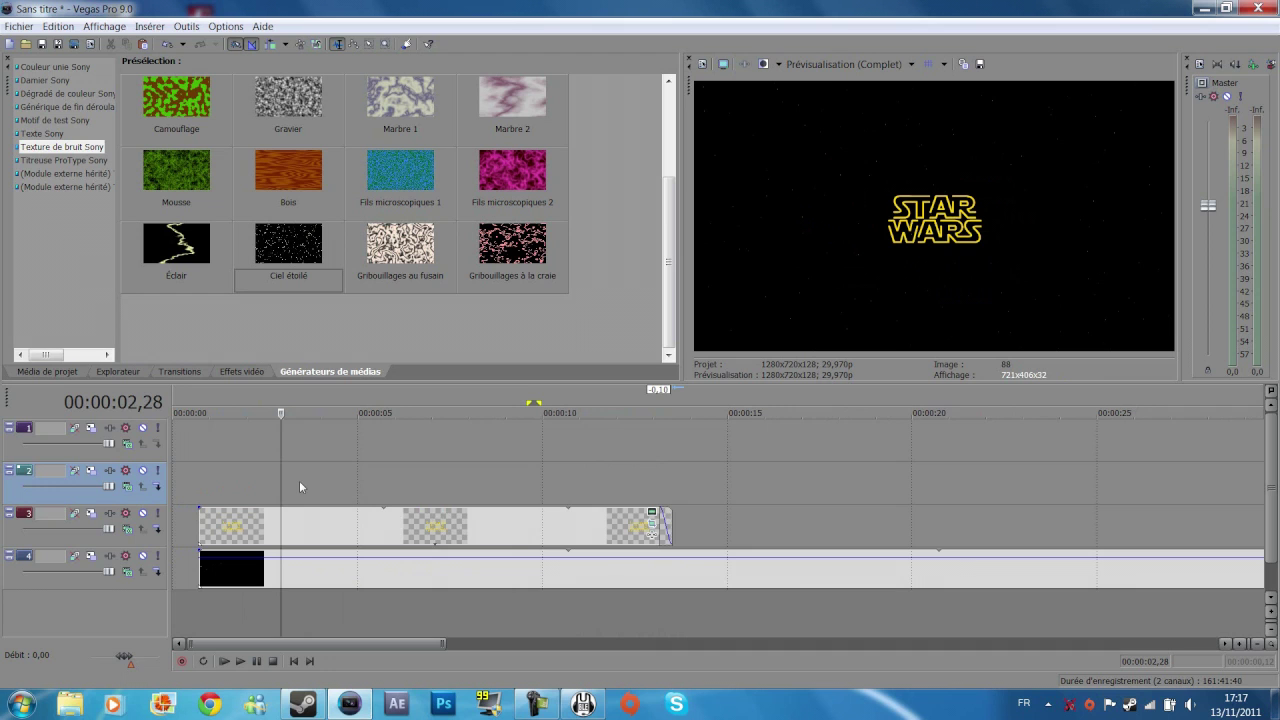
pyautogui.rightClick(299, 485)
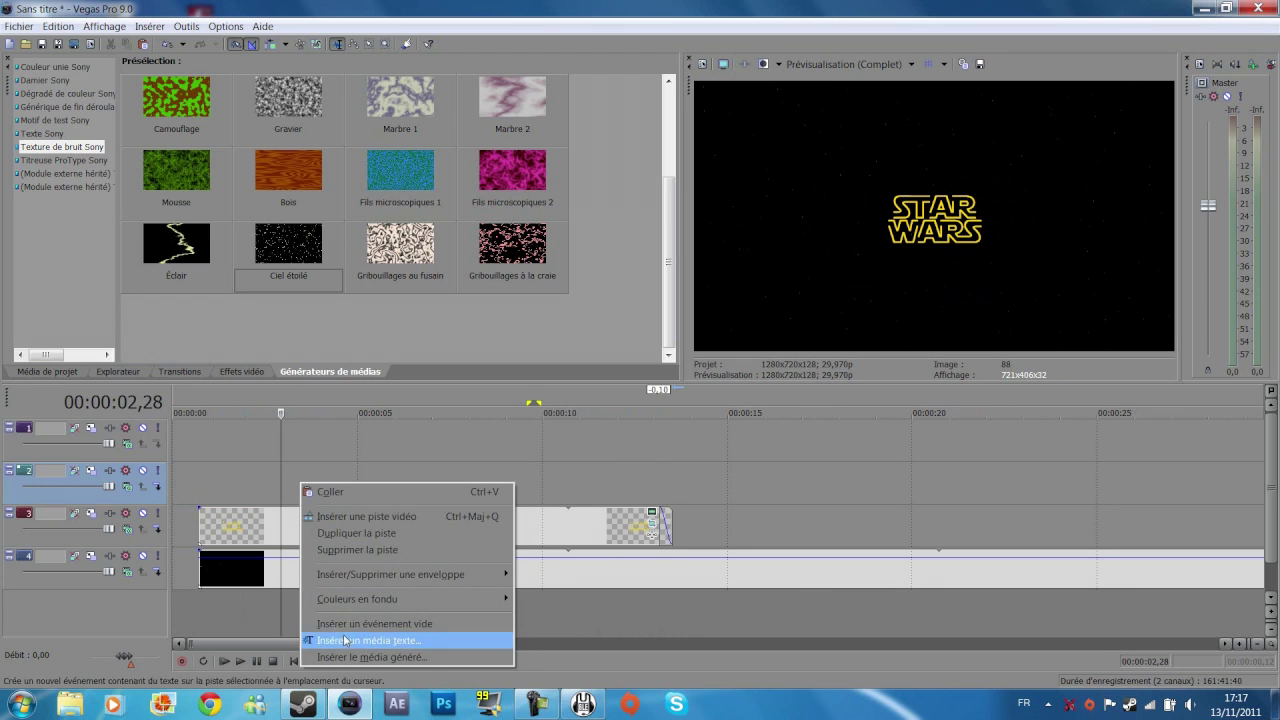
pyautogui.click(336, 640)
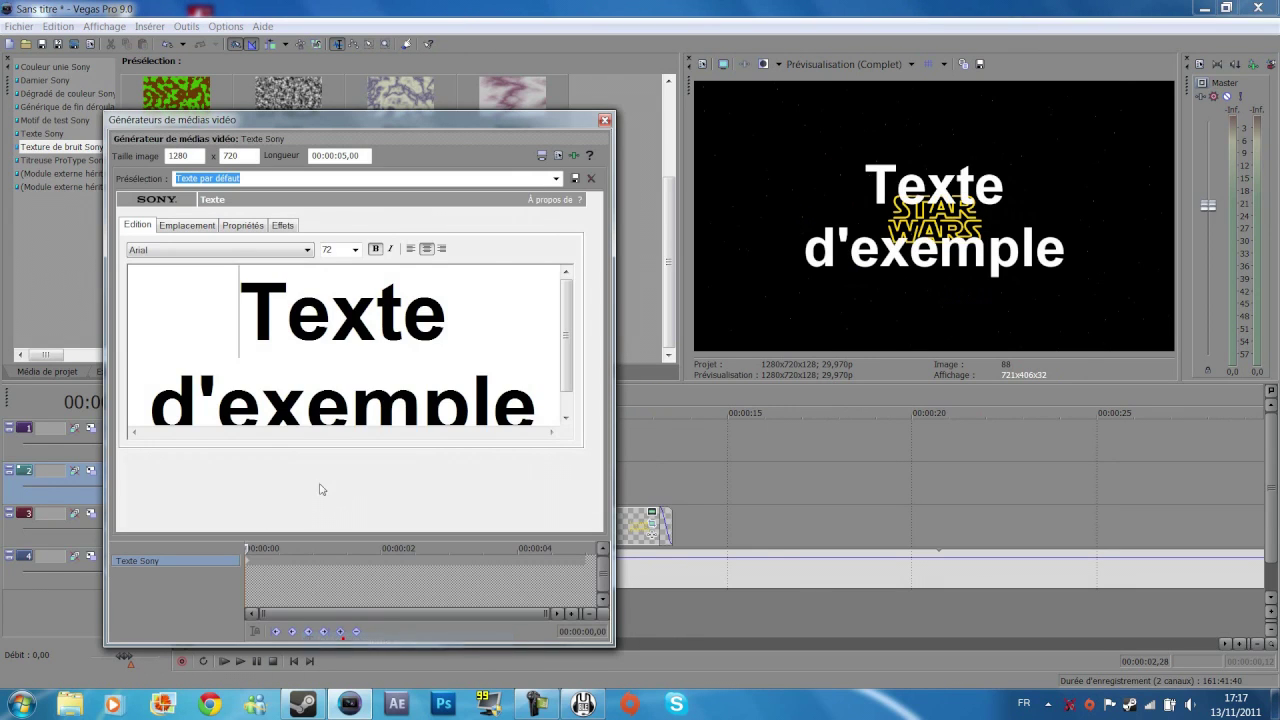
# Step: Replace the sample text in the new text event with "- EPISODE VII -"
pyautogui.click(538, 403)
pyautogui.press('BackSpace')
pyautogui.press('BackSpace')
pyautogui.press('BackSpace')
pyautogui.press('BackSpace')
pyautogui.press('BackSpace')
pyautogui.press('BackSpace')
pyautogui.press('BackSpace')
pyautogui.press('BackSpace')
pyautogui.press('BackSpace')
pyautogui.press('BackSpace')
pyautogui.press('BackSpace')
pyautogui.press('BackSpace')
pyautogui.press('BackSpace')
pyautogui.press('BackSpace')
pyautogui.press('BackSpace')
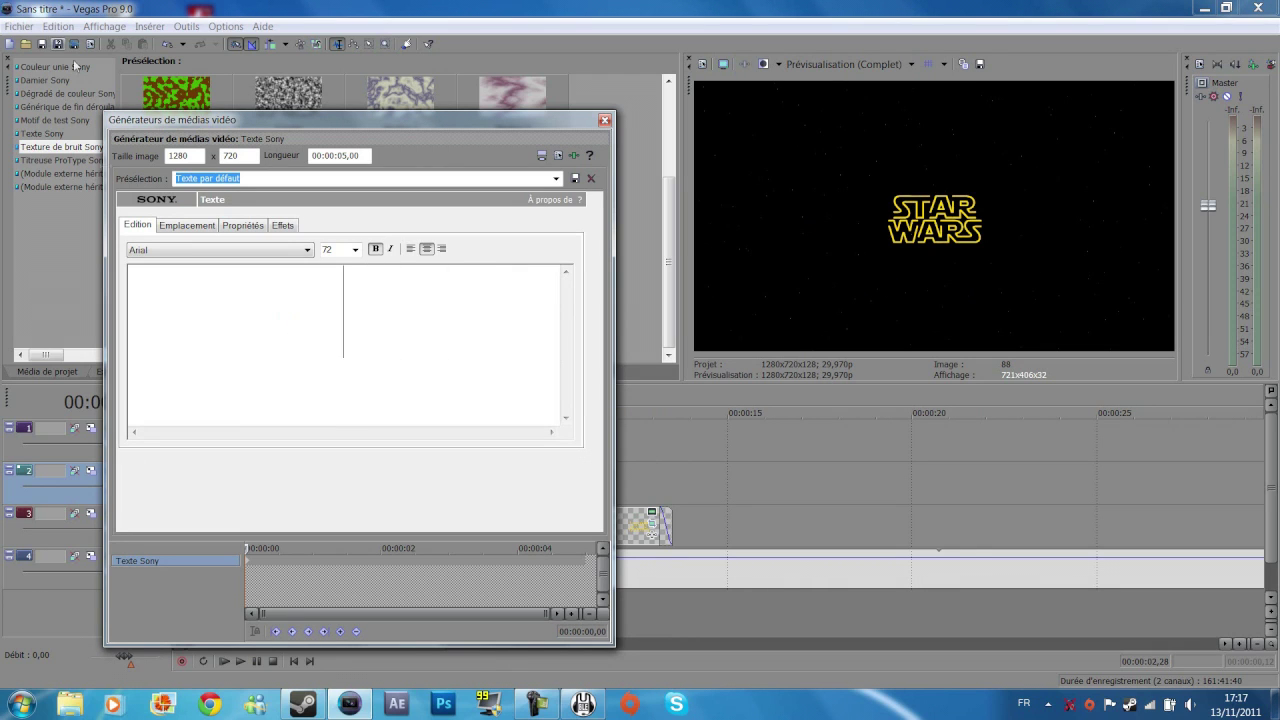
pyautogui.write('- EPI')
pyautogui.press('BackSpace')
pyautogui.press('BackSpace')
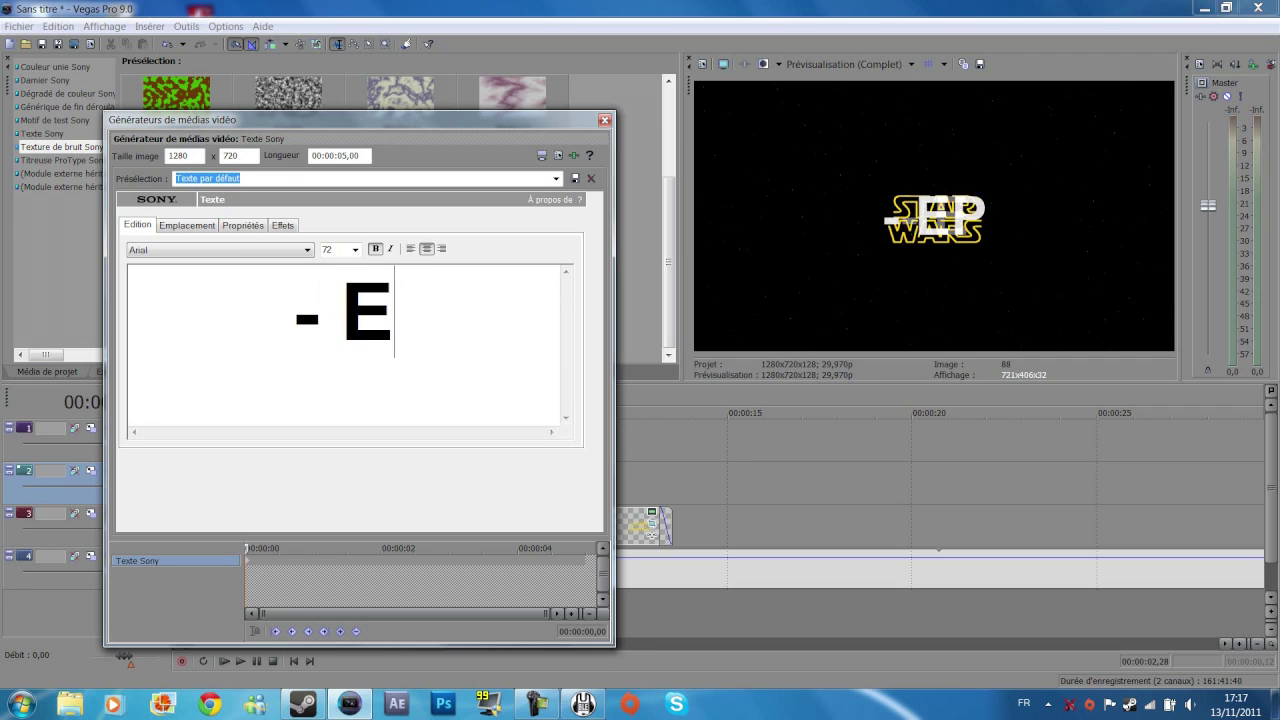
pyautogui.write('PISODE')
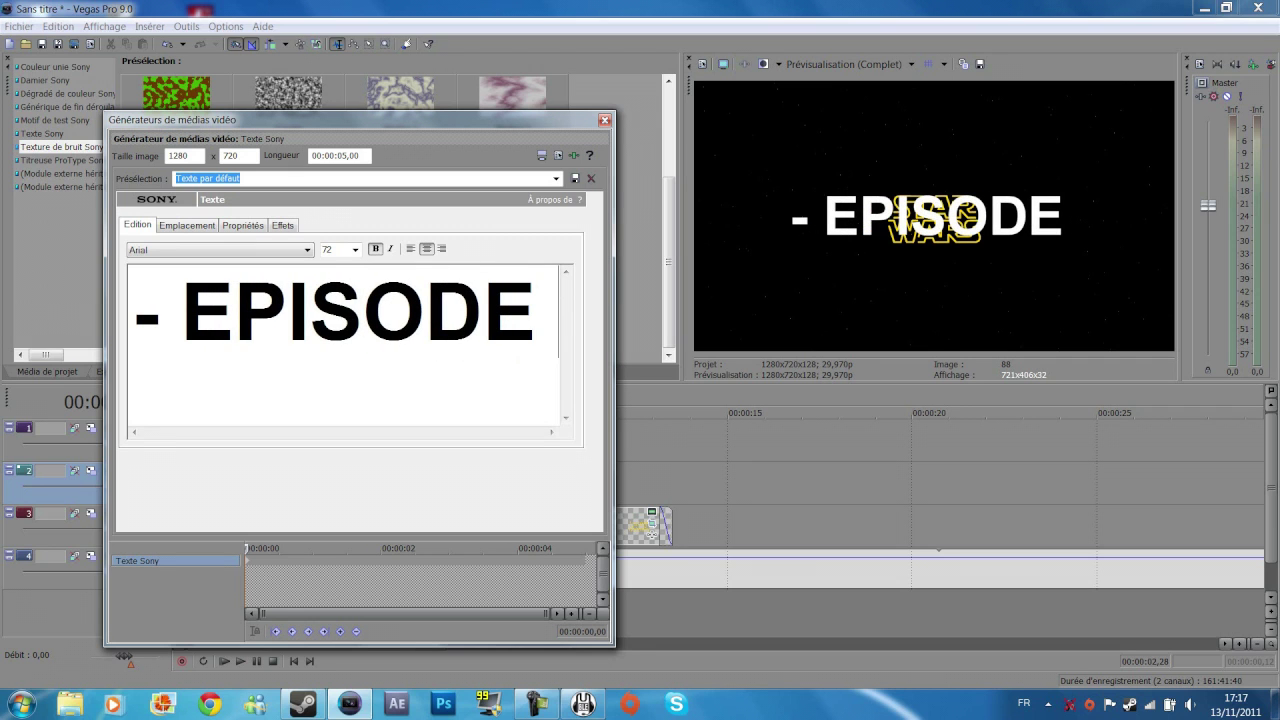
pyautogui.write(' VII -')
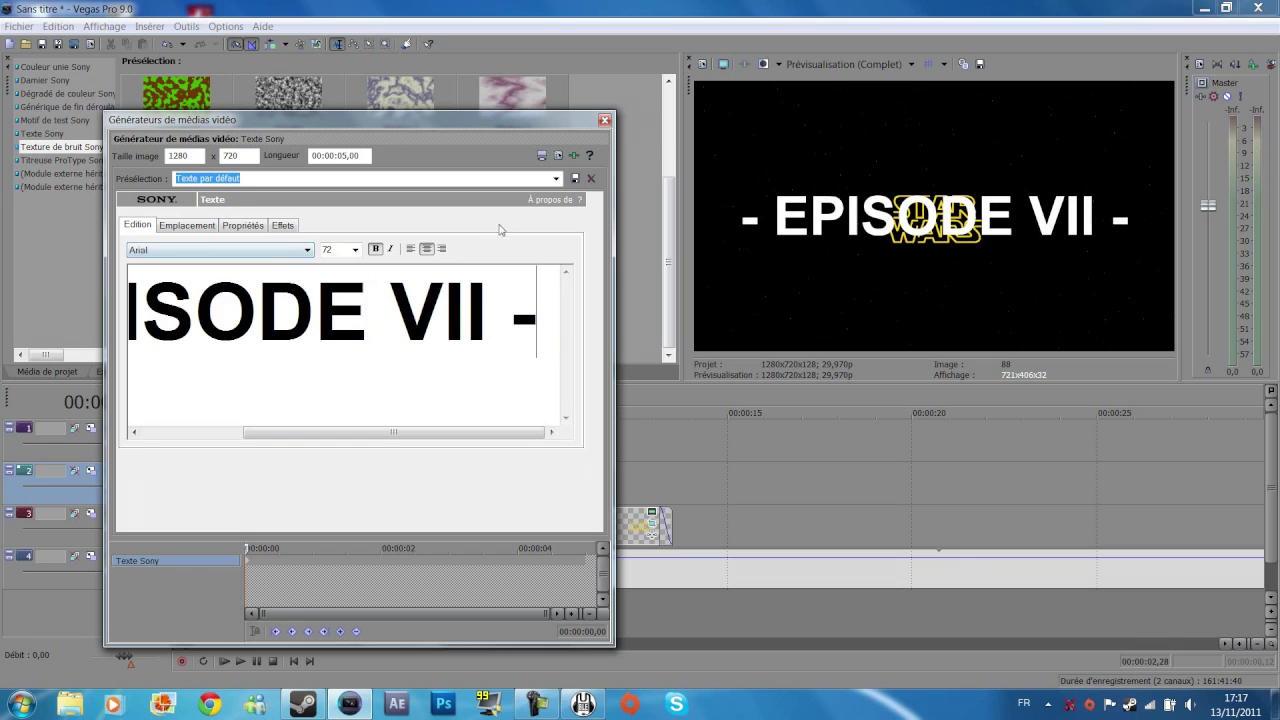
# Step: Change the font of the episode text to Star Jedi
pyautogui.click(237, 254)
pyautogui.write('st')
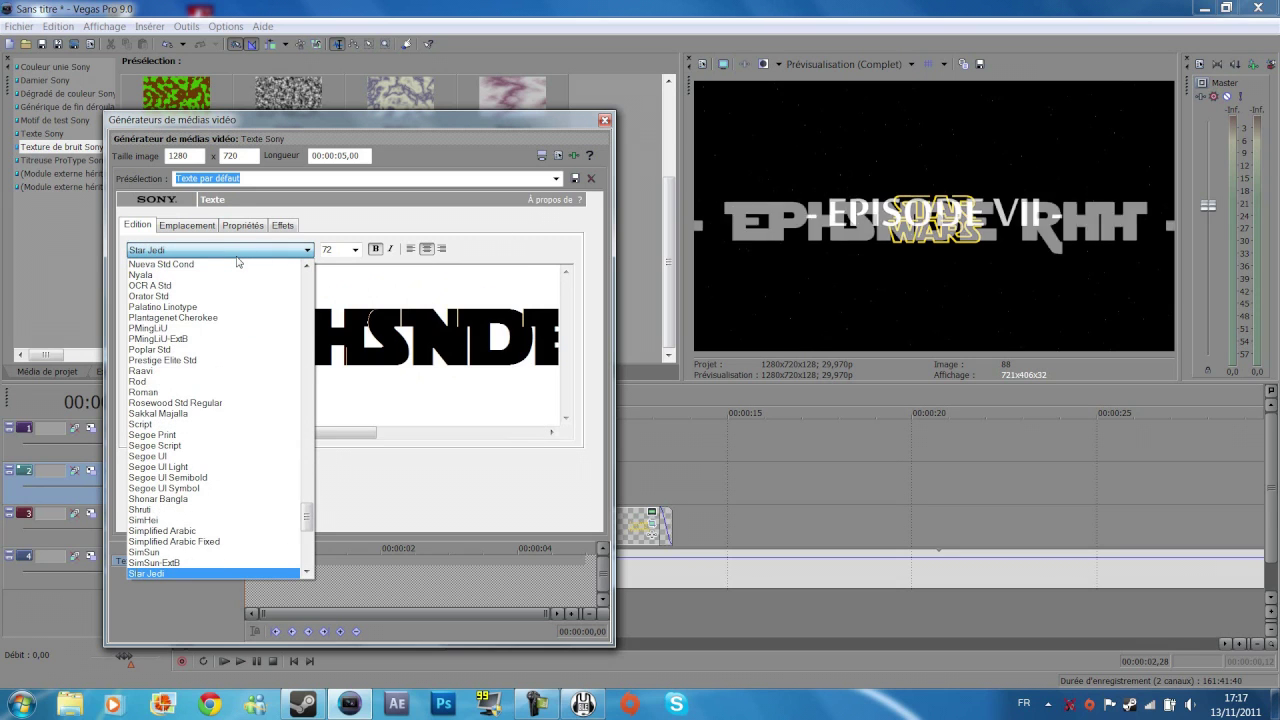
pyautogui.click(174, 574)
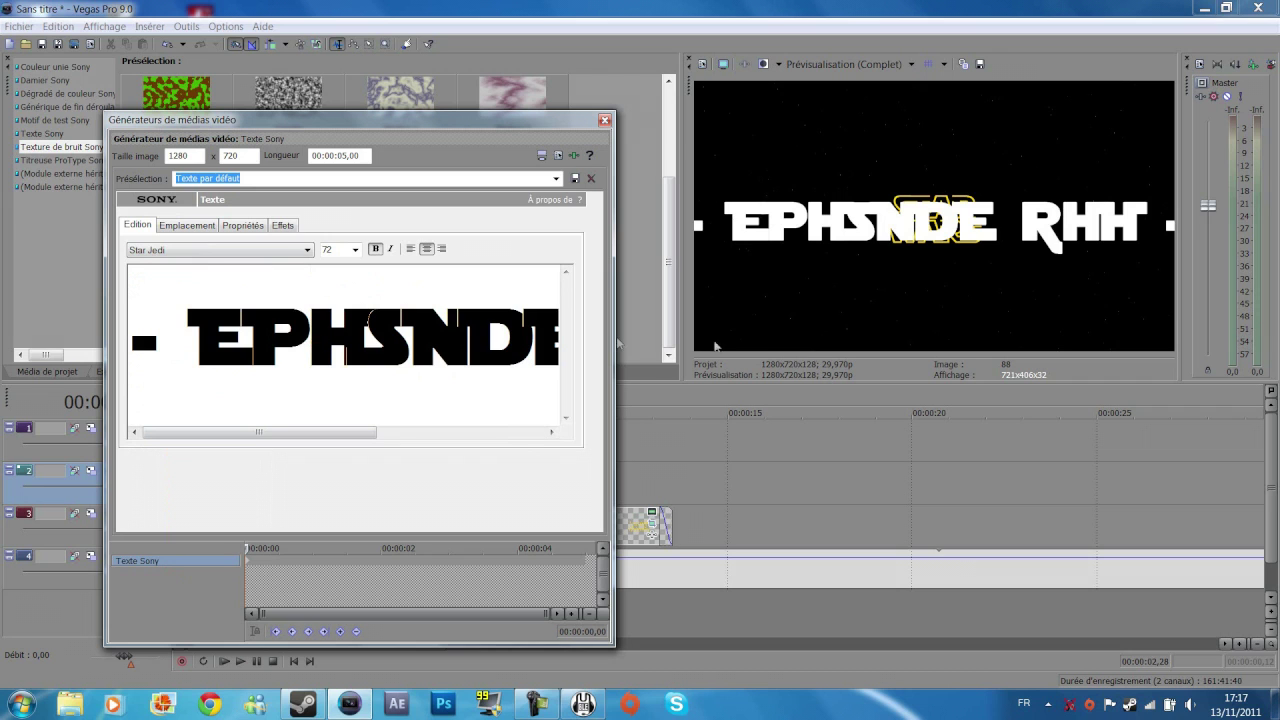
# Step: Delete the wording between the dashes and retype "episode vii" in lowercase to get the plain Star Jedi letterforms
pyautogui.click(518, 344)
pyautogui.press('BackSpace')
pyautogui.press('BackSpace')
pyautogui.press('BackSpace')
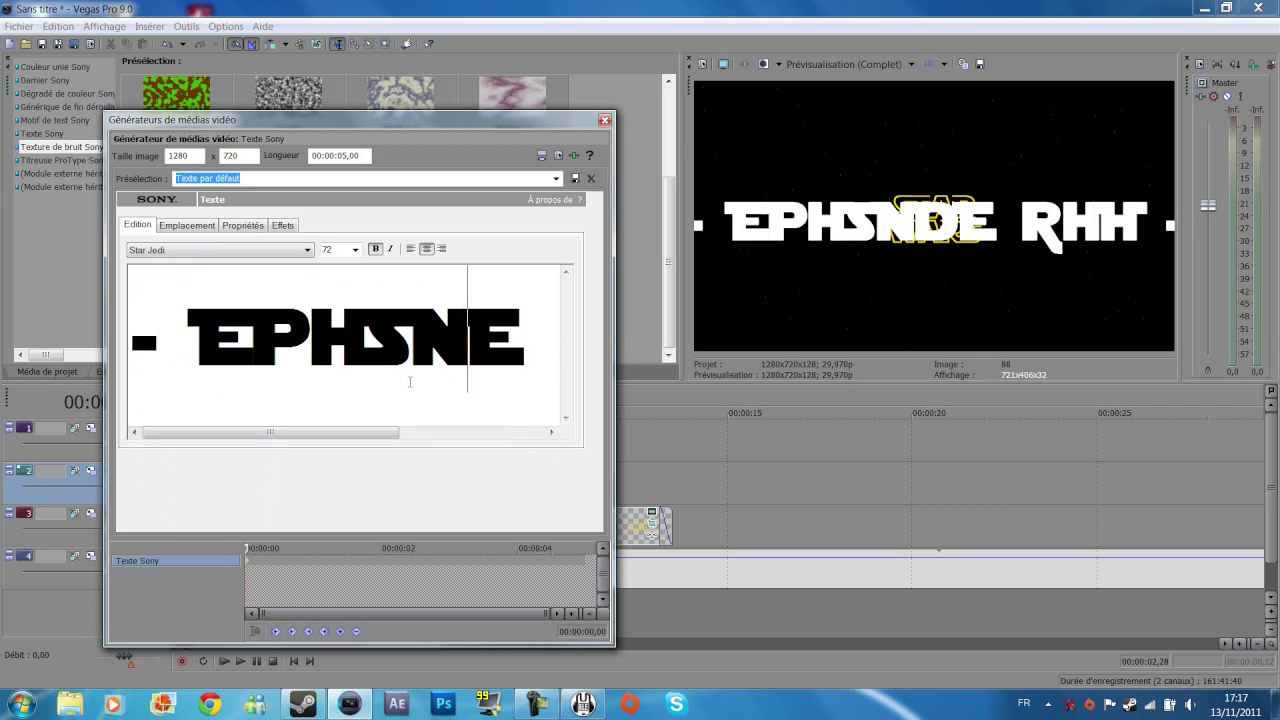
pyautogui.press('Delete')
pyautogui.press('Delete')
pyautogui.press('BackSpace')
pyautogui.press('BackSpace')
pyautogui.press('Delete')
pyautogui.press('Delete')
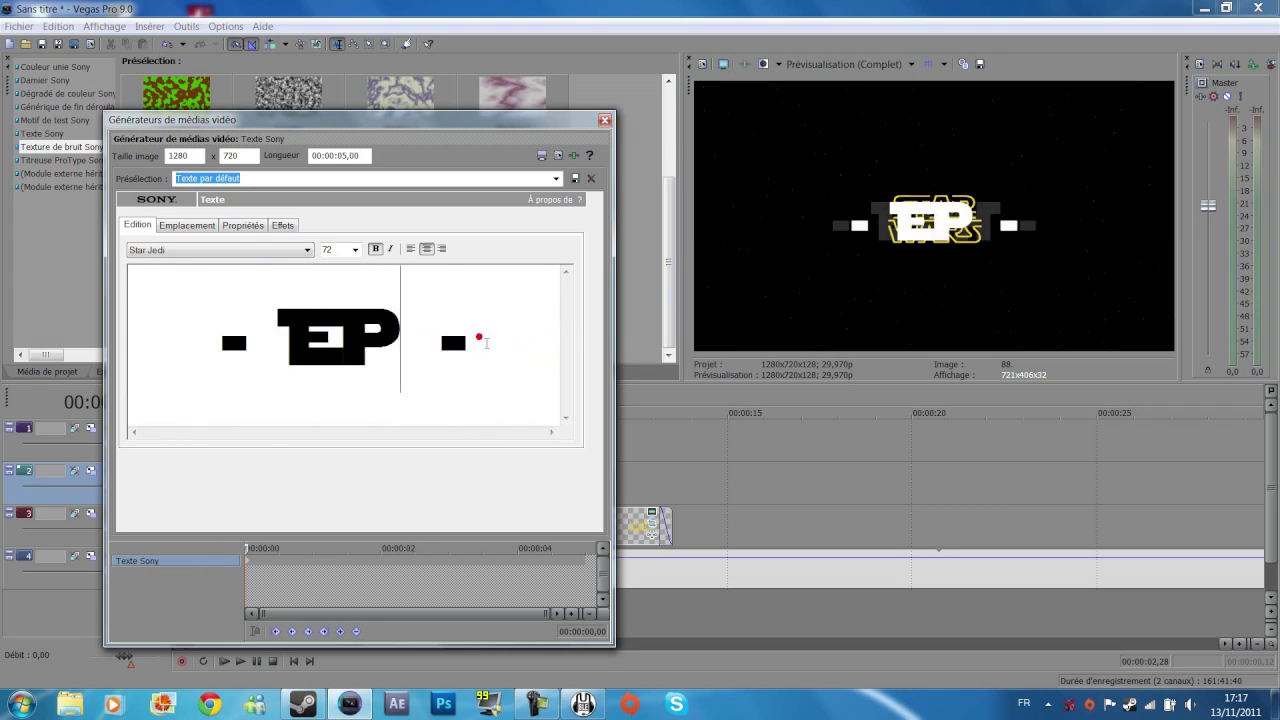
pyautogui.press('BackSpace')
pyautogui.press('BackSpace')
pyautogui.write('EPISODE')
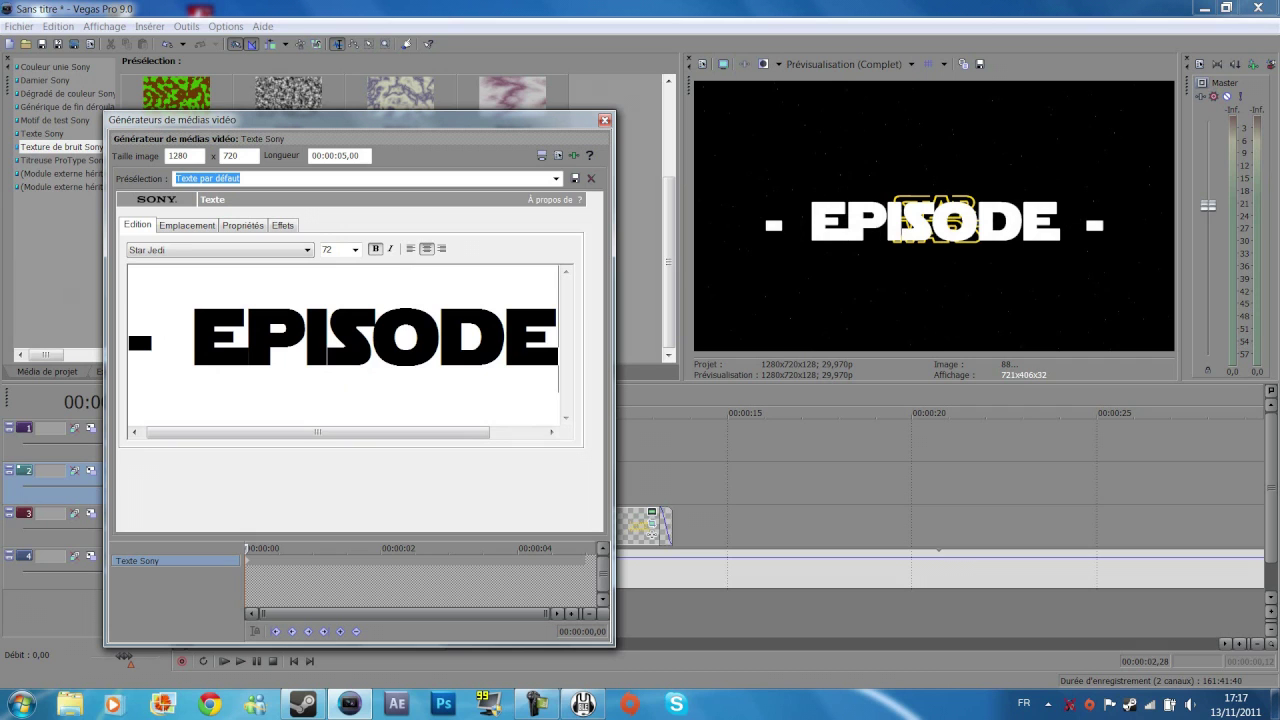
pyautogui.write(' IVV')
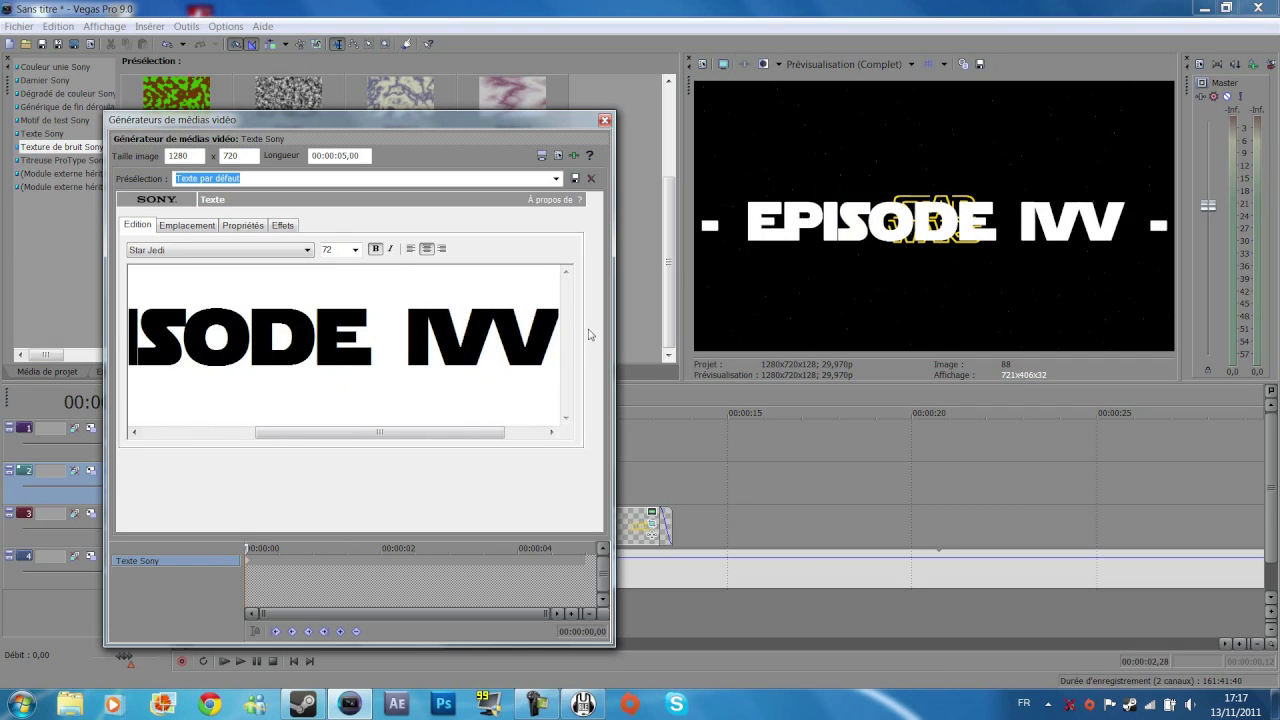
pyautogui.press('BackSpace')
pyautogui.press('BackSpace')
pyautogui.press('BackSpace')
pyautogui.write('VII')
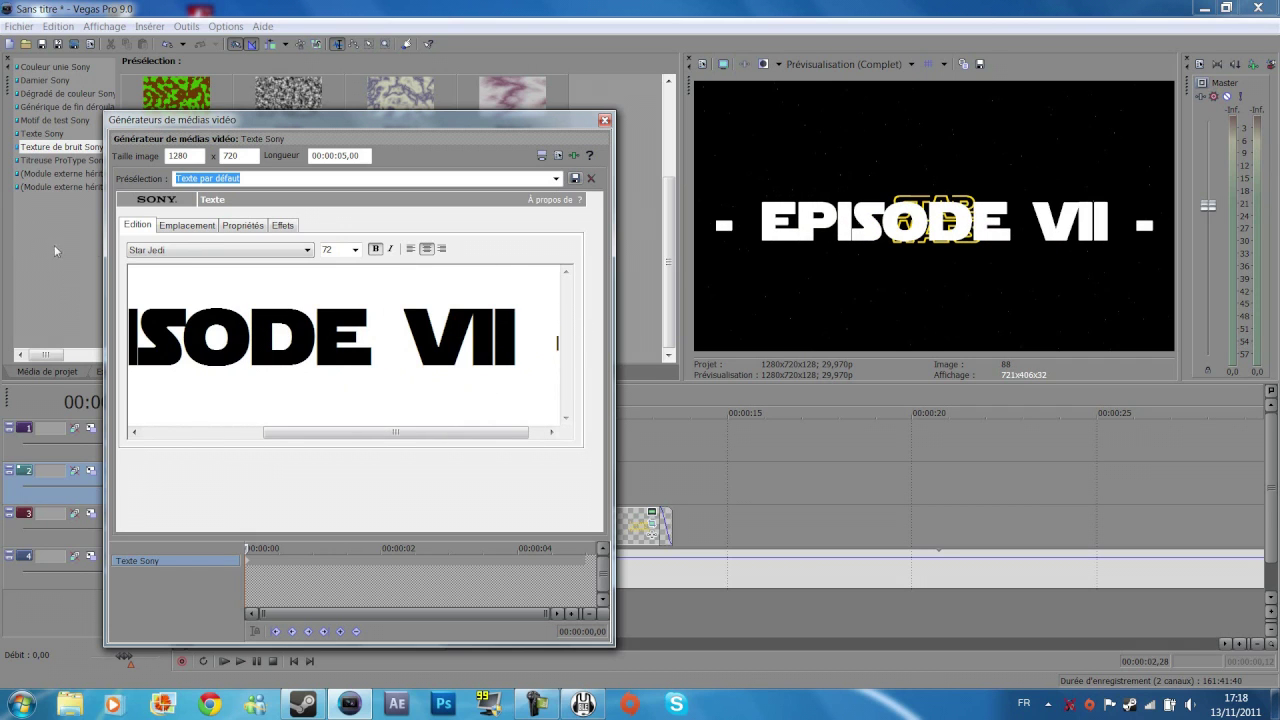
# Step: Colour the episode text yellow with red 255, green 215 and blue 0, and close the generator window
pyautogui.click(193, 225)
pyautogui.click(140, 225)
pyautogui.click(250, 226)
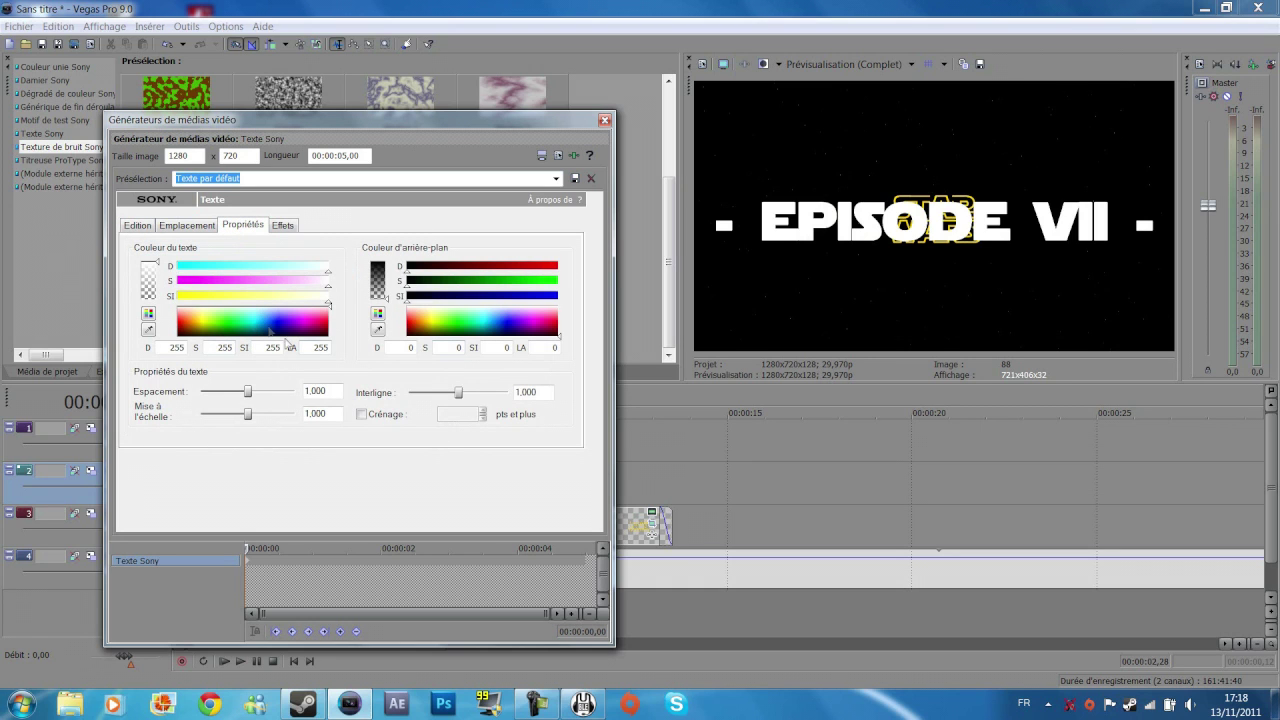
pyautogui.moveTo(328, 301); pyautogui.dragTo(178, 297)
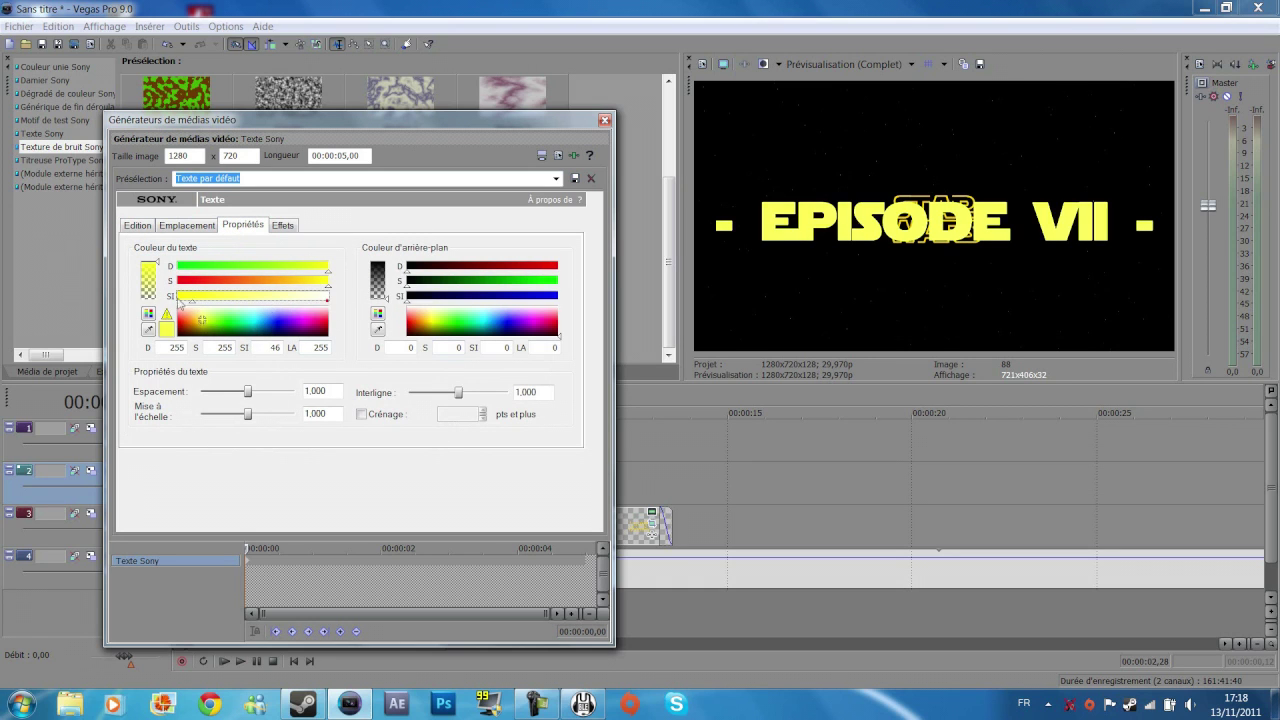
pyautogui.moveTo(329, 287); pyautogui.dragTo(312, 289)
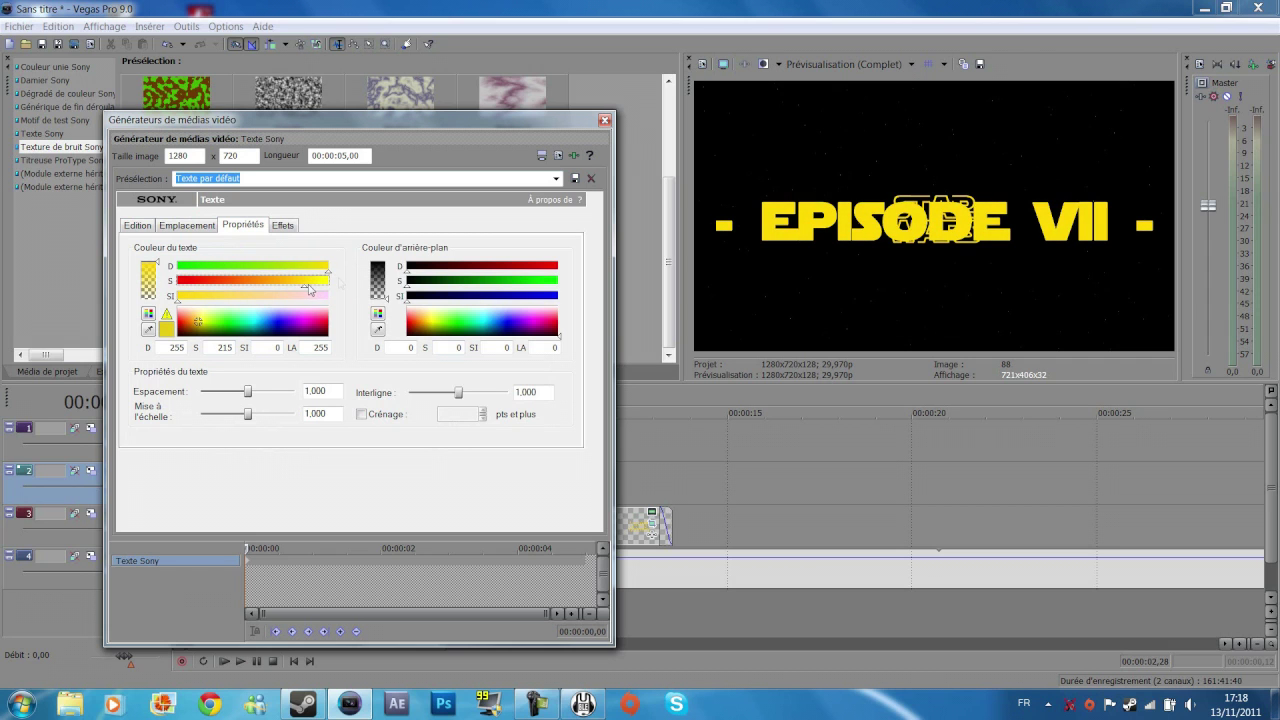
pyautogui.click(604, 119)
pyautogui.scroll(4, 412, 507)
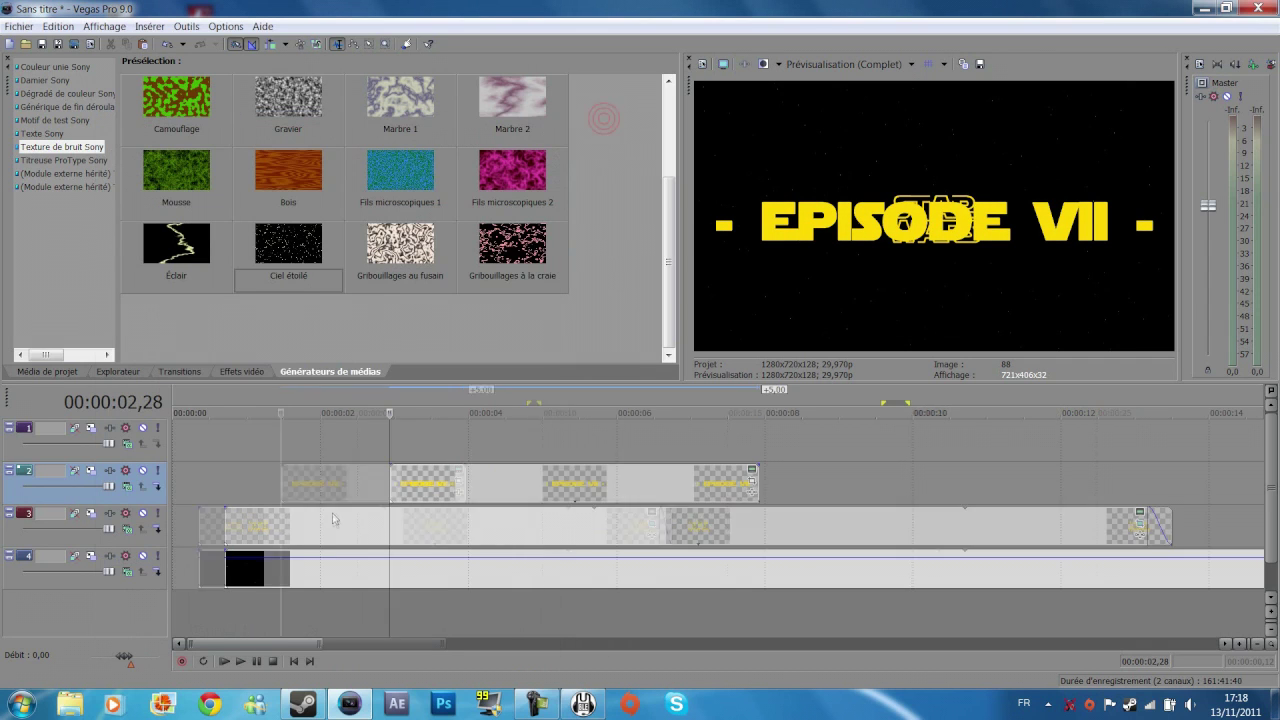
# Step: Enable the "Jaillissement en haut" deformation on the episode text with a quantity of 0.200
pyautogui.click(753, 472)
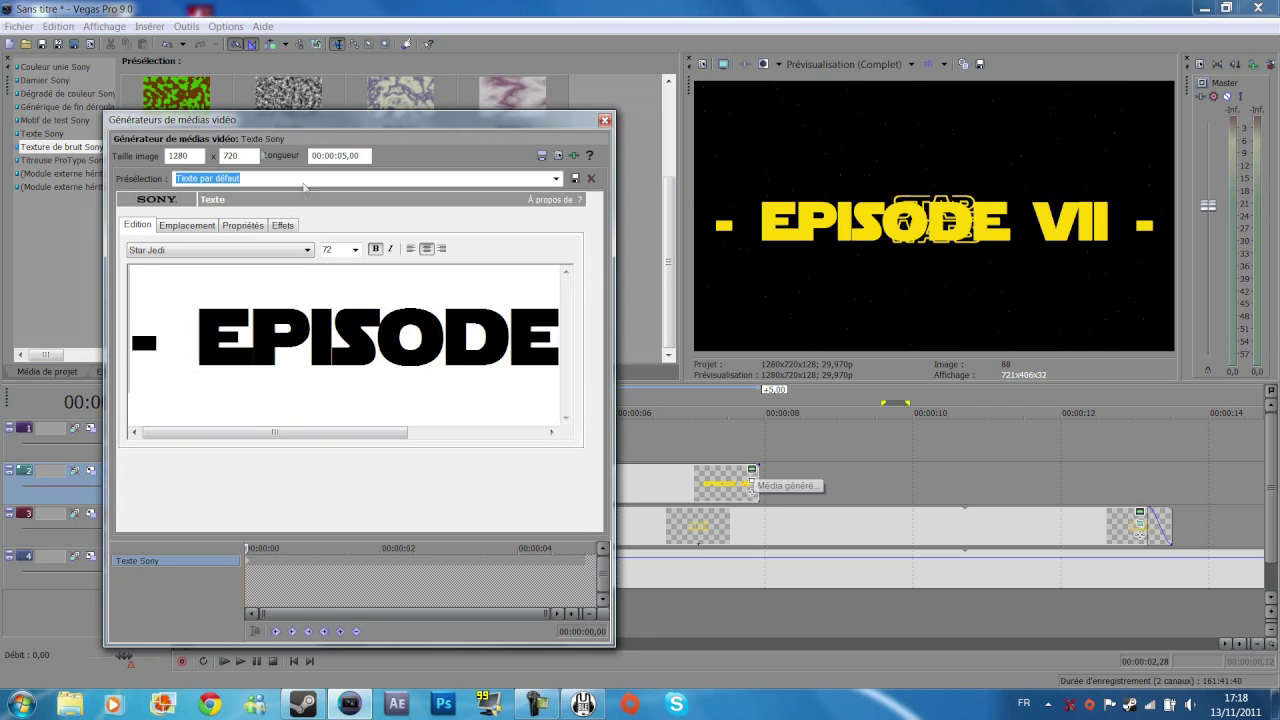
pyautogui.click(284, 225)
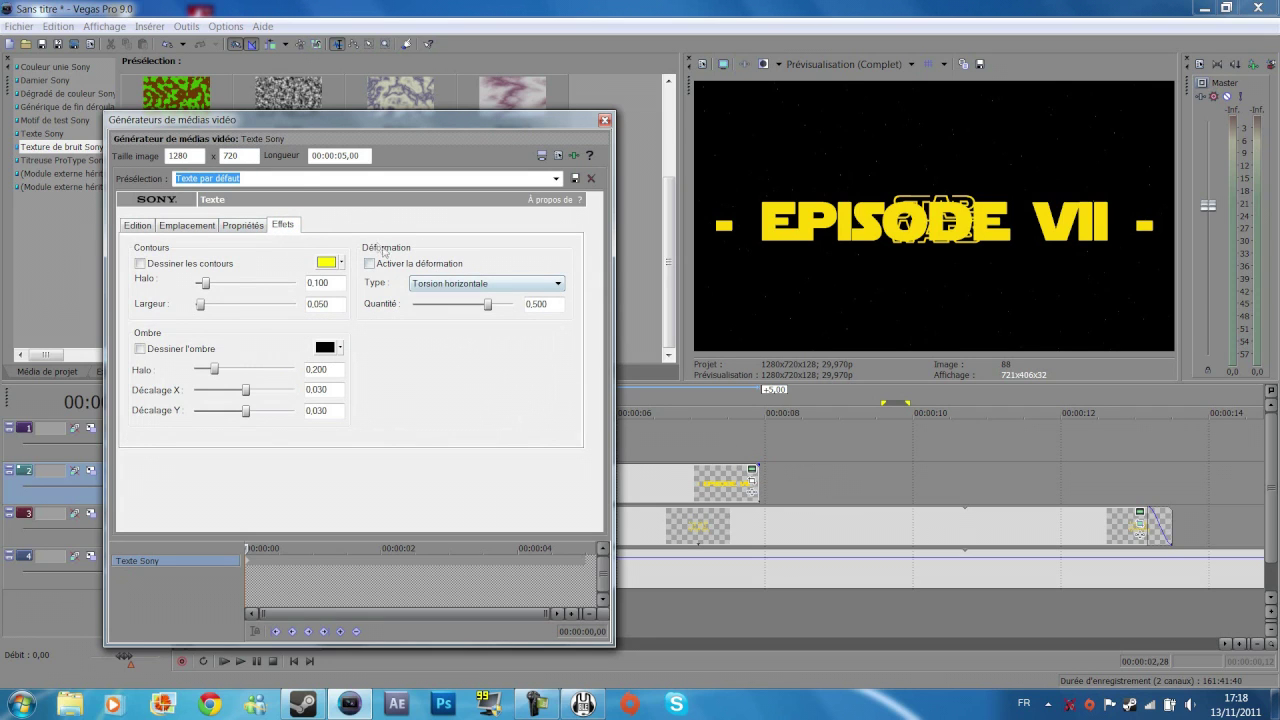
pyautogui.click(469, 285)
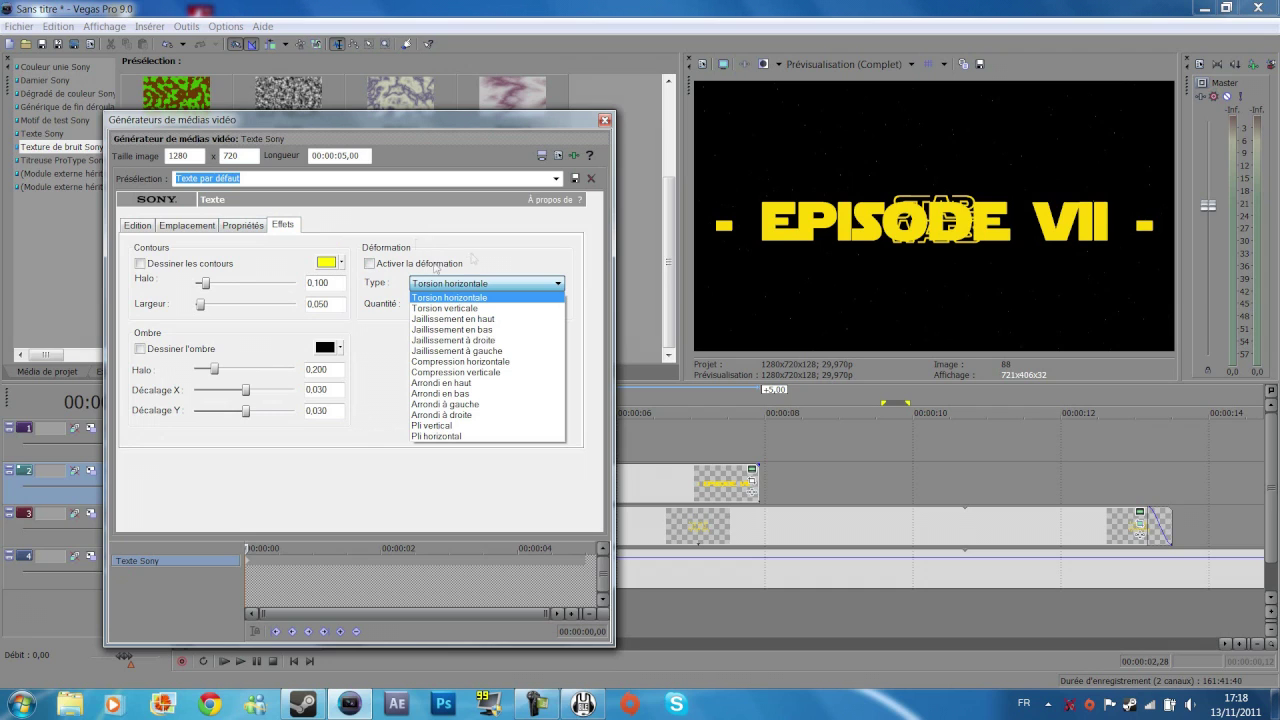
pyautogui.click(464, 319)
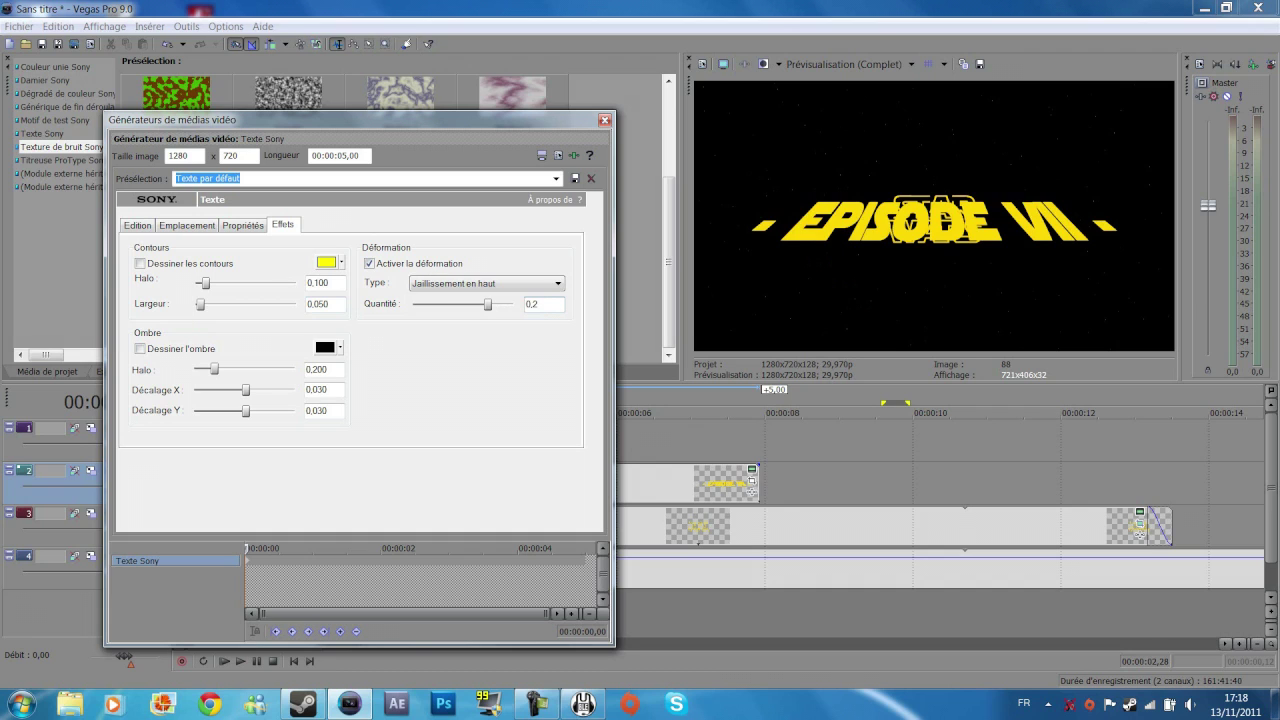
pyautogui.press('Return')
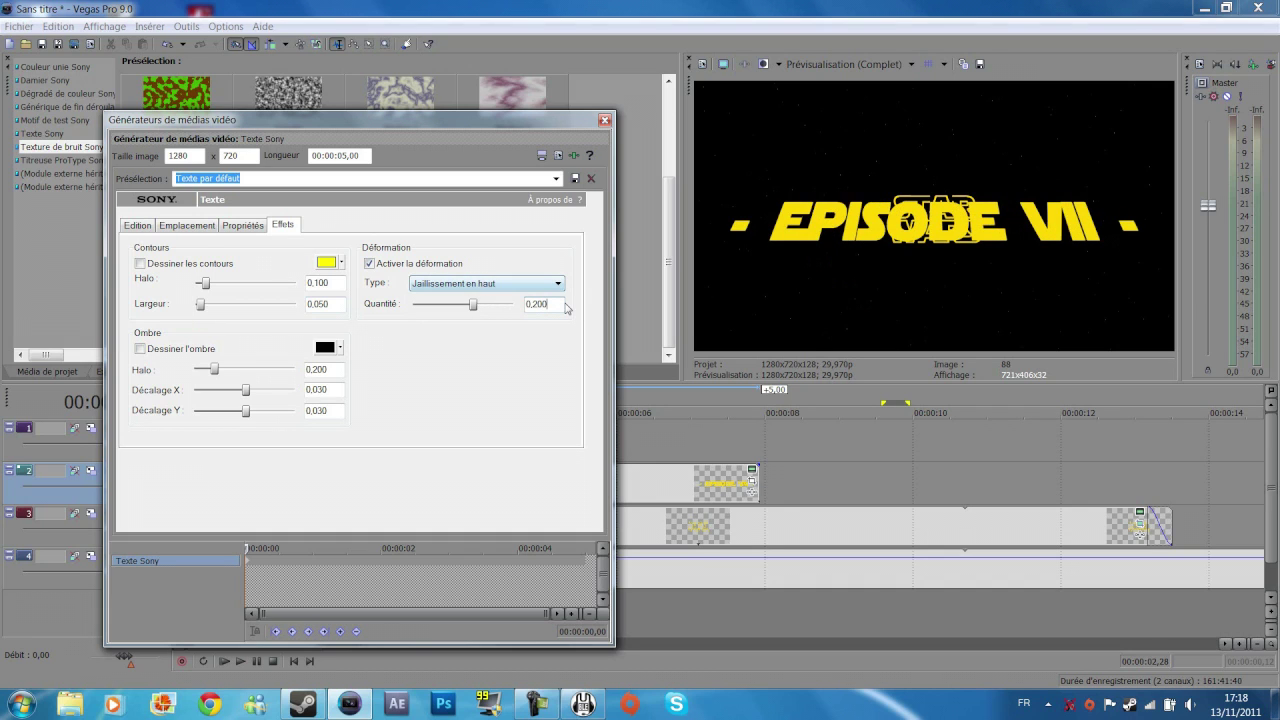
# Step: Fine-tune the deformation quantity to 0.220 and close the text generator window
pyautogui.write('20')
pyautogui.press('Return')
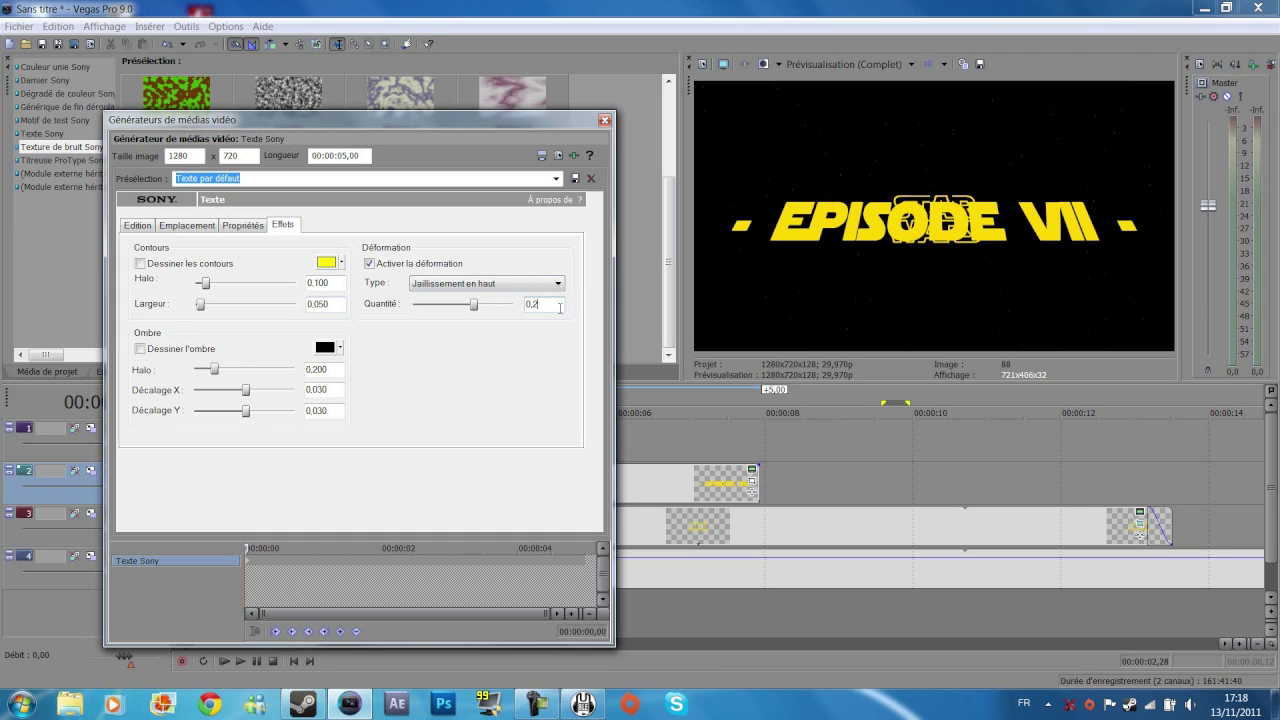
pyautogui.press('Return')
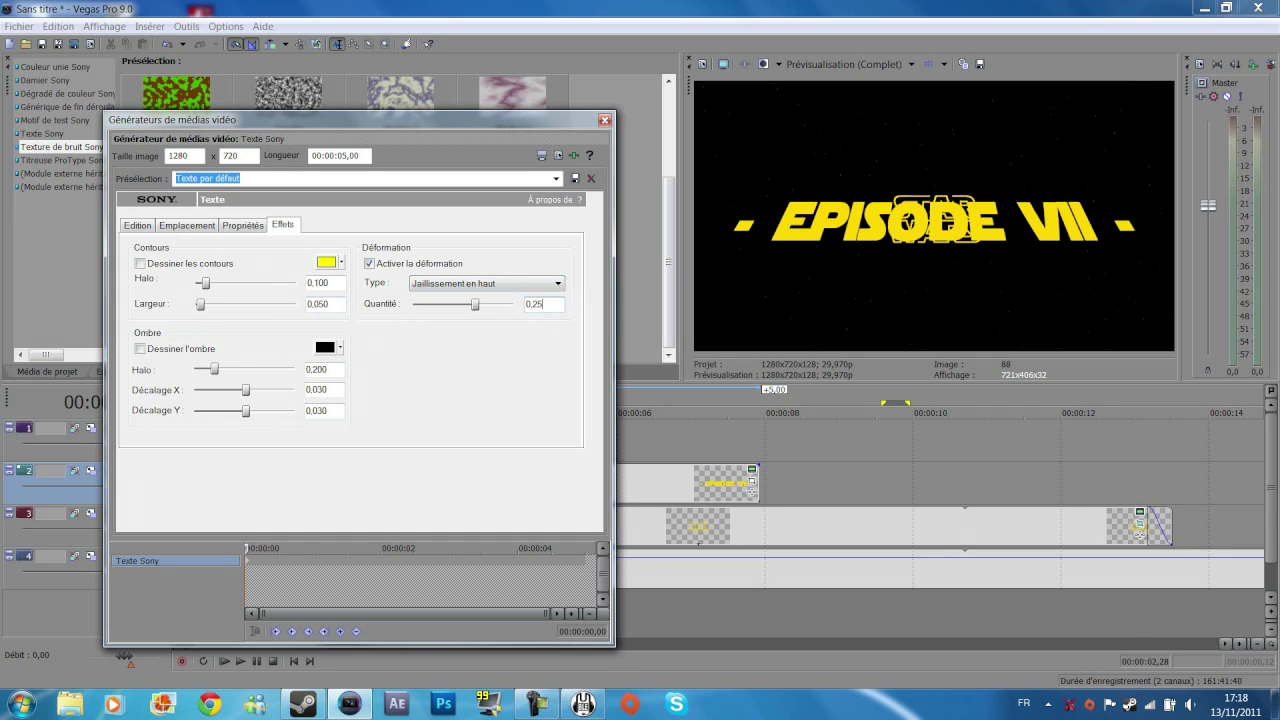
pyautogui.write('20')
pyautogui.press('Return')
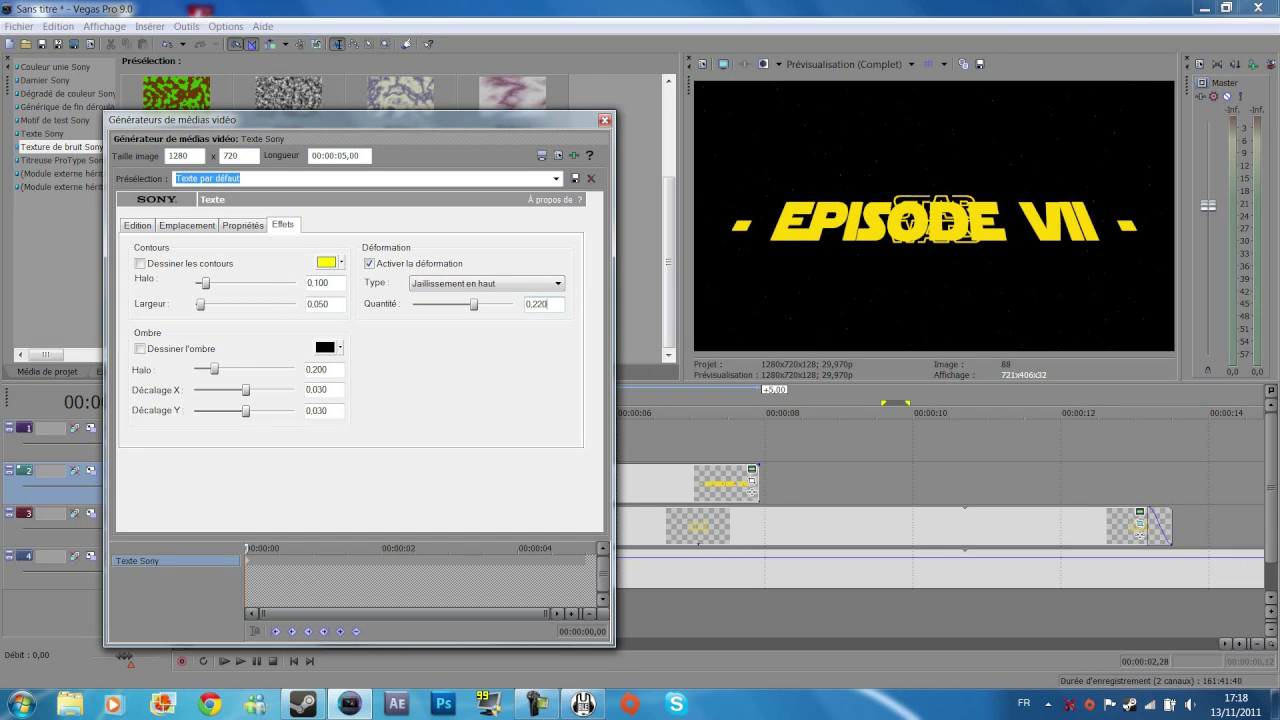
pyautogui.click(604, 120)
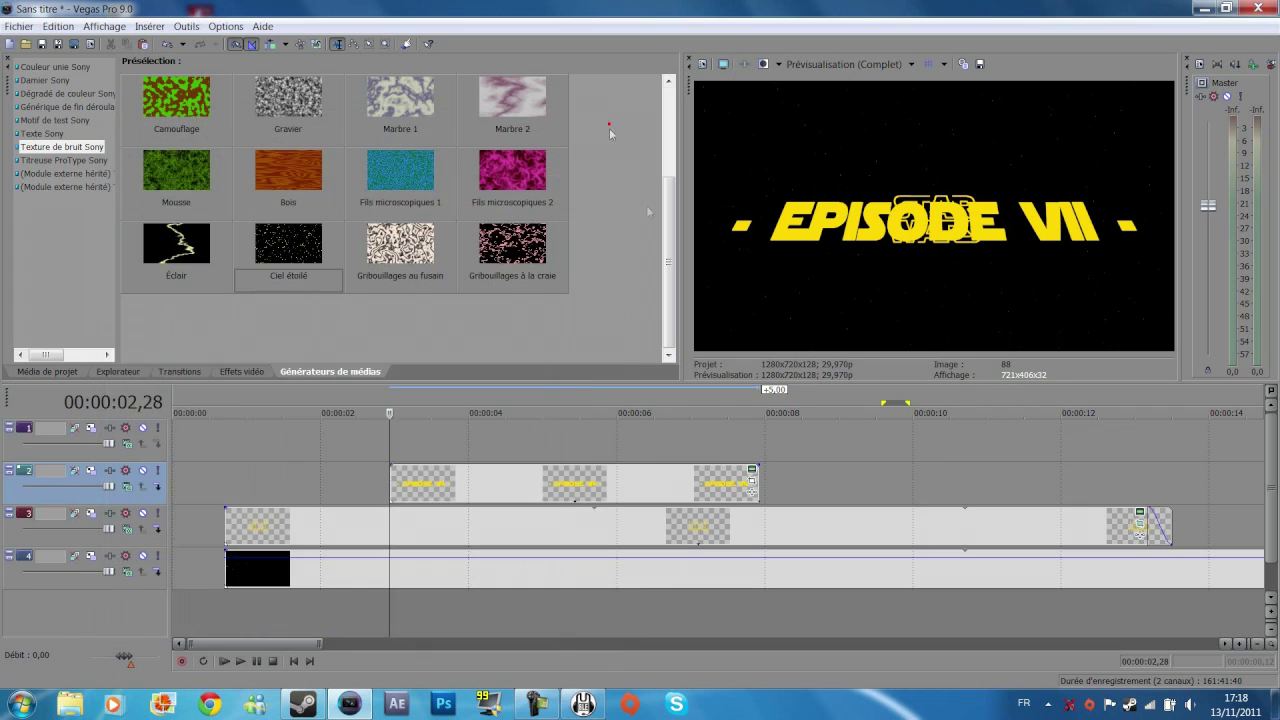
# Step: Extend the end of the episode text event on track 2 until it lasts about 45 seconds
pyautogui.click(711, 445)
pyautogui.scroll(-8, 711, 445)
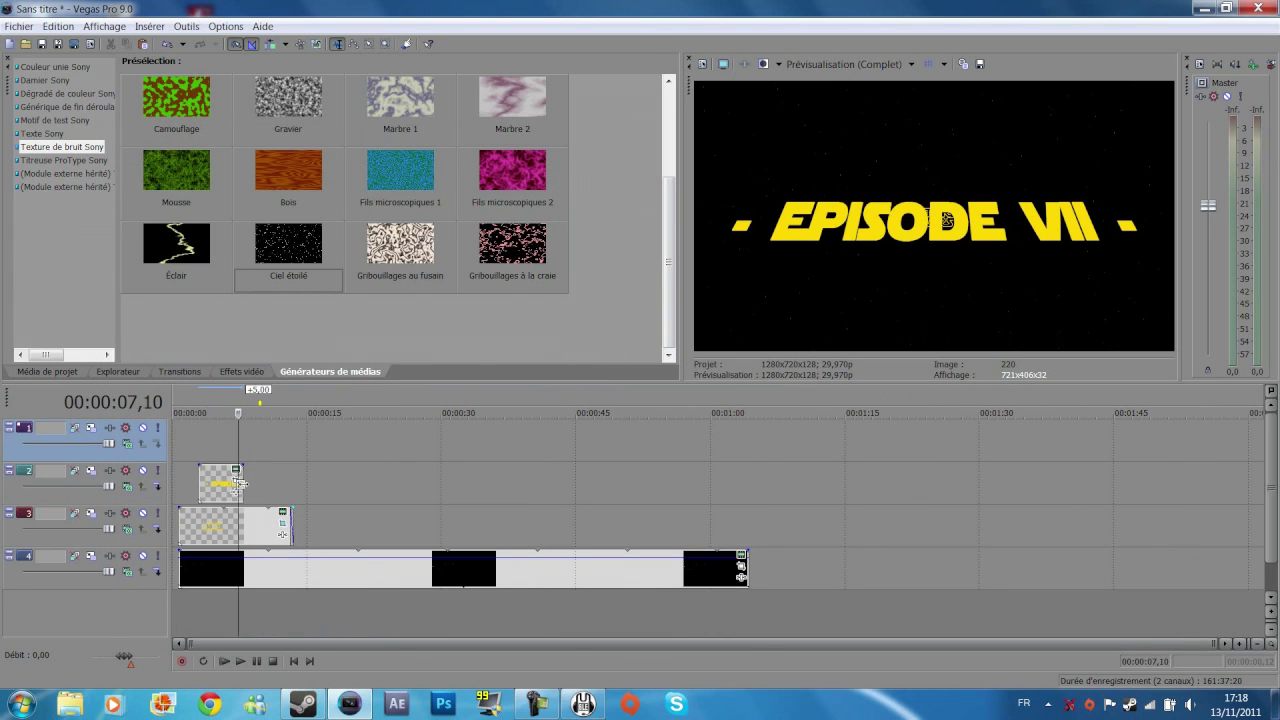
pyautogui.moveTo(240, 484); pyautogui.dragTo(600, 482)
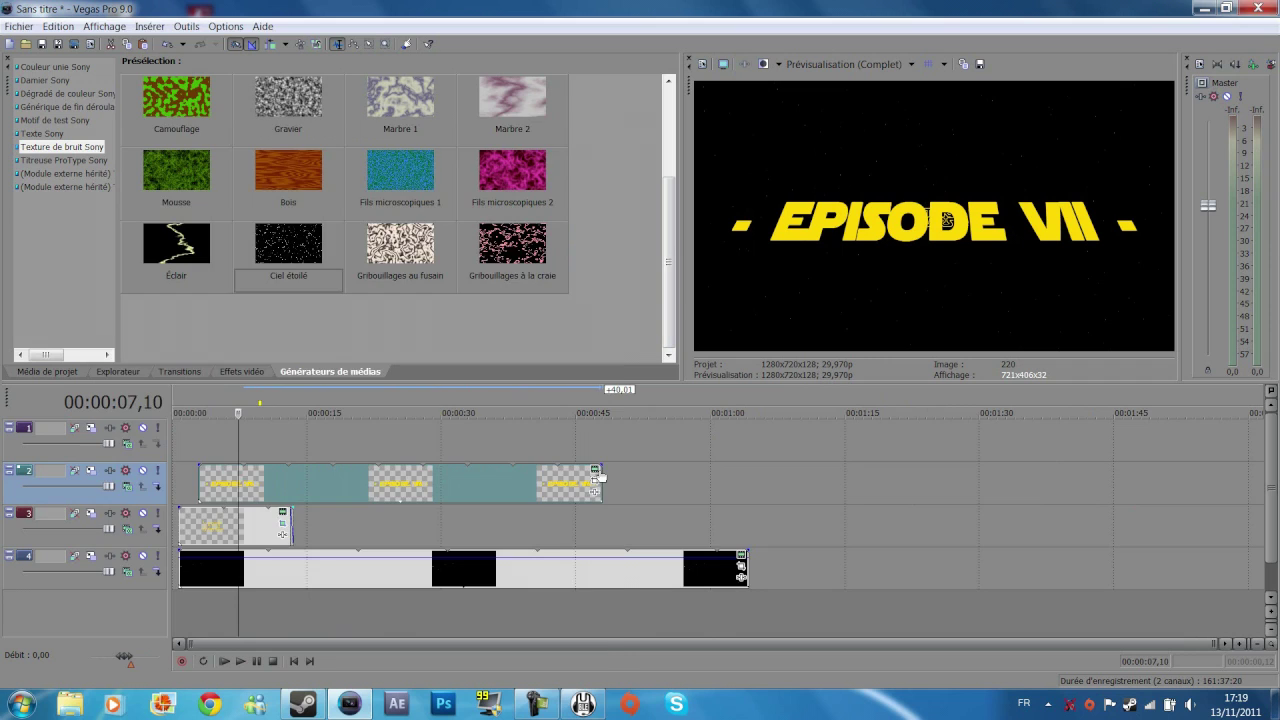
pyautogui.click(595, 469)
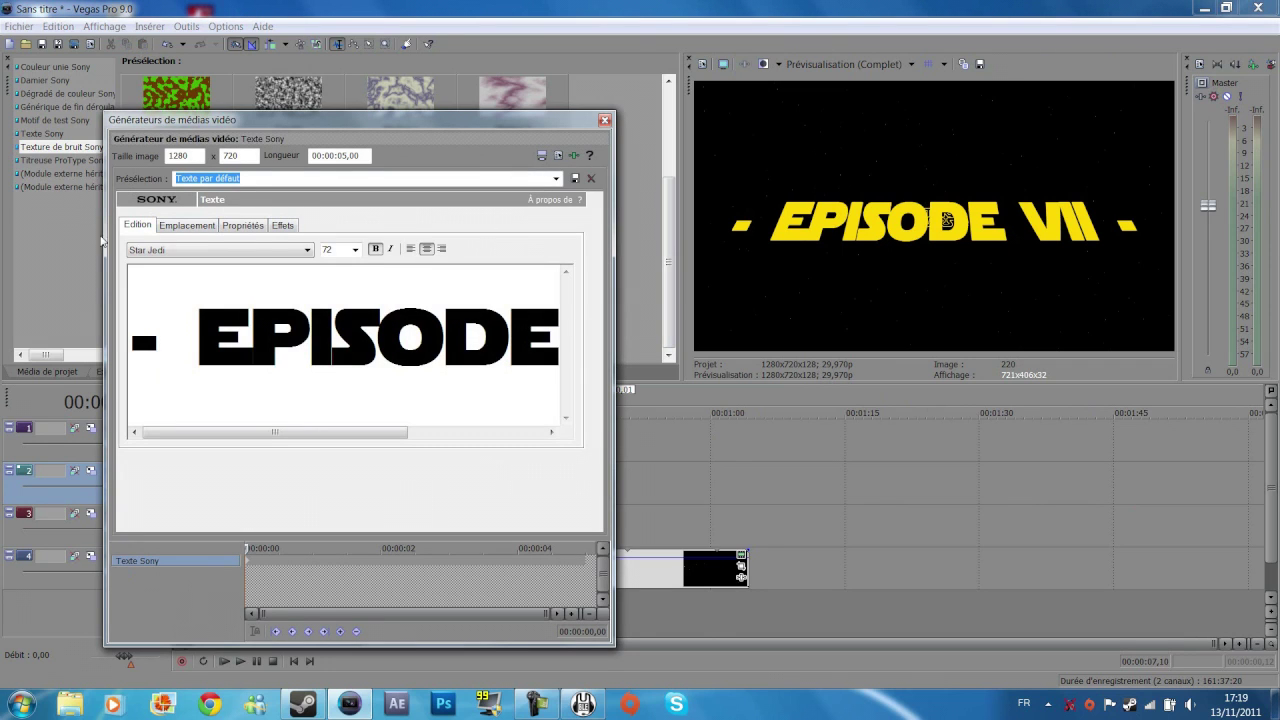
pyautogui.click(243, 225)
pyautogui.click(137, 225)
pyautogui.click(605, 120)
pyautogui.click(602, 478)
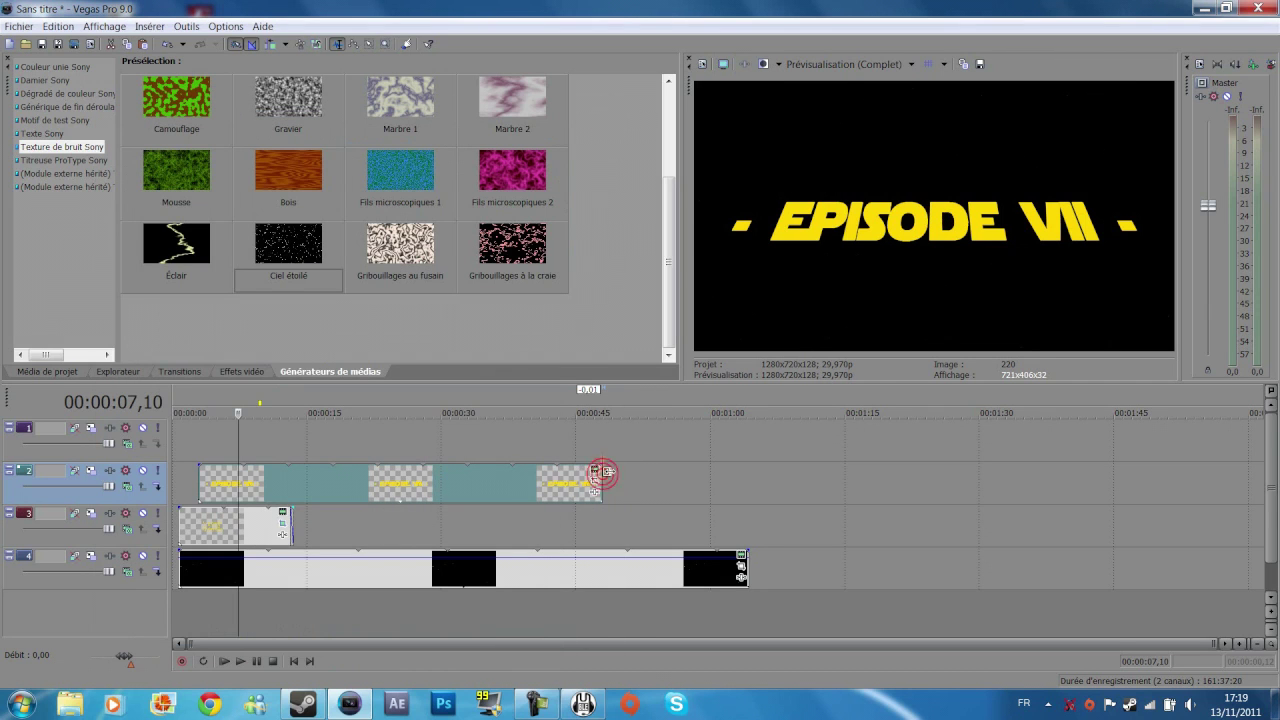
# Step: In the episode event's pan/crop, move the starting frame above the text, to a centre Y of about -98.9
pyautogui.click(226, 435)
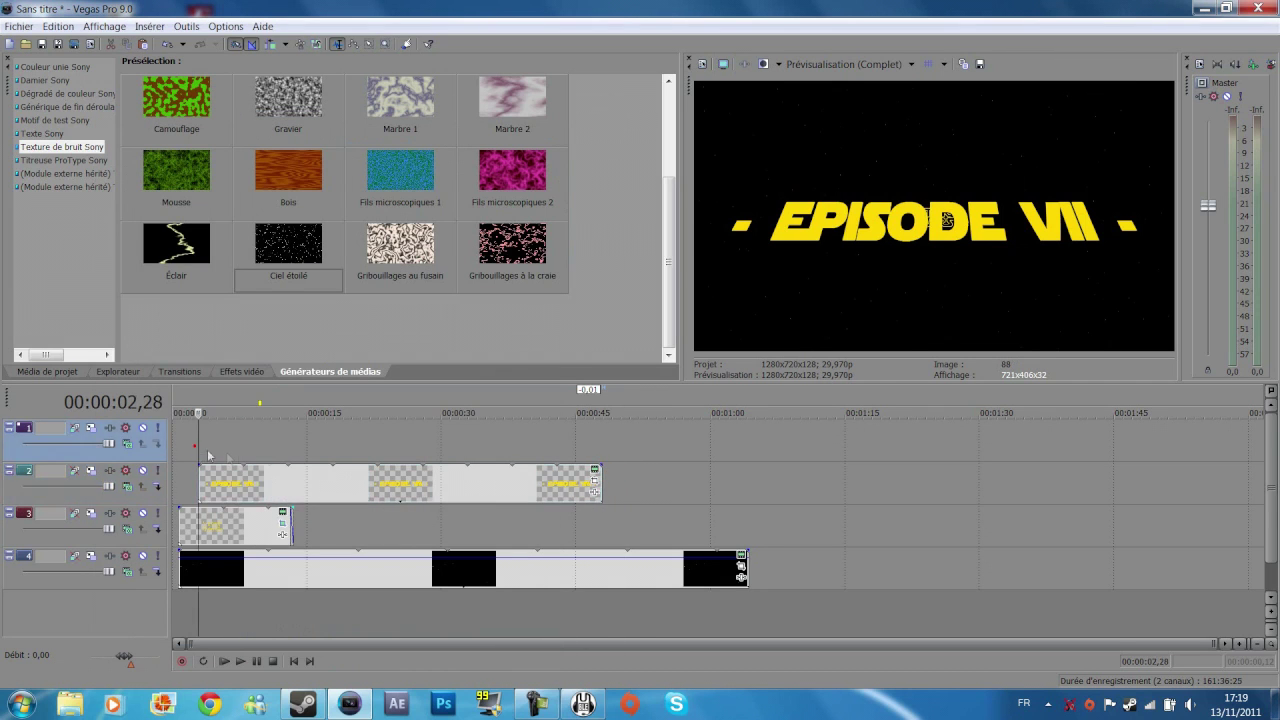
pyautogui.click(595, 482)
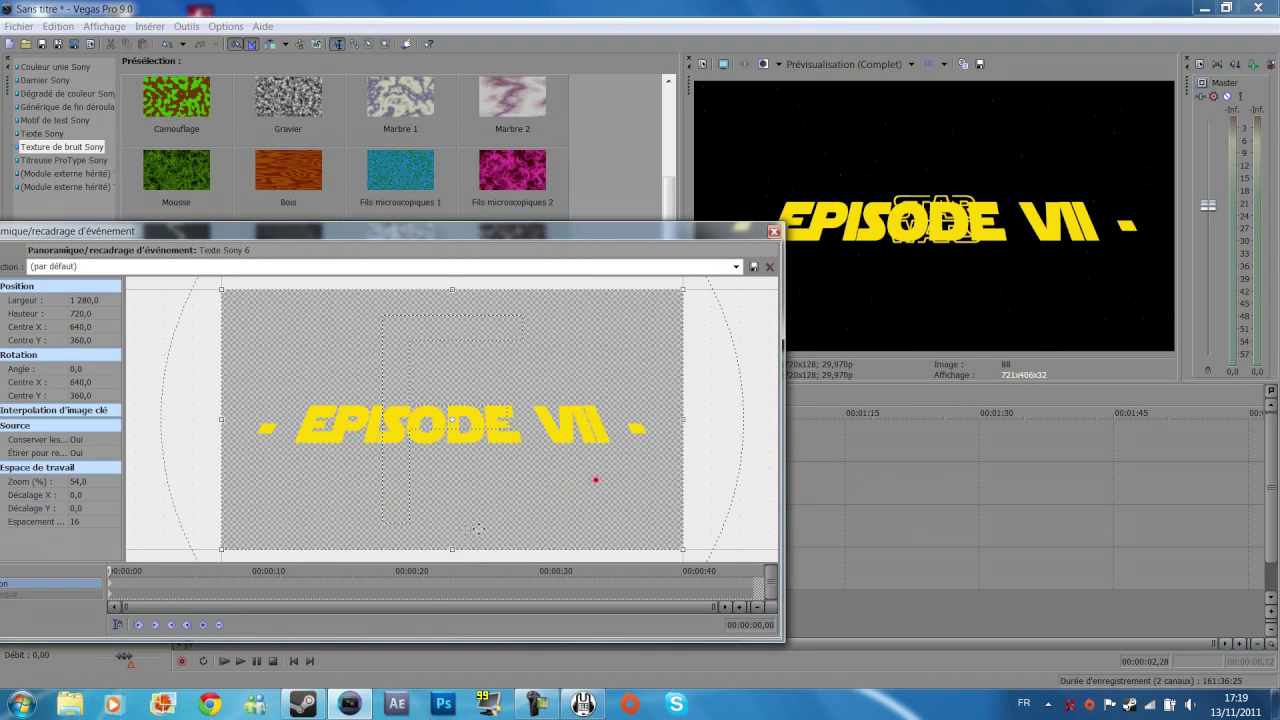
pyautogui.moveTo(455, 505); pyautogui.dragTo(453, 364)
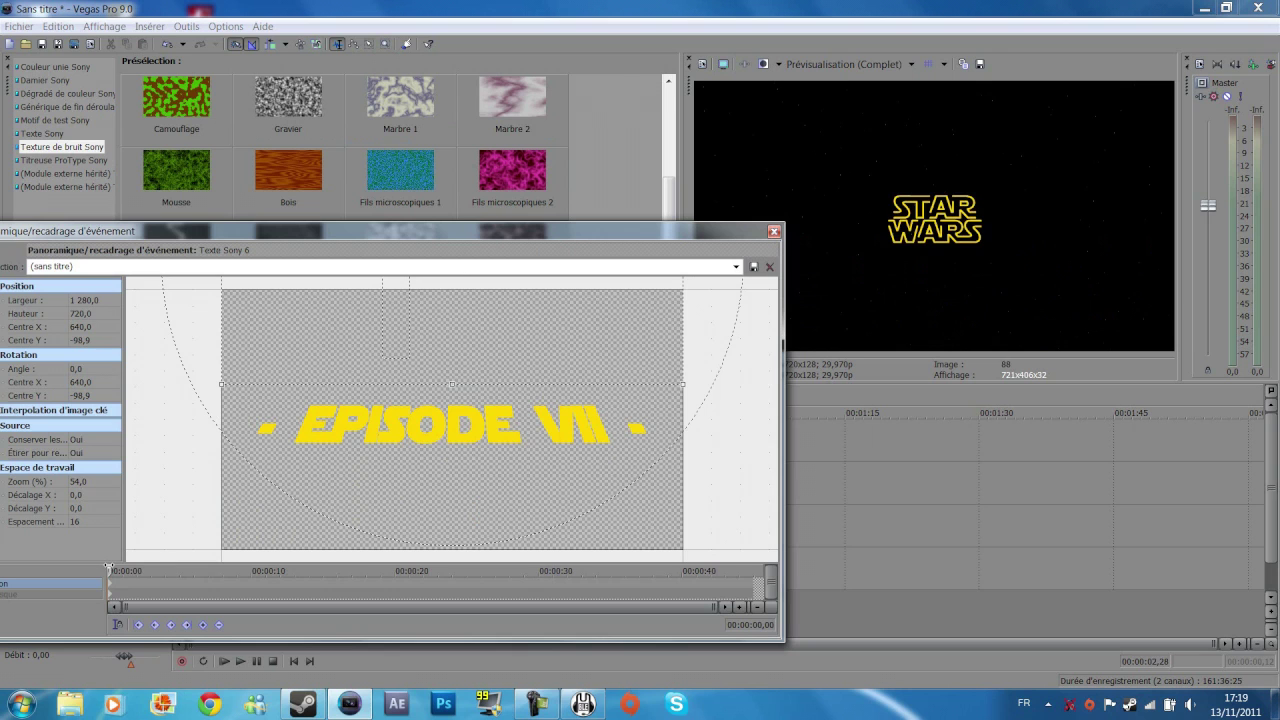
# Step: At 00:00:45,00 in the pan/crop, move the frame below the text and enlarge it to about 2088 × 1175, centred near 650, 1042
pyautogui.moveTo(109, 568); pyautogui.dragTo(566, 572)
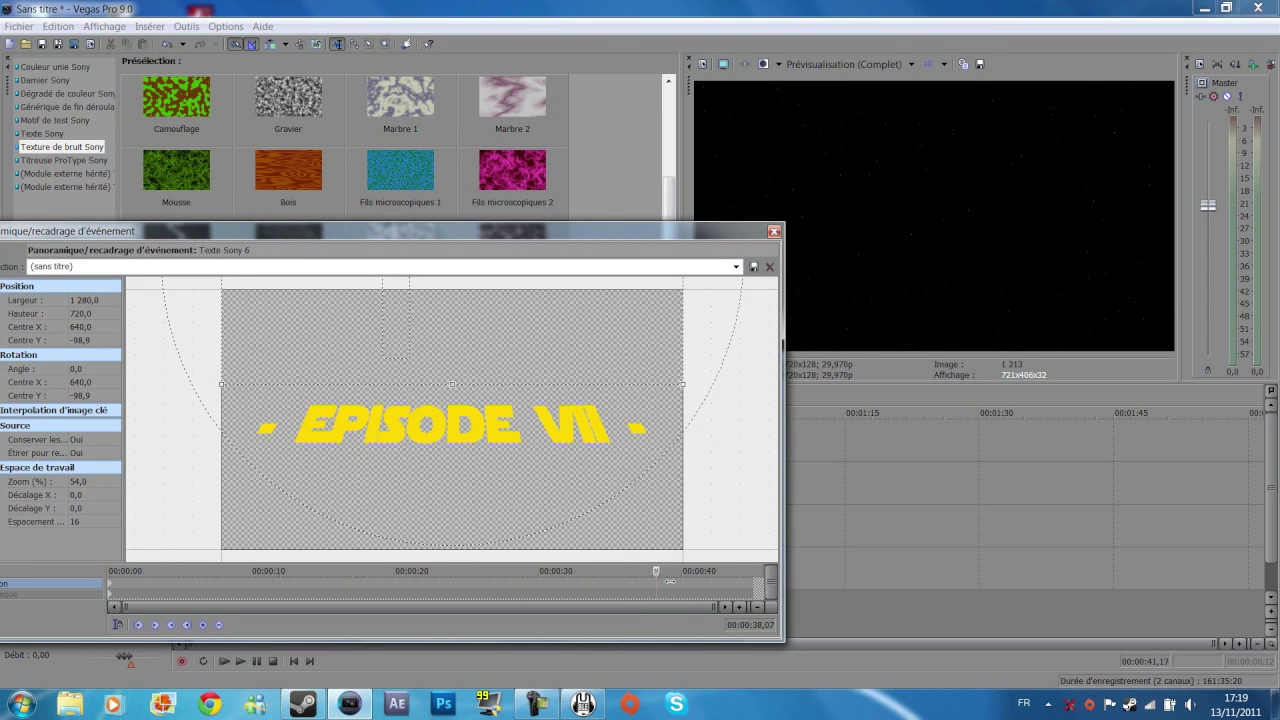
pyautogui.moveTo(530, 351); pyautogui.dragTo(478, 479)
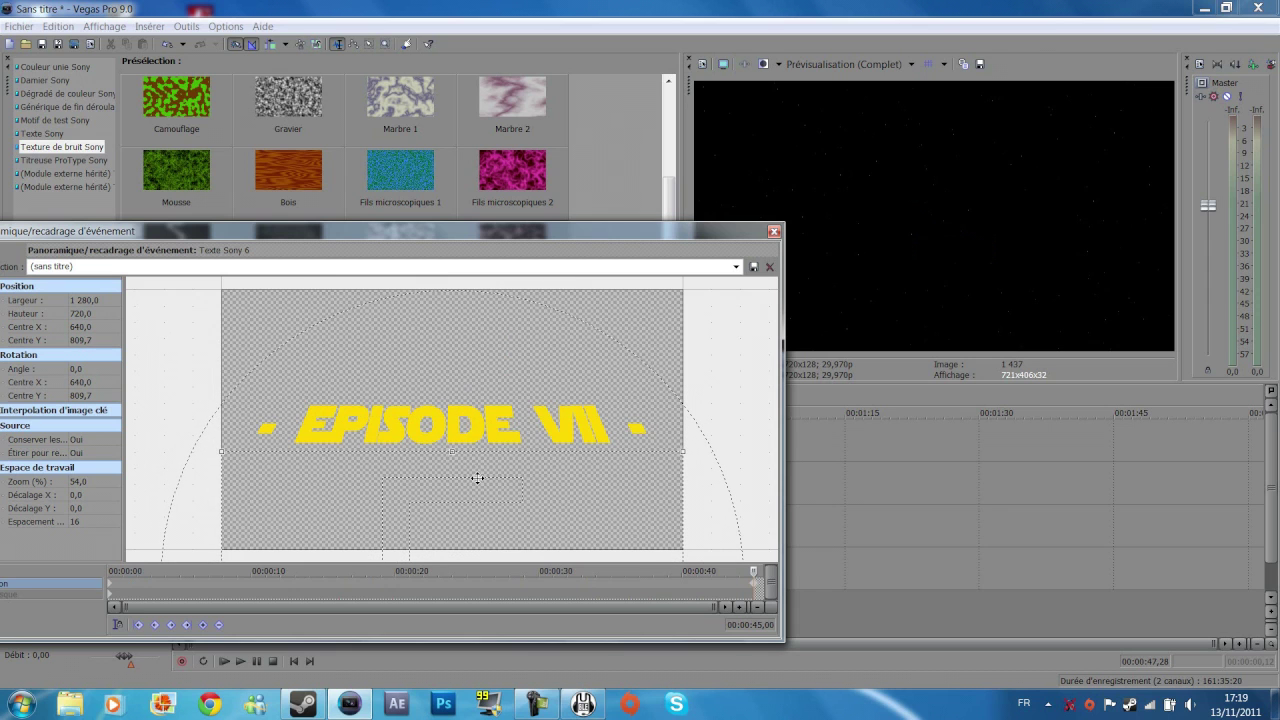
pyautogui.scroll(-2, 552, 466)
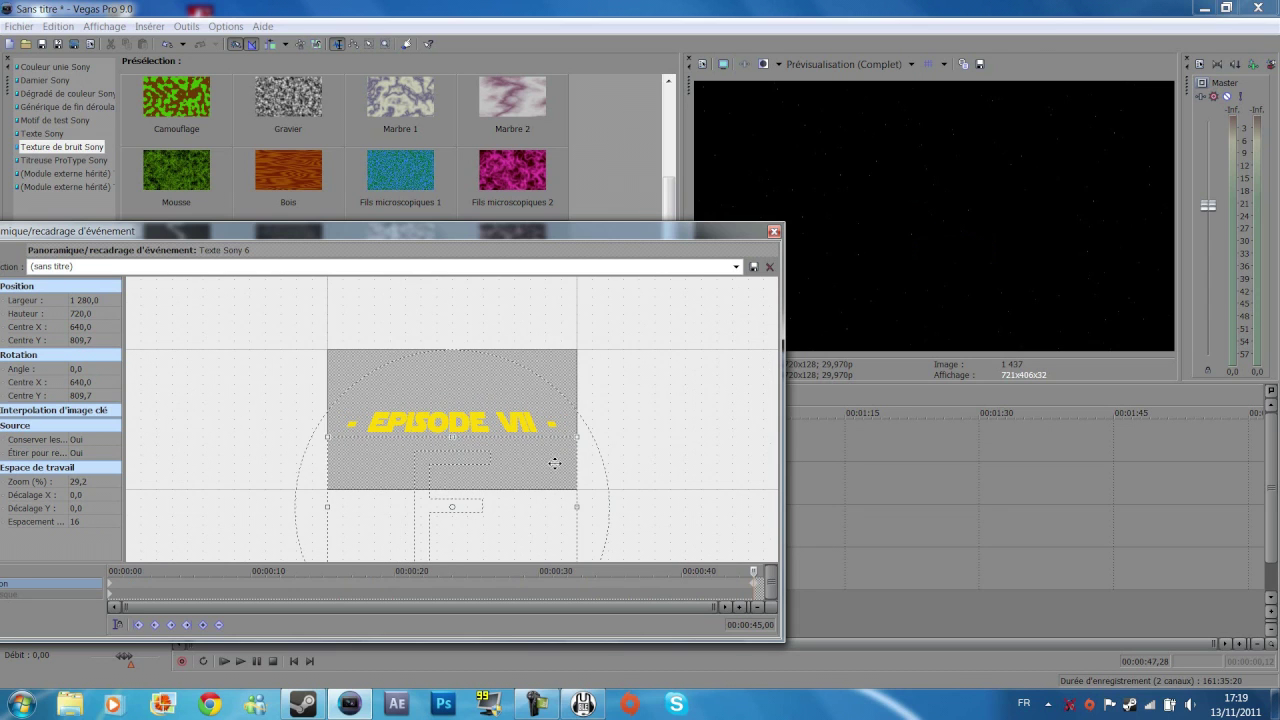
pyautogui.moveTo(572, 465); pyautogui.dragTo(649, 461)
pyautogui.moveTo(363, 430); pyautogui.dragTo(366, 477)
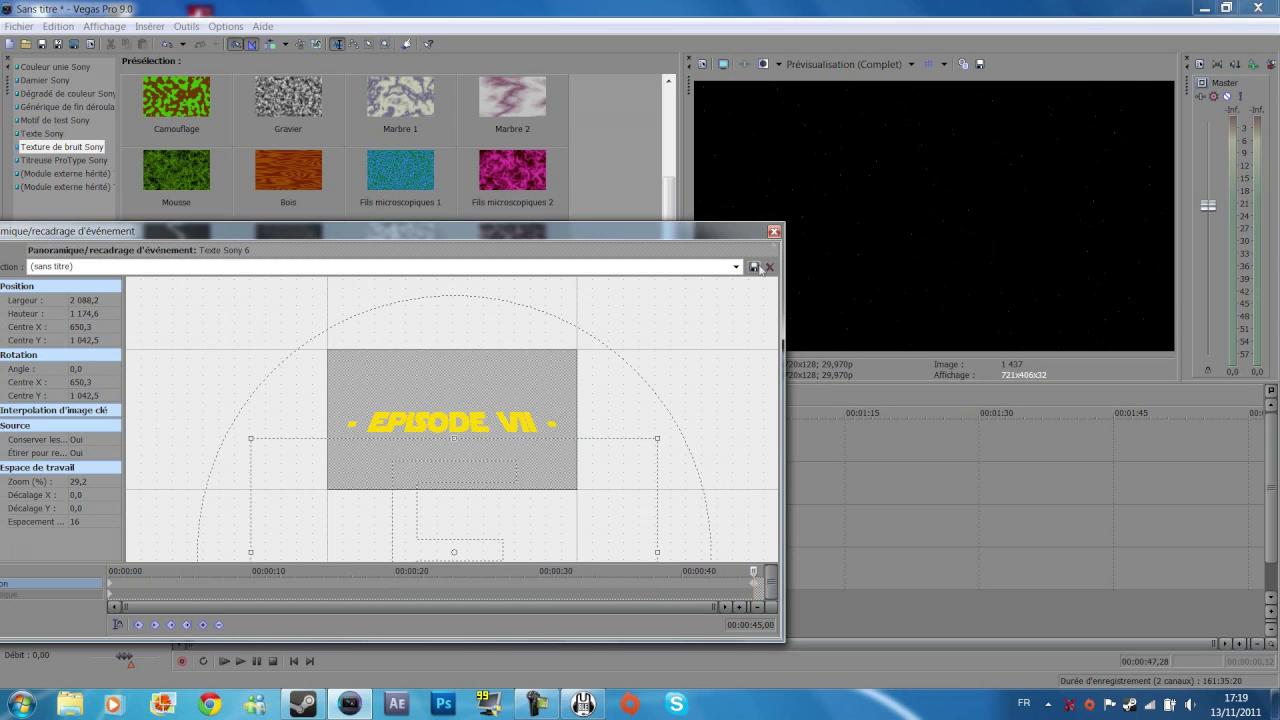
# Step: Close the pan/crop window, then play and scrub through the episode text's movement
pyautogui.click(773, 231)
pyautogui.click(214, 563)
pyautogui.press('space')
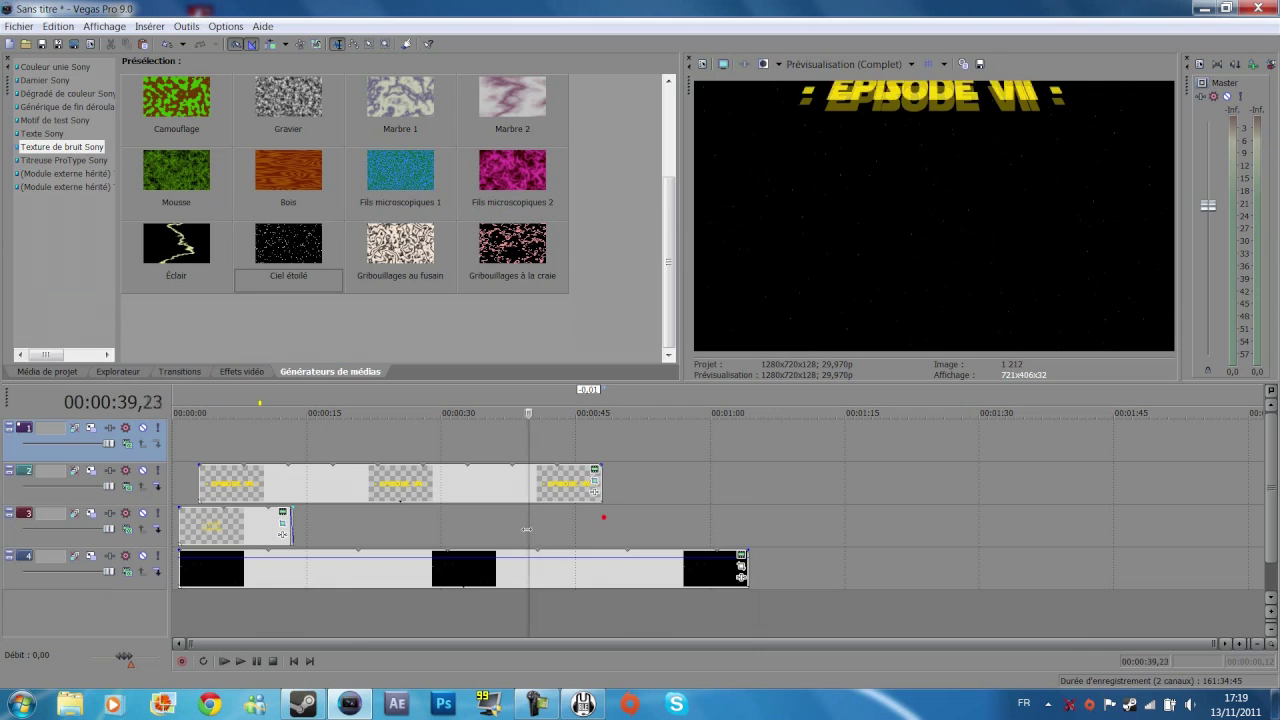
pyautogui.moveTo(228, 563); pyautogui.dragTo(466, 547)
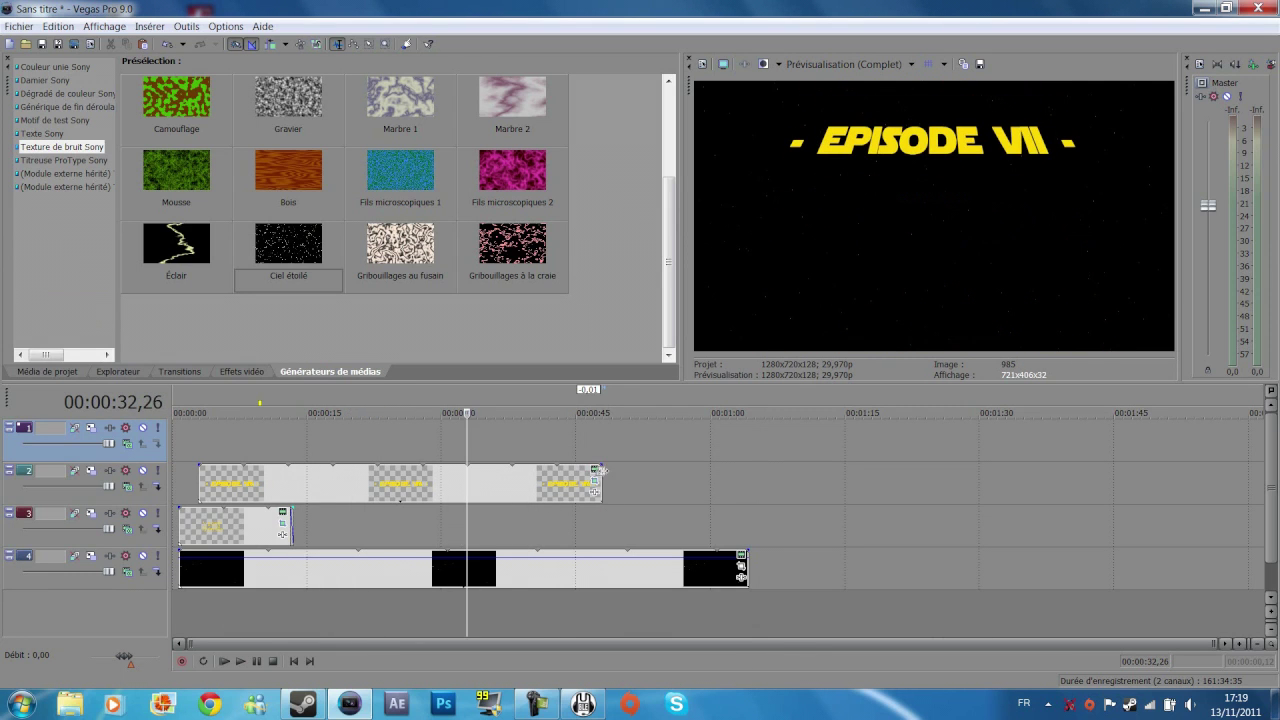
# Step: Enlarge the episode event's pan/crop frame at its last keyframe to 10240 × 5760 and check the movement around 10 seconds
pyautogui.click(595, 469)
pyautogui.click(757, 587)
pyautogui.scroll(-6, 608, 454)
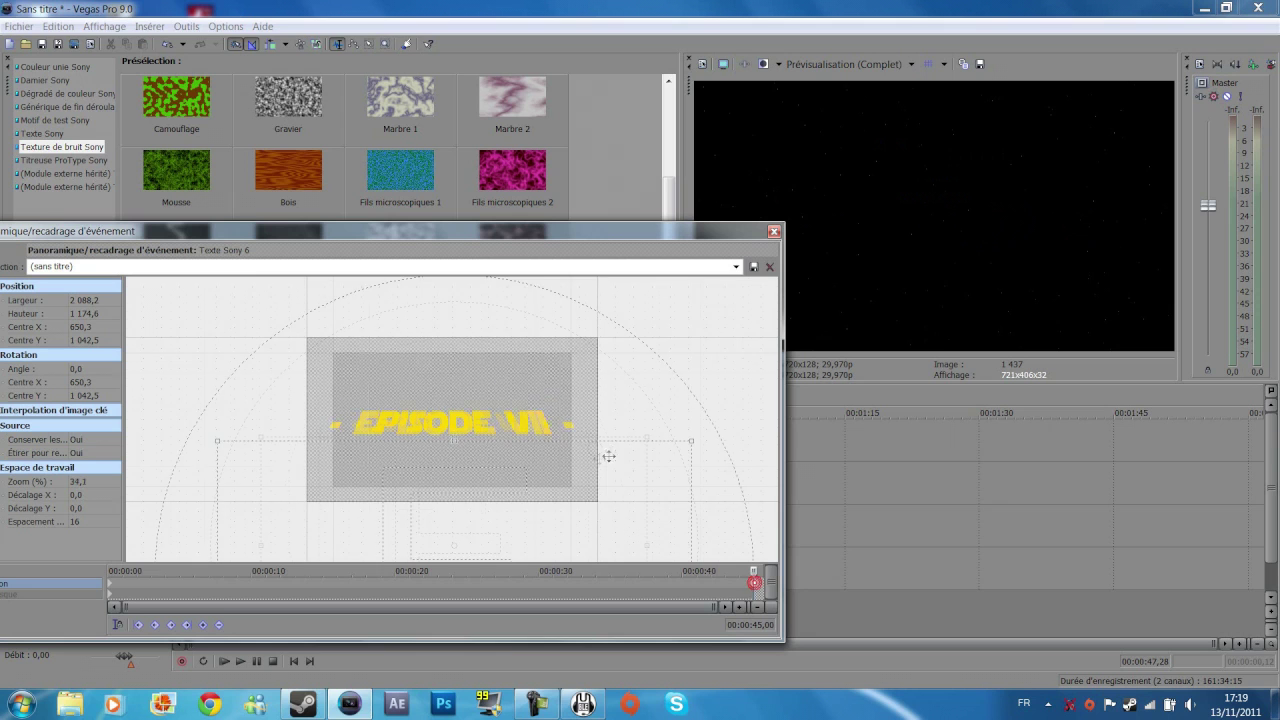
pyautogui.moveTo(539, 474); pyautogui.dragTo(1032, 461)
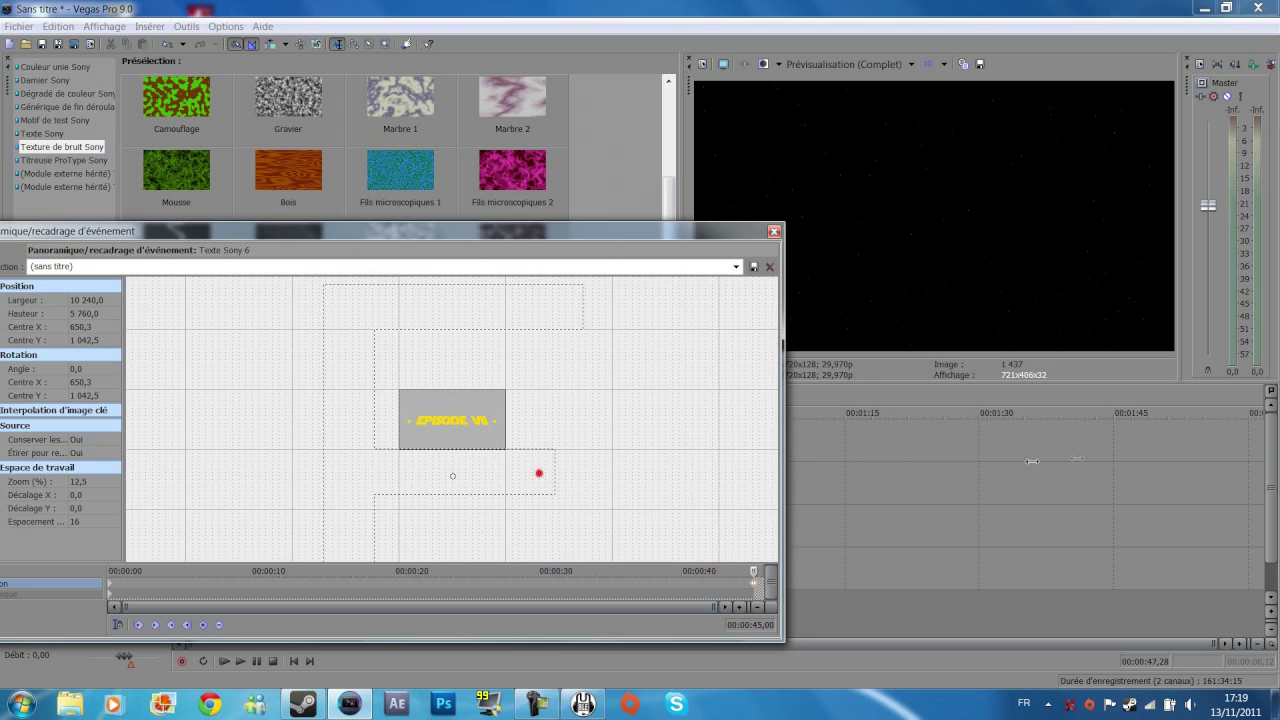
pyautogui.moveTo(754, 572); pyautogui.dragTo(252, 594)
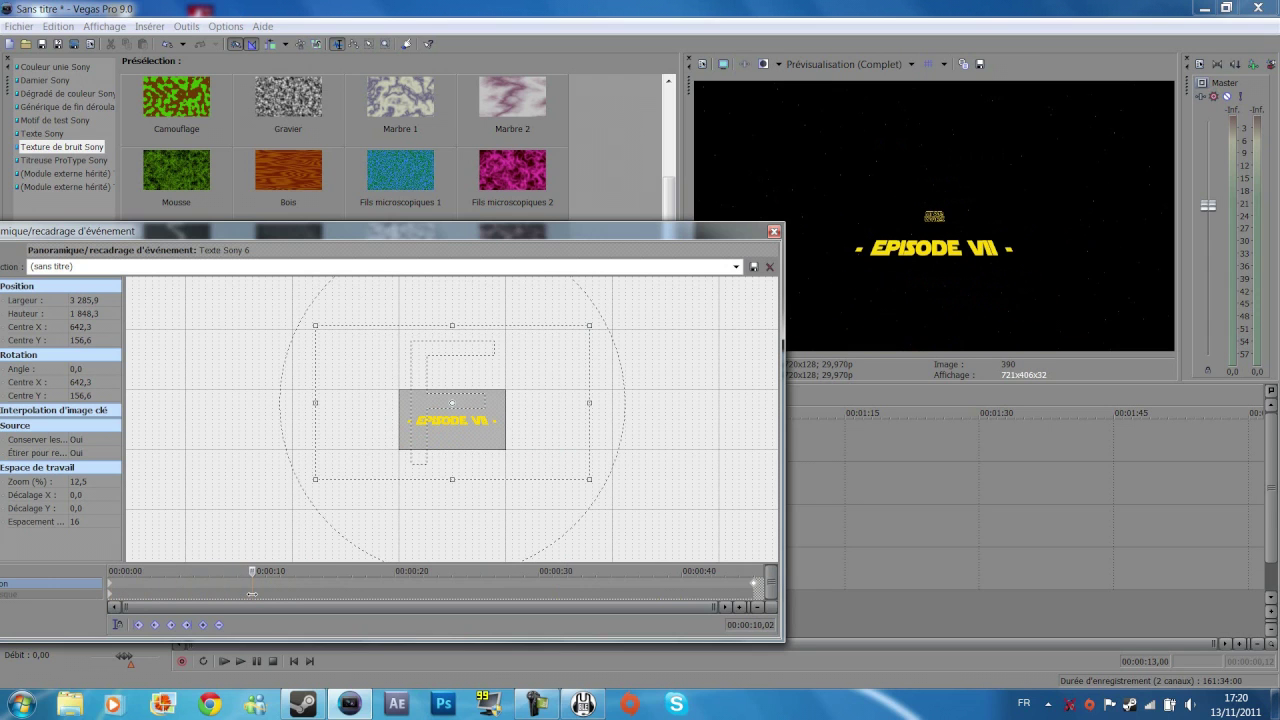
pyautogui.click(773, 233)
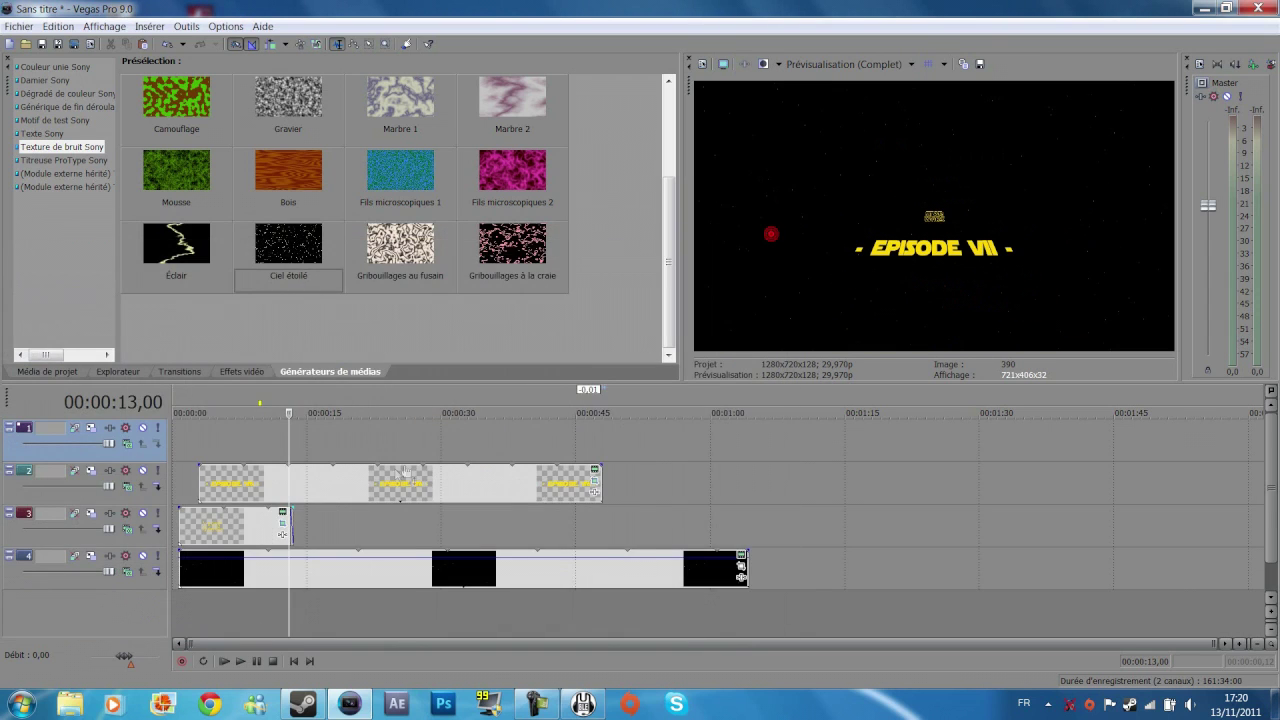
# Step: Move the episode text event up to track 1 and paste it onto track 2 at 00:00:04,27 as a copy of the source media
pyautogui.moveTo(425, 493); pyautogui.dragTo(255, 455)
pyautogui.click(241, 482)
pyautogui.click(244, 453)
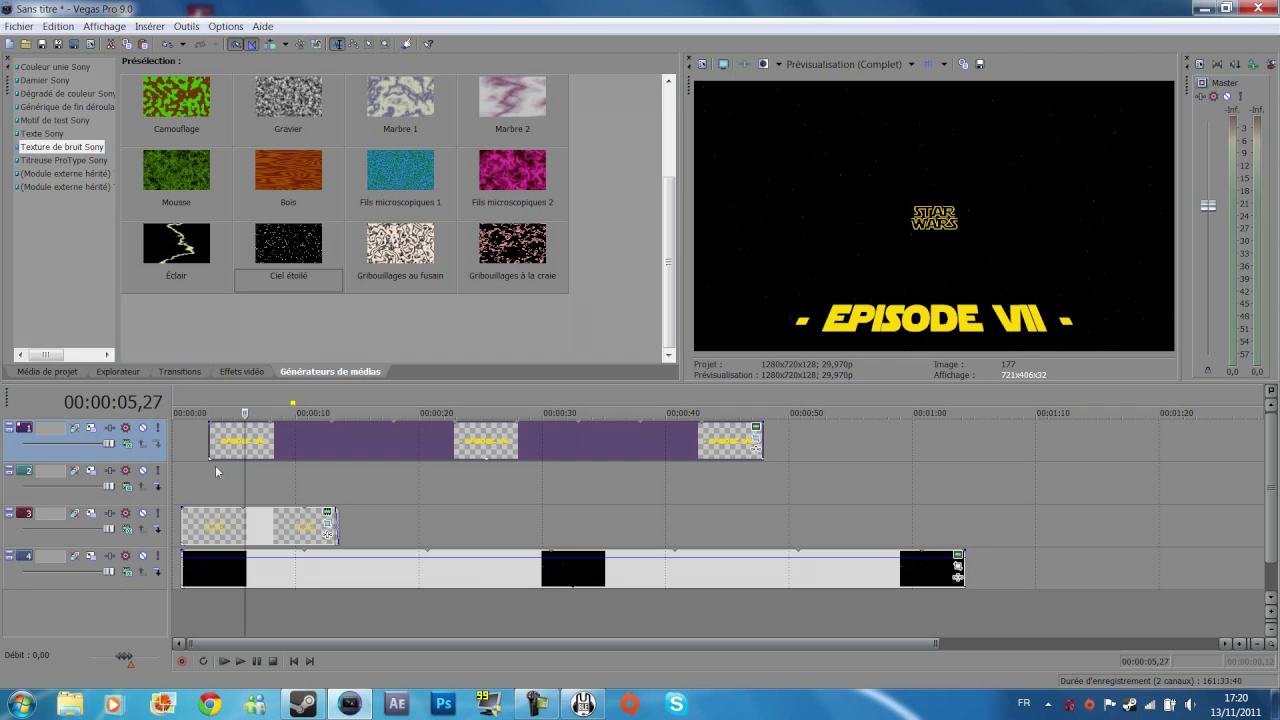
pyautogui.click(232, 473)
pyautogui.hotkey('ctrl', 'v')
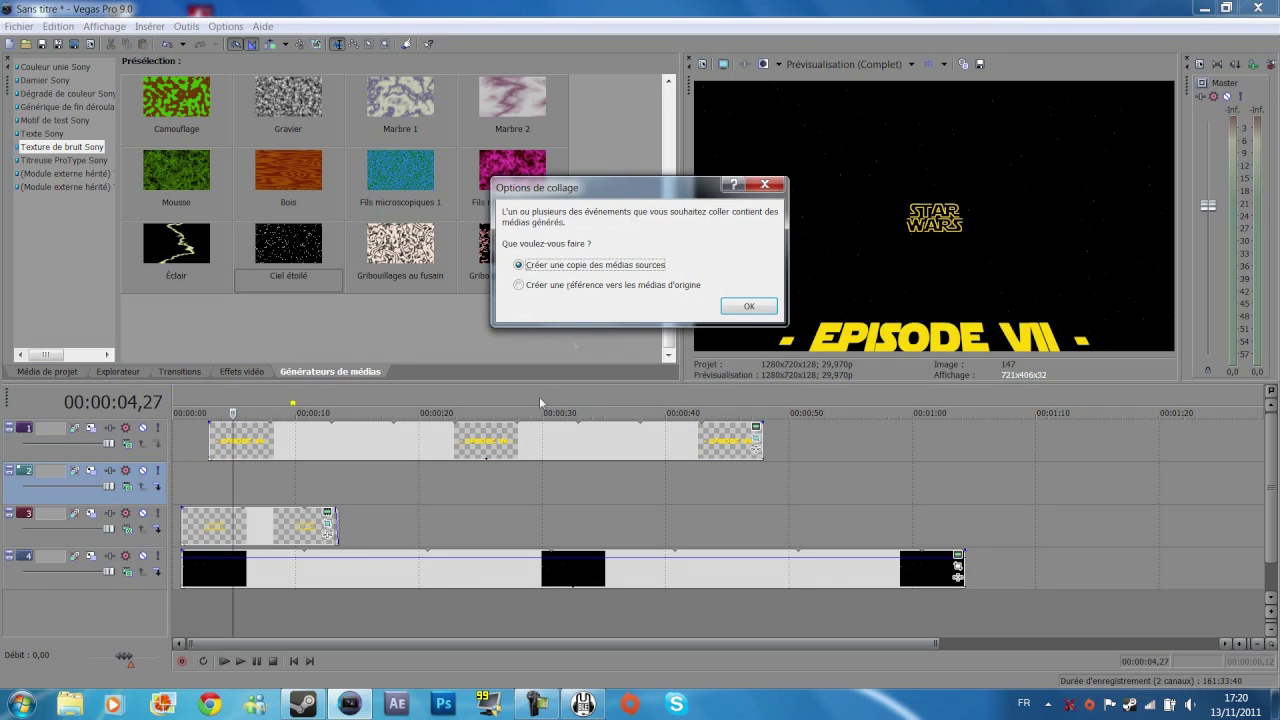
pyautogui.click(748, 306)
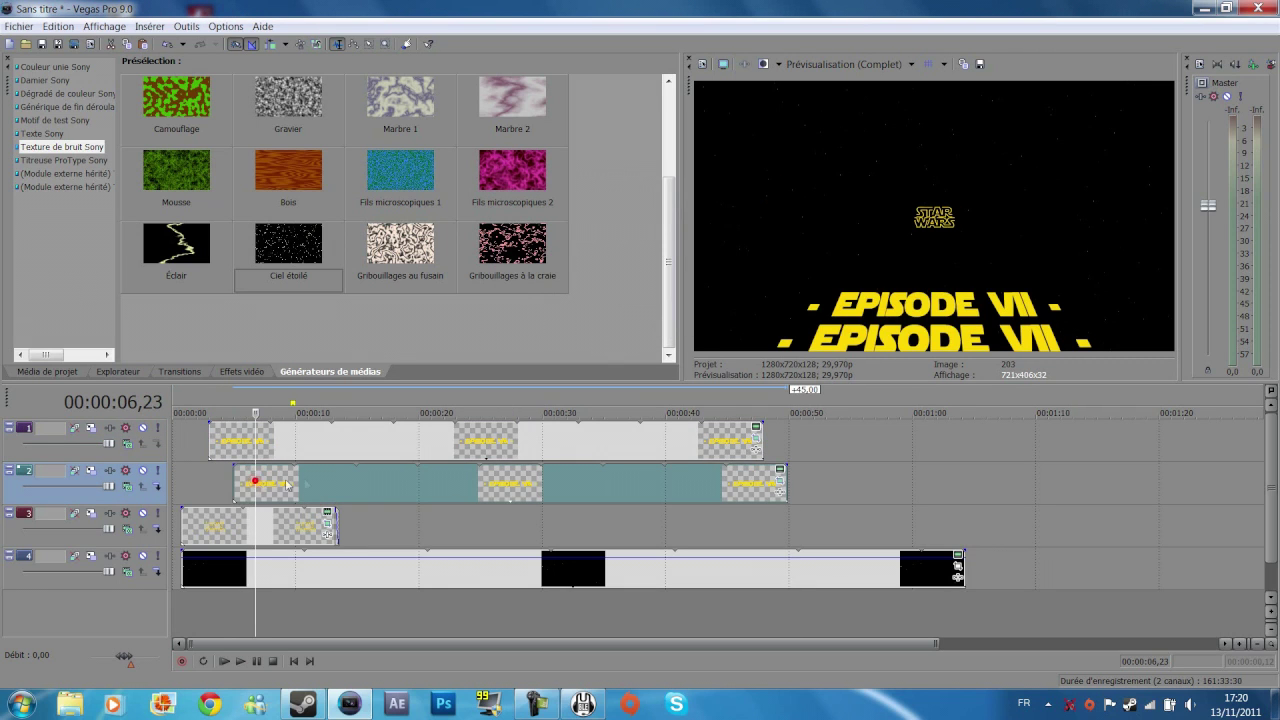
# Step: Replace the text of the copied event on track 2 with "LA CONQUÈTE DU TUTORIAL-MAKER"
pyautogui.click(780, 469)
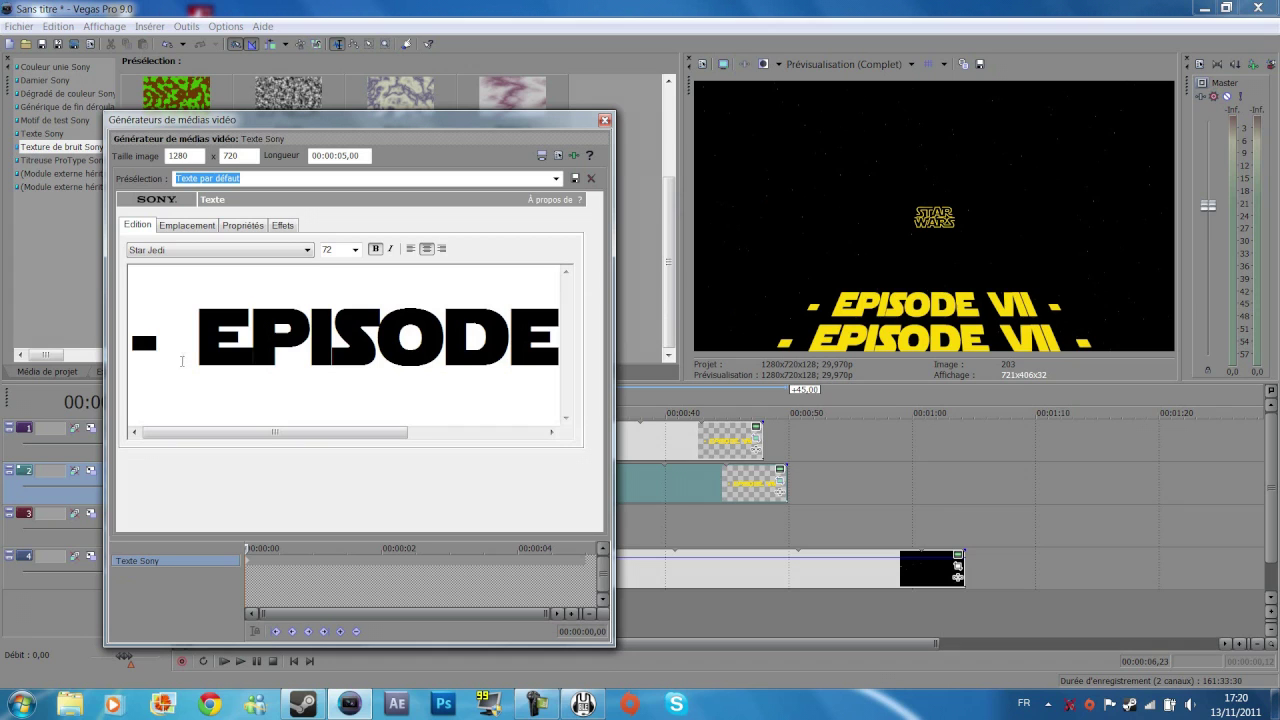
pyautogui.press('BackSpace')
pyautogui.press('BackSpace')
pyautogui.press('BackSpace')
pyautogui.press('BackSpace')
pyautogui.press('BackSpace')
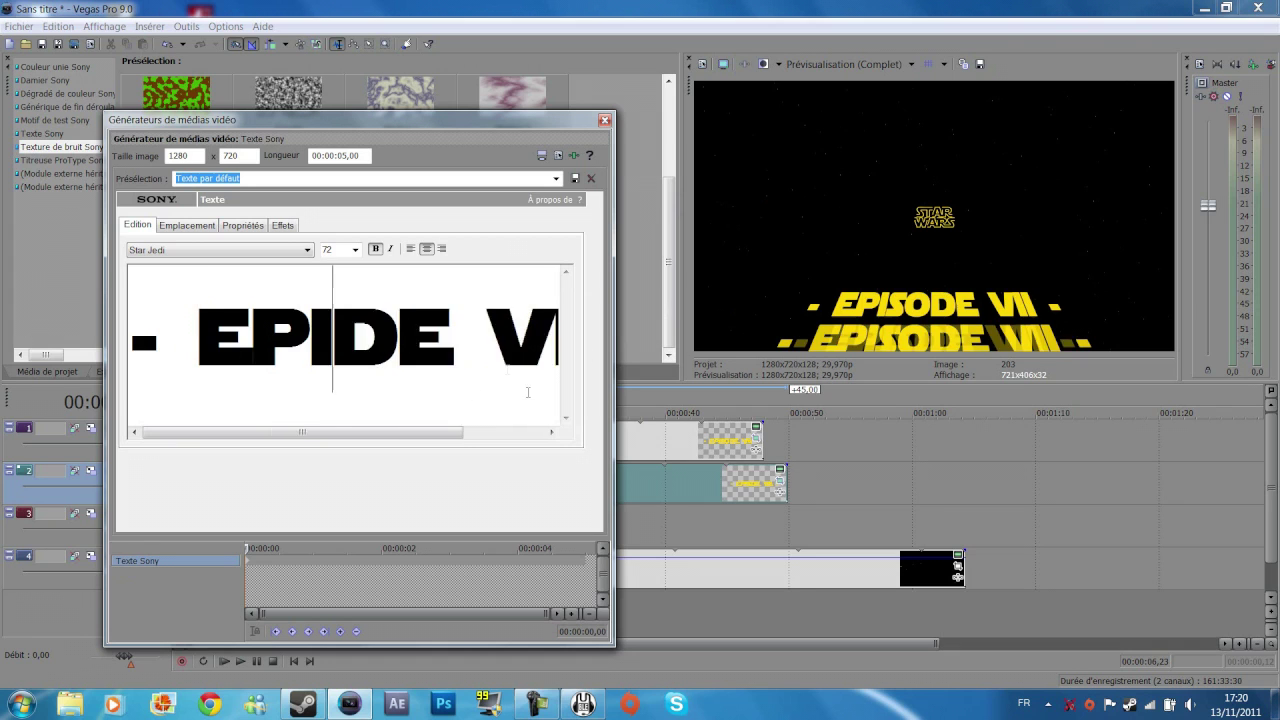
pyautogui.press('End')
pyautogui.press('BackSpace')
pyautogui.press('BackSpace')
pyautogui.press('BackSpace')
pyautogui.press('BackSpace')
pyautogui.press('BackSpace')
pyautogui.press('BackSpace')
pyautogui.press('BackSpace')
pyautogui.press('BackSpace')
pyautogui.press('BackSpace')
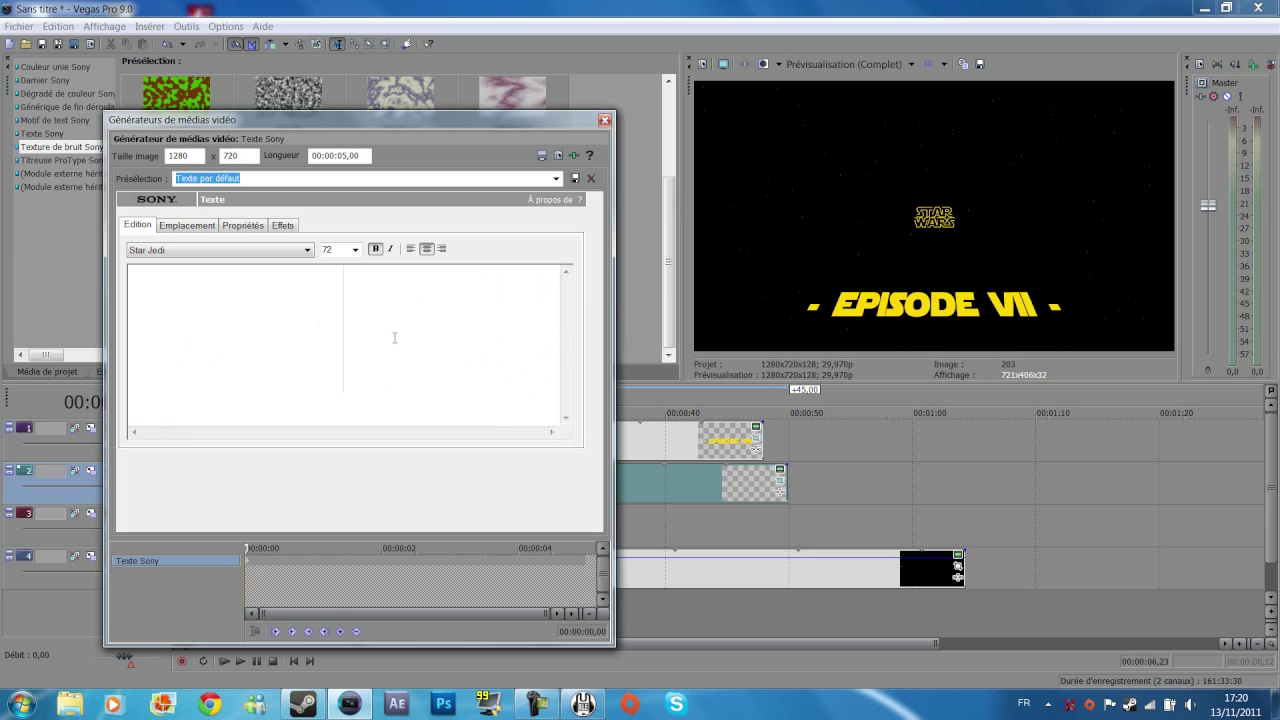
pyautogui.write('LA CON')
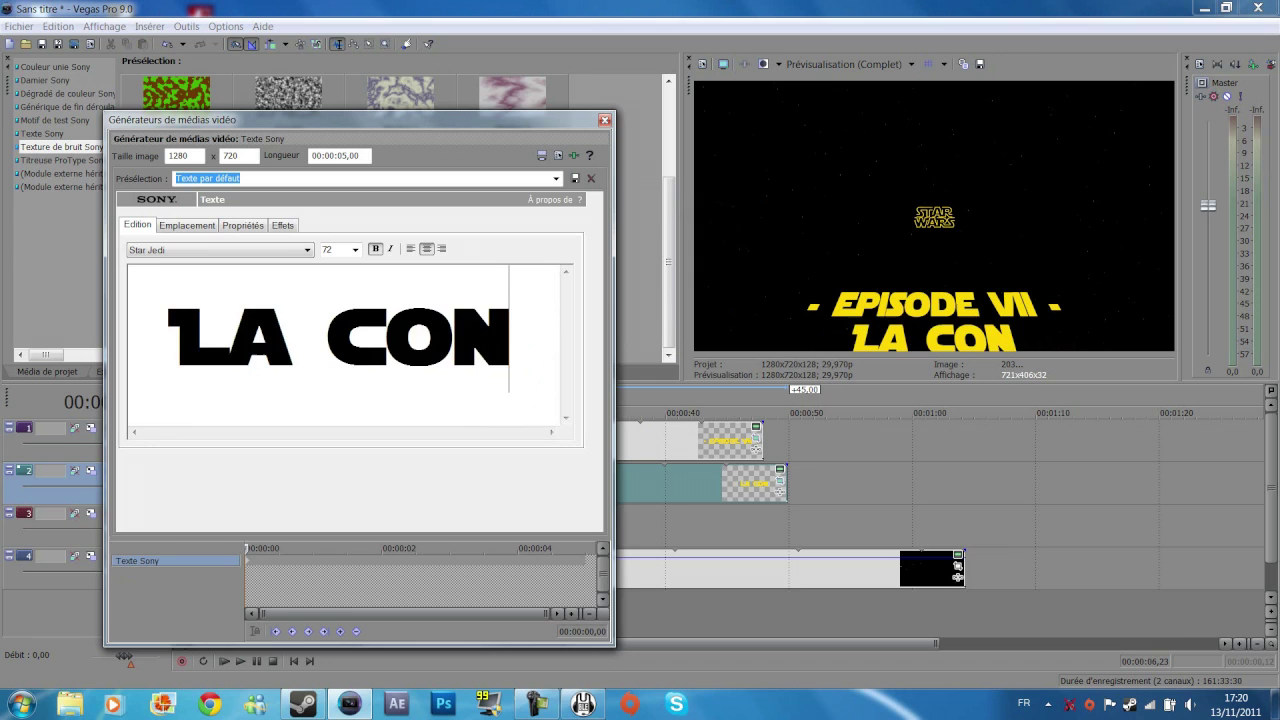
pyautogui.write('QUÈTE DU')
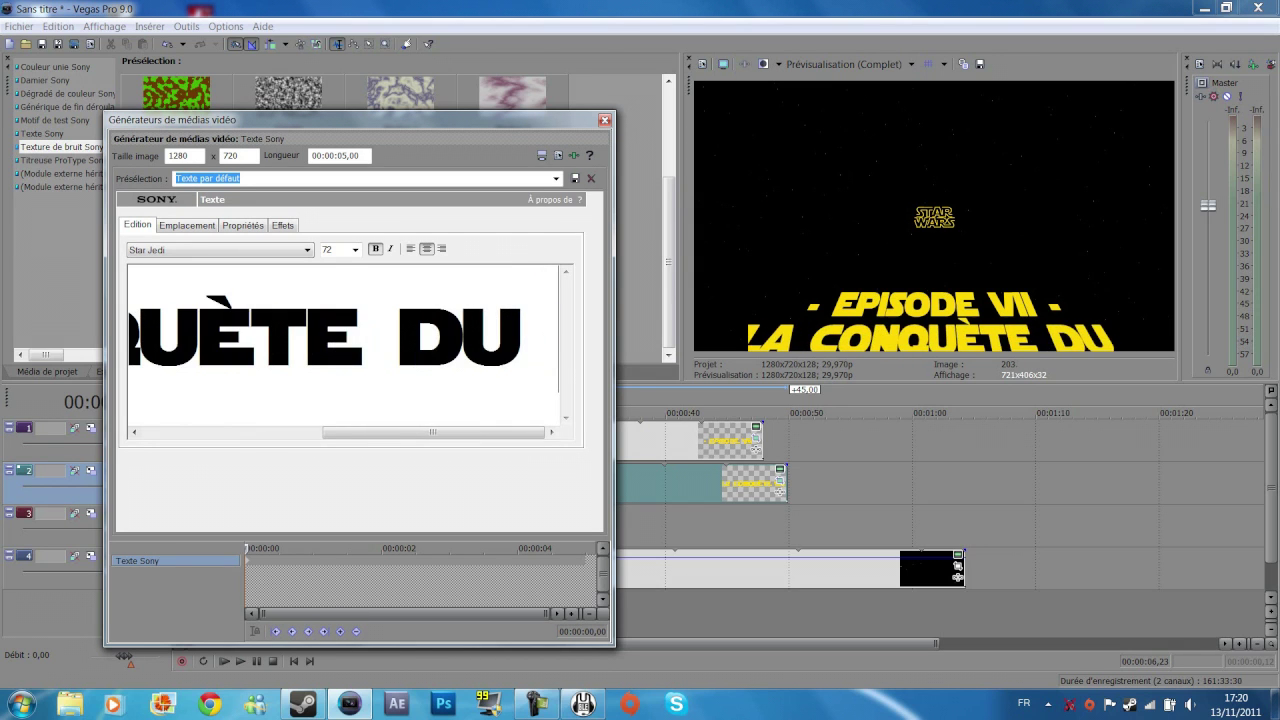
pyautogui.write(' TUTORIAL-MAKER')
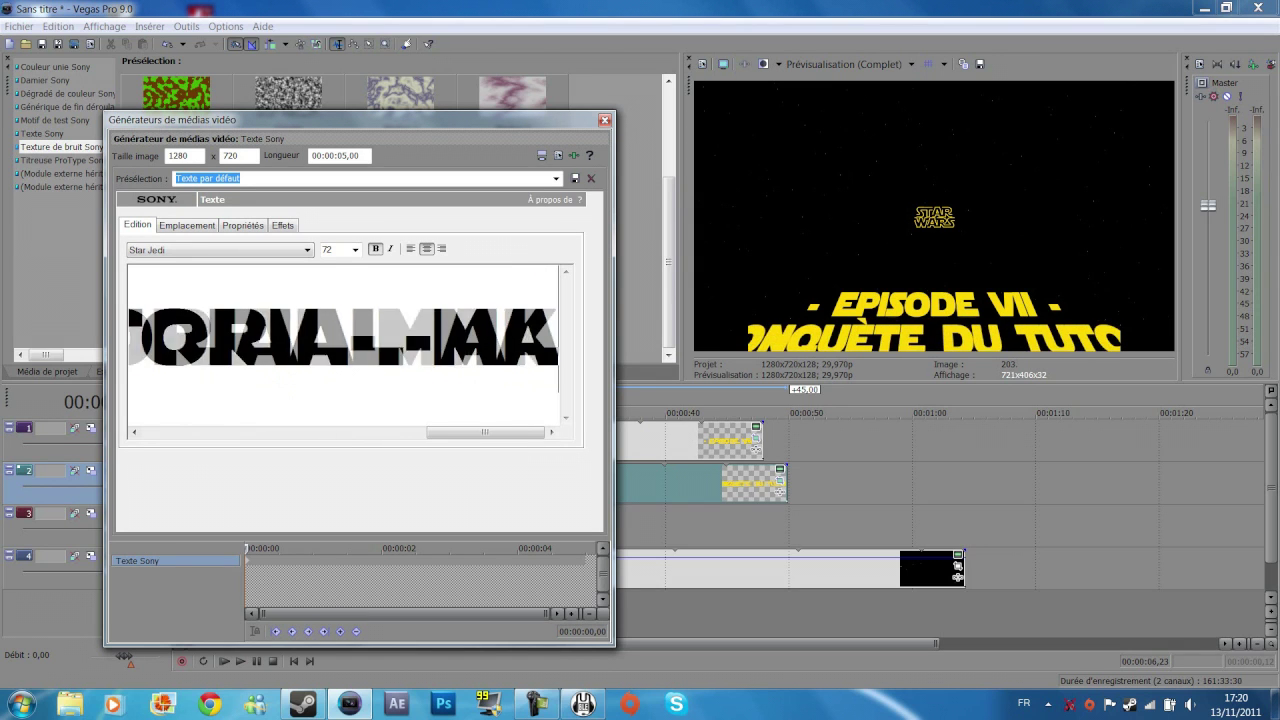
# Step: Set the track 2 text's font size to 28 and its deformation quantity to 0.200, then close the generator window
pyautogui.scroll(3, 356, 250)
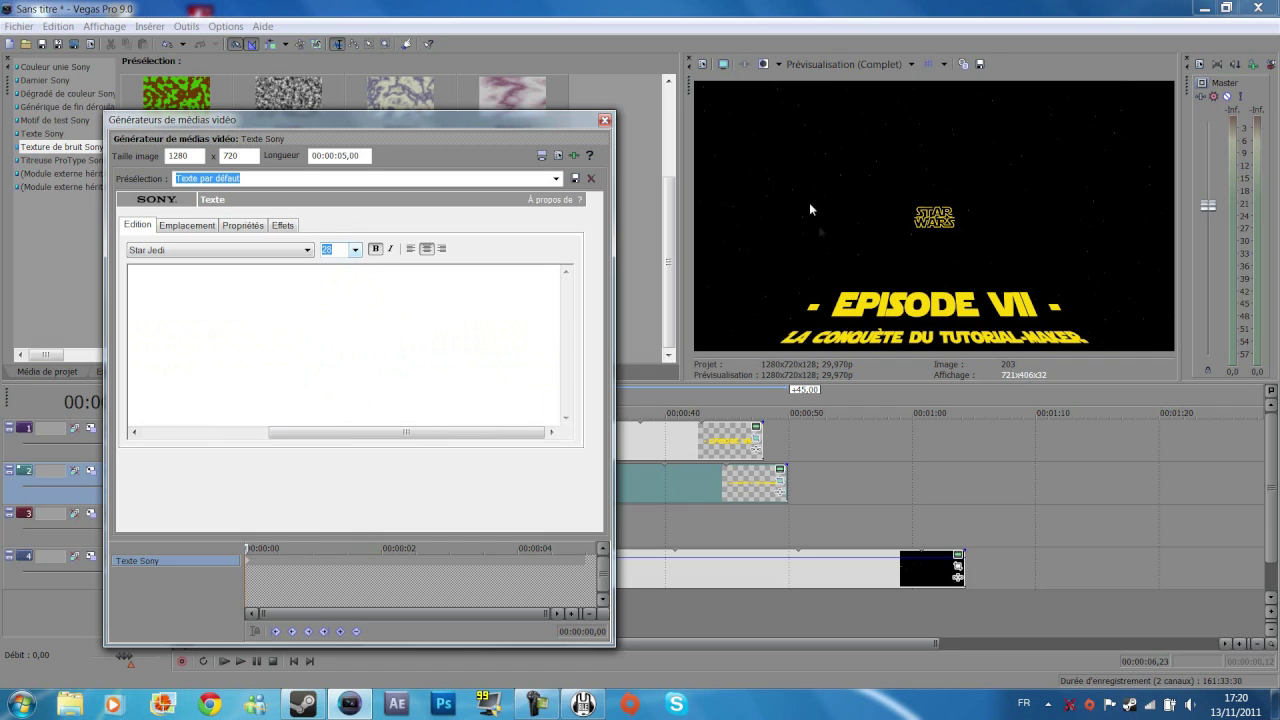
pyautogui.click(178, 227)
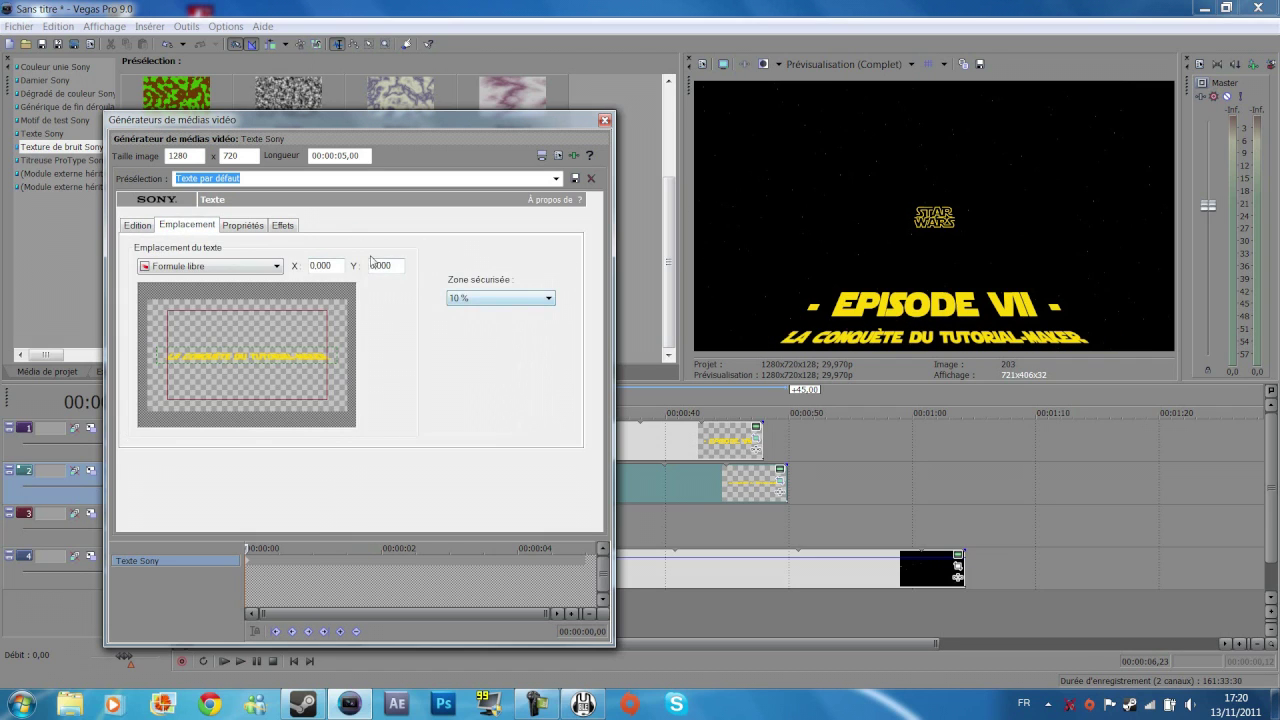
pyautogui.click(284, 225)
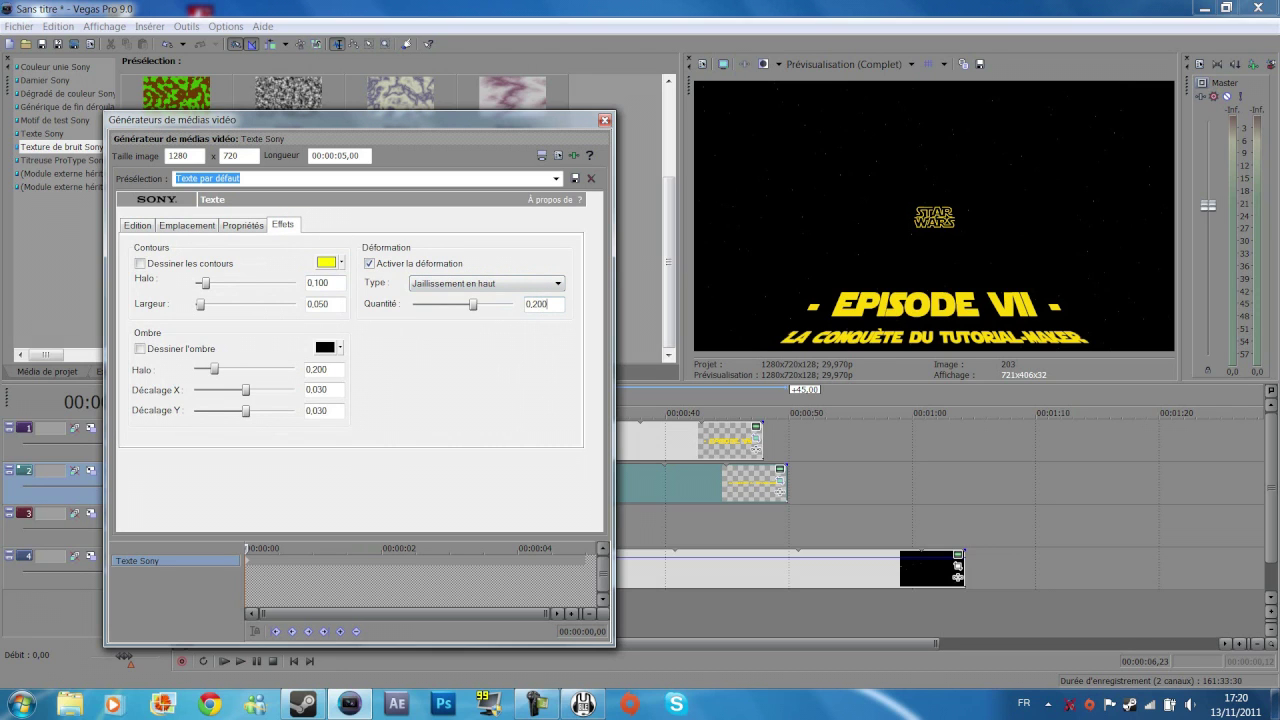
pyautogui.click(605, 121)
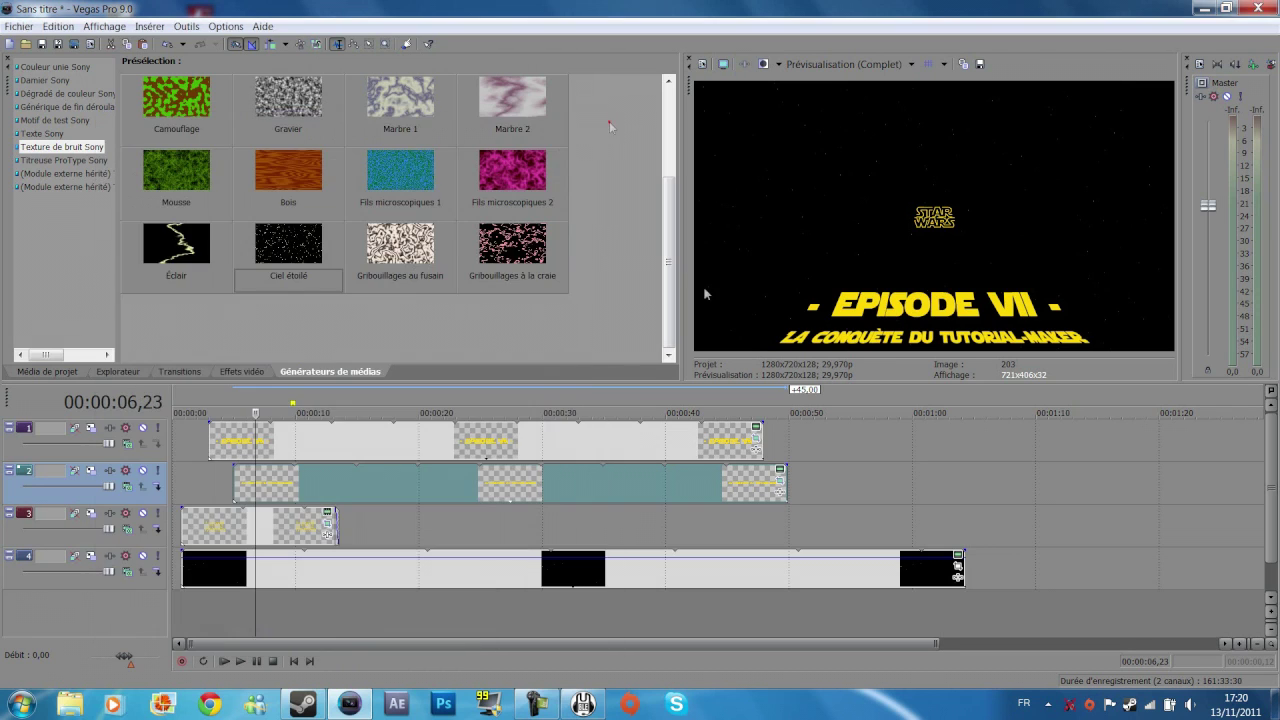
# Step: Reduce the "- EPISODE VII -" text on track 1 to font size 28 and set its deformation quantity to 0.20
pyautogui.click(757, 427)
pyautogui.click(355, 249)
pyautogui.click(340, 392)
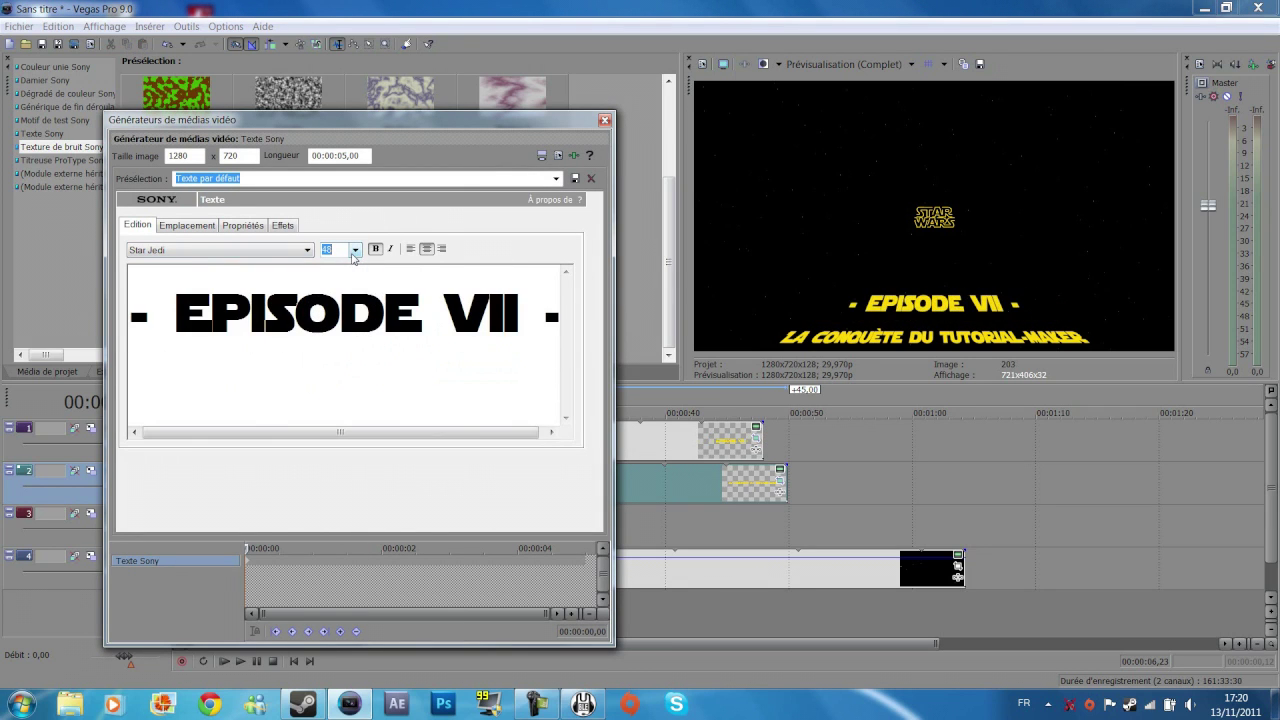
pyautogui.scroll(1, 353, 258)
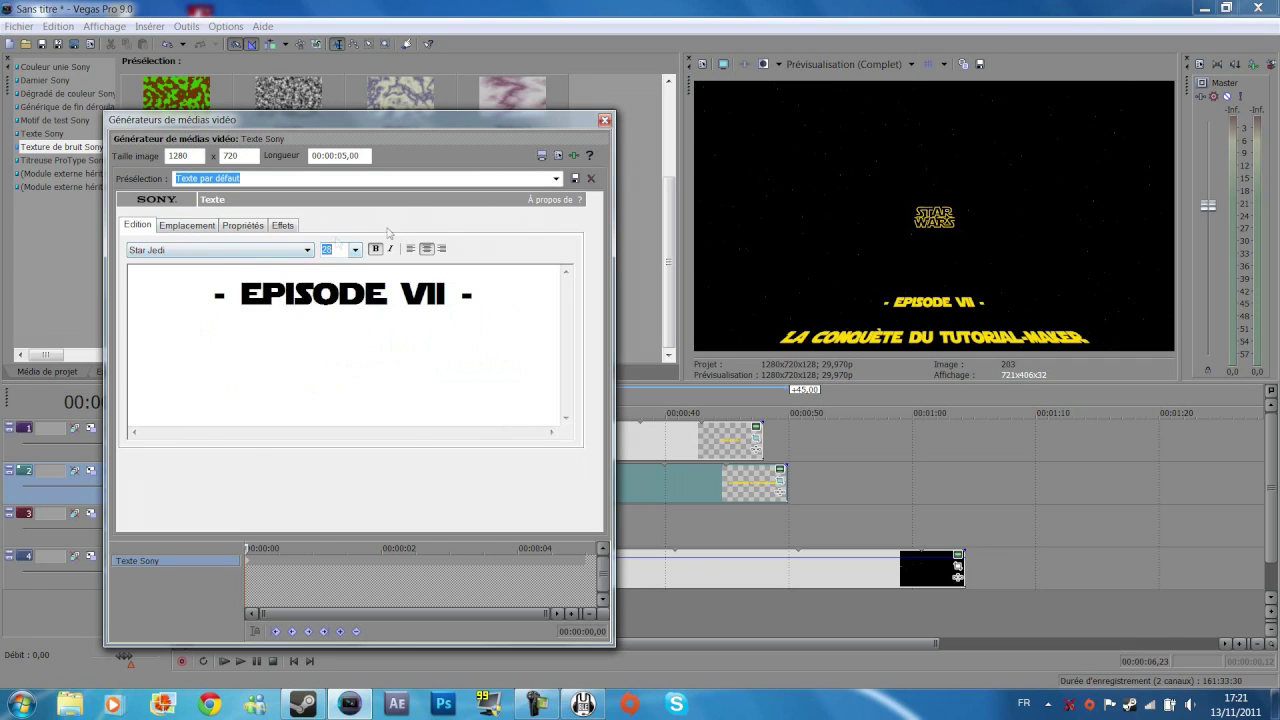
pyautogui.click(286, 225)
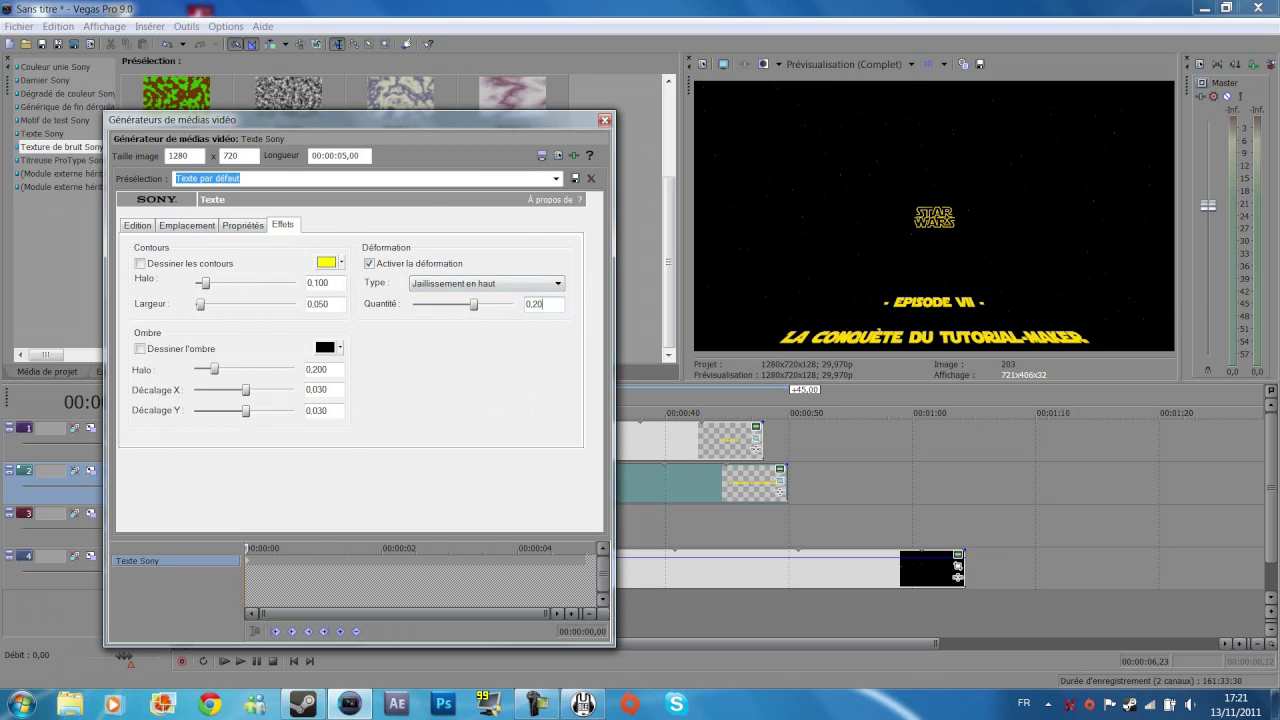
pyautogui.click(604, 120)
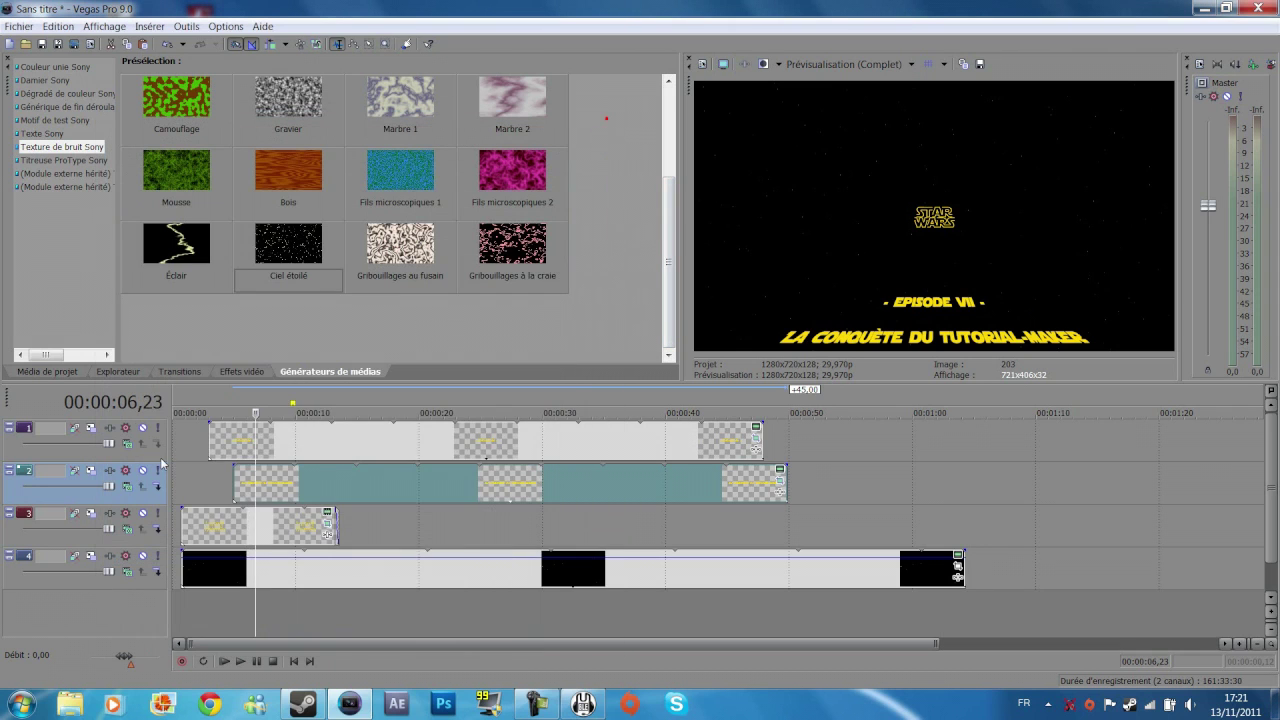
# Step: Try shifting the track 2 subtitle event about one second earlier and play back the two titles
pyautogui.moveTo(370, 485); pyautogui.dragTo(331, 485)
pyautogui.click(264, 485)
pyautogui.press('space')
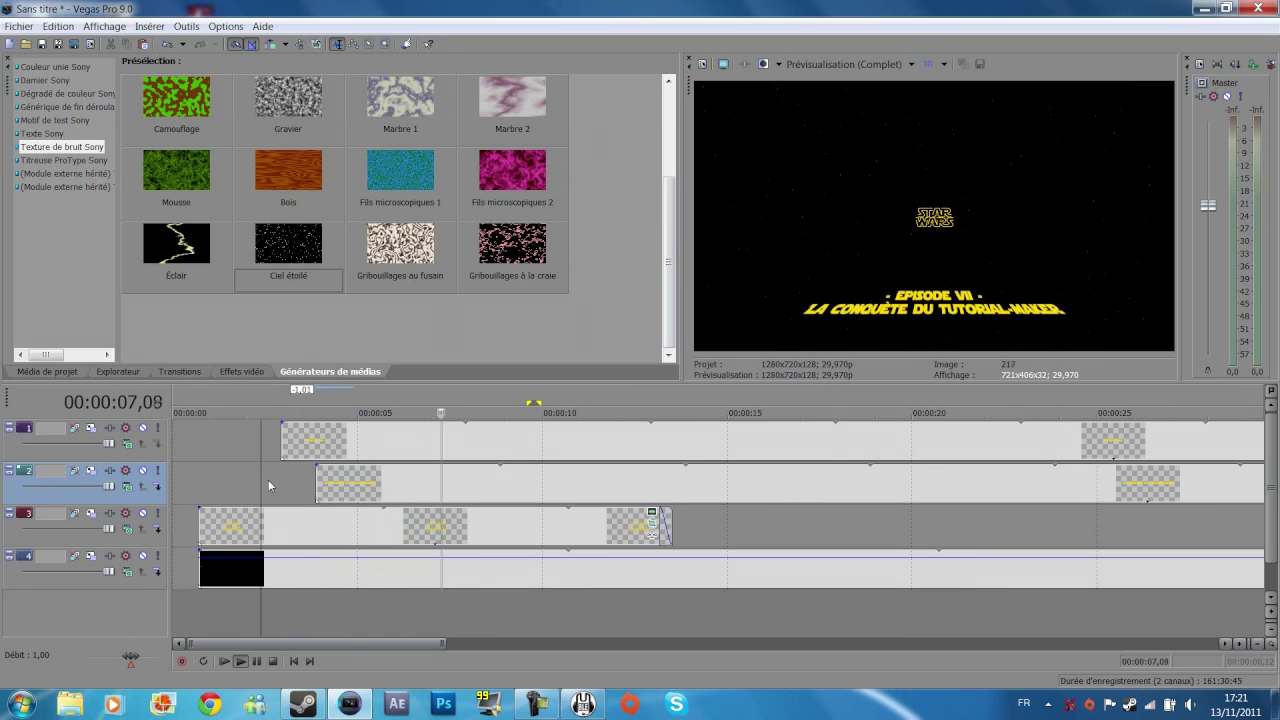
pyautogui.press('space')
pyautogui.press('space')
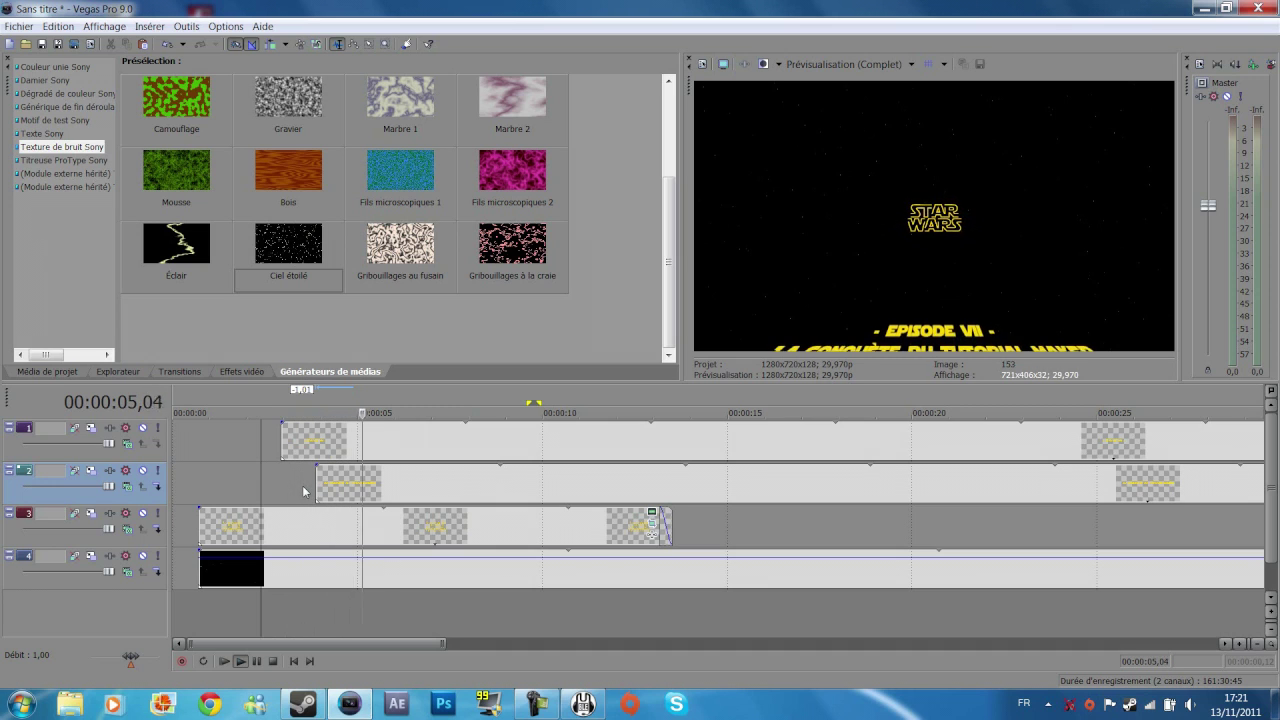
pyautogui.press('space')
# Step: Shift the two text events to start at about 5.6 seconds on track 1 and 6.3 seconds on track 2, and preview
pyautogui.moveTo(345, 449); pyautogui.dragTo(413, 488)
pyautogui.moveTo(353, 441); pyautogui.dragTo(418, 440)
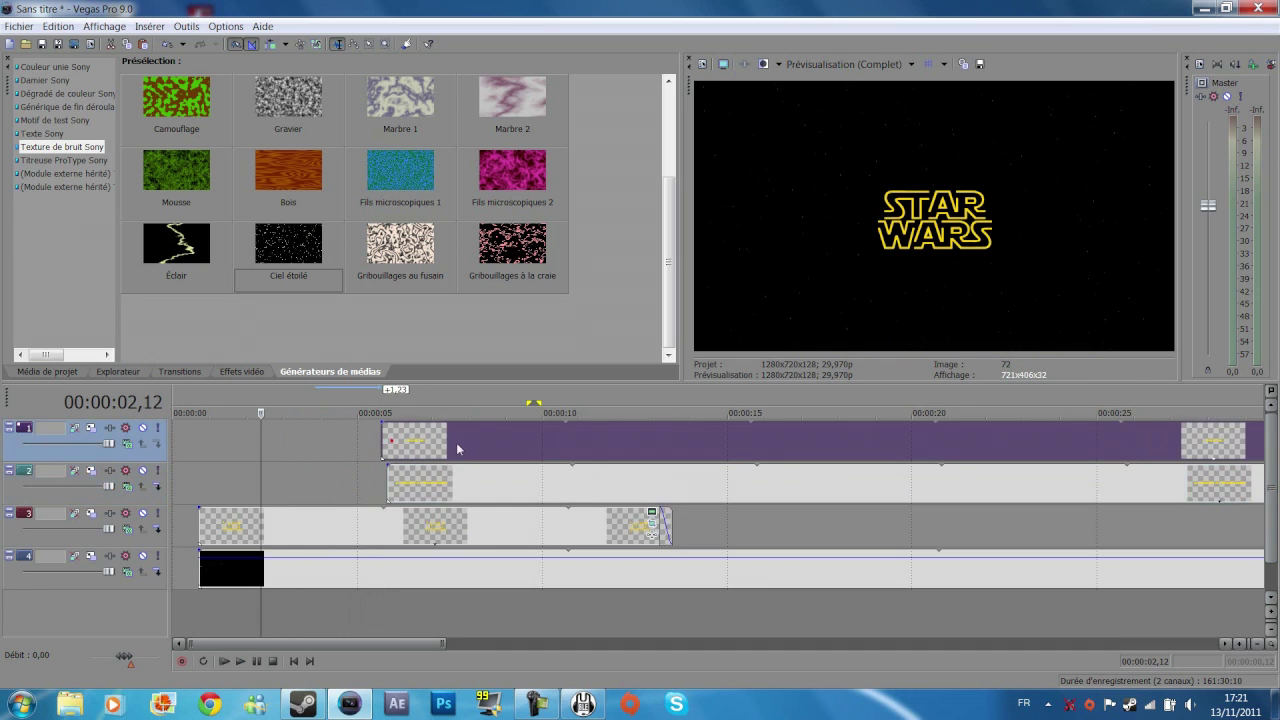
pyautogui.moveTo(386, 488); pyautogui.dragTo(440, 488)
pyautogui.press('space')
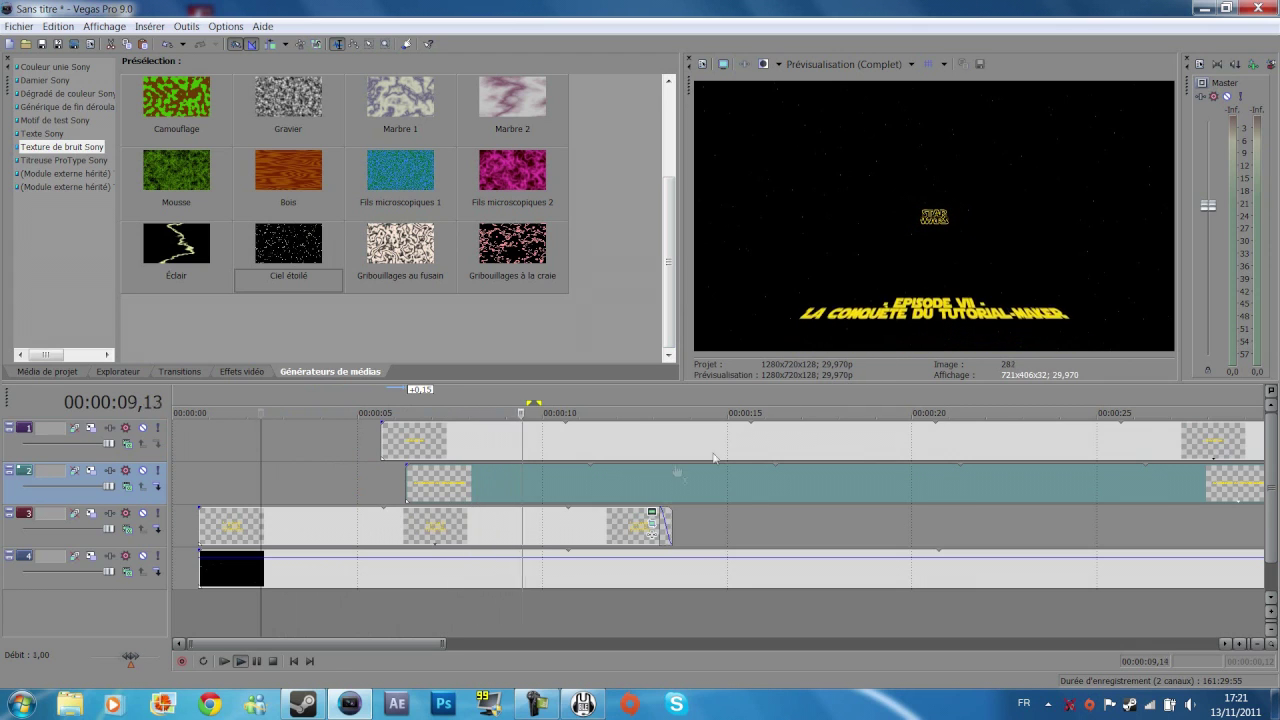
pyautogui.press('space')
# Step: Delay the text events further, starting track 1 at about 6.7 seconds and track 2 at about 8.4 seconds
pyautogui.moveTo(484, 465); pyautogui.dragTo(508, 485)
pyautogui.click(488, 445)
pyautogui.moveTo(503, 441); pyautogui.dragTo(510, 441)
pyautogui.click(508, 485)
pyautogui.click(512, 441)
pyautogui.moveTo(508, 485); pyautogui.dragTo(516, 485)
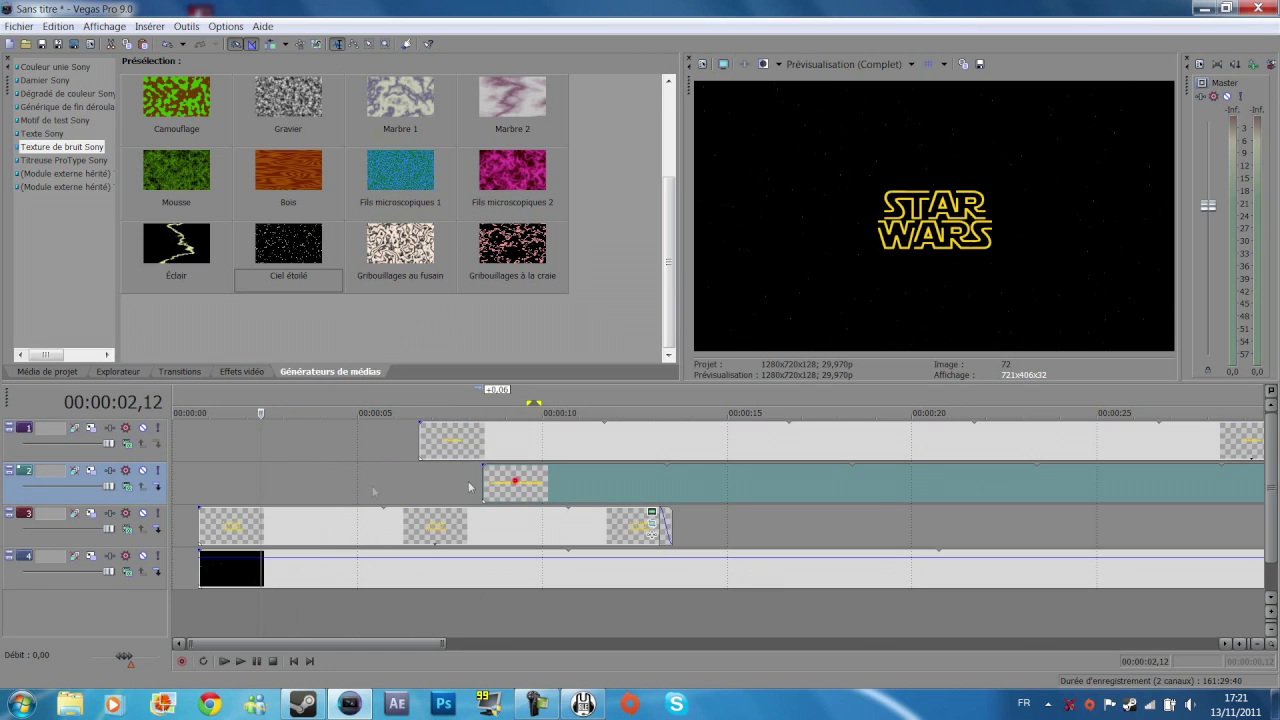
# Step: Play back the titles and nudge the track 2 subtitle event earlier to start at about 8 seconds
pyautogui.click(369, 485)
pyautogui.press('space')
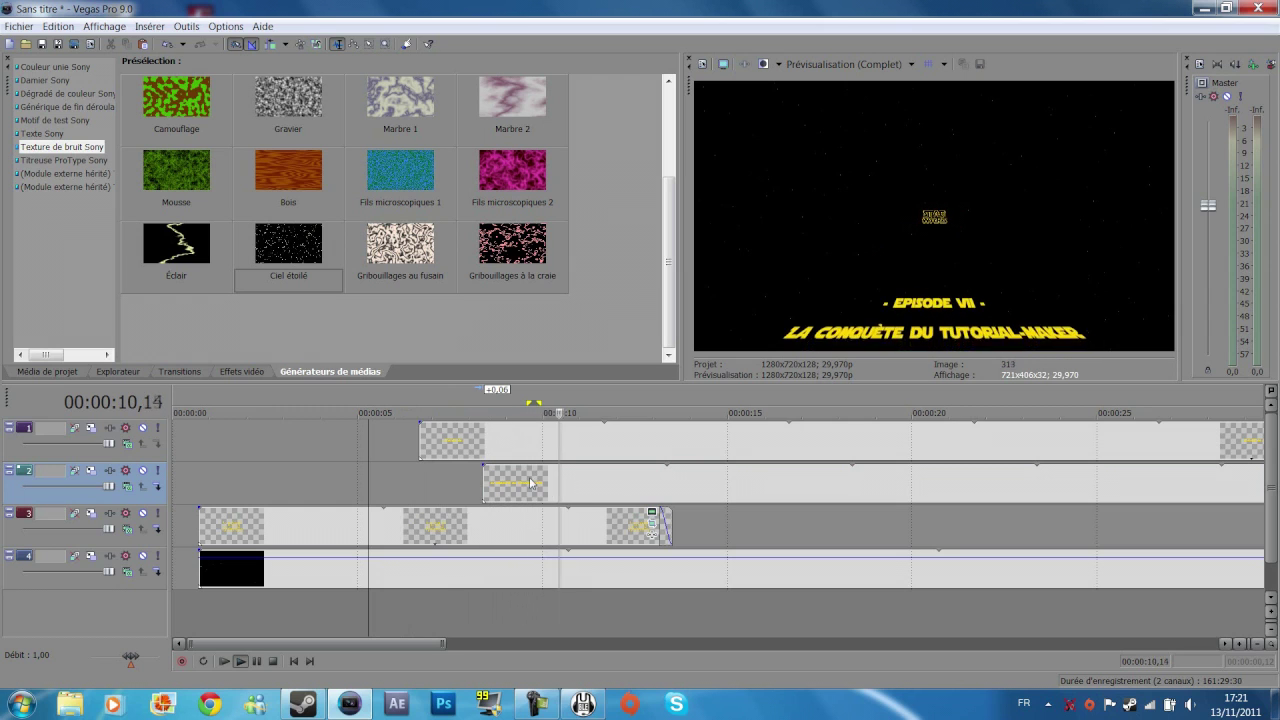
pyautogui.moveTo(530, 487); pyautogui.dragTo(516, 487)
pyautogui.scroll(-4, 516, 487)
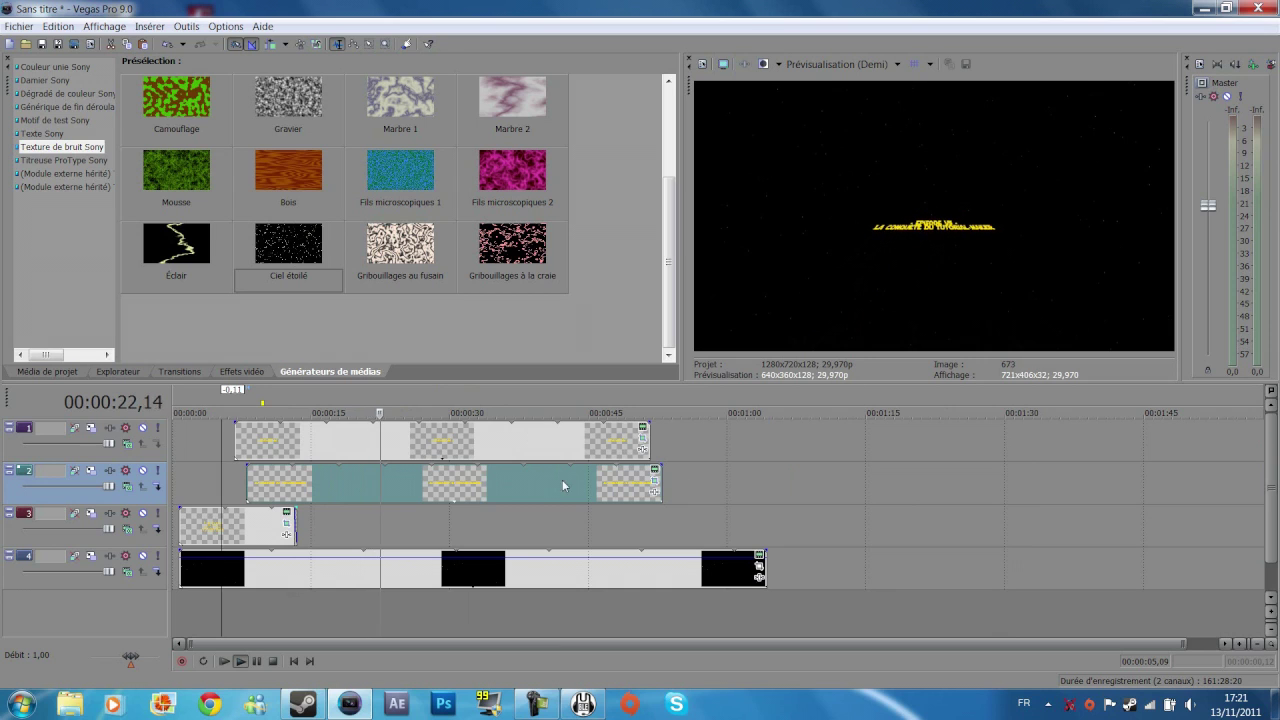
pyautogui.press('space')
pyautogui.click(352, 480)
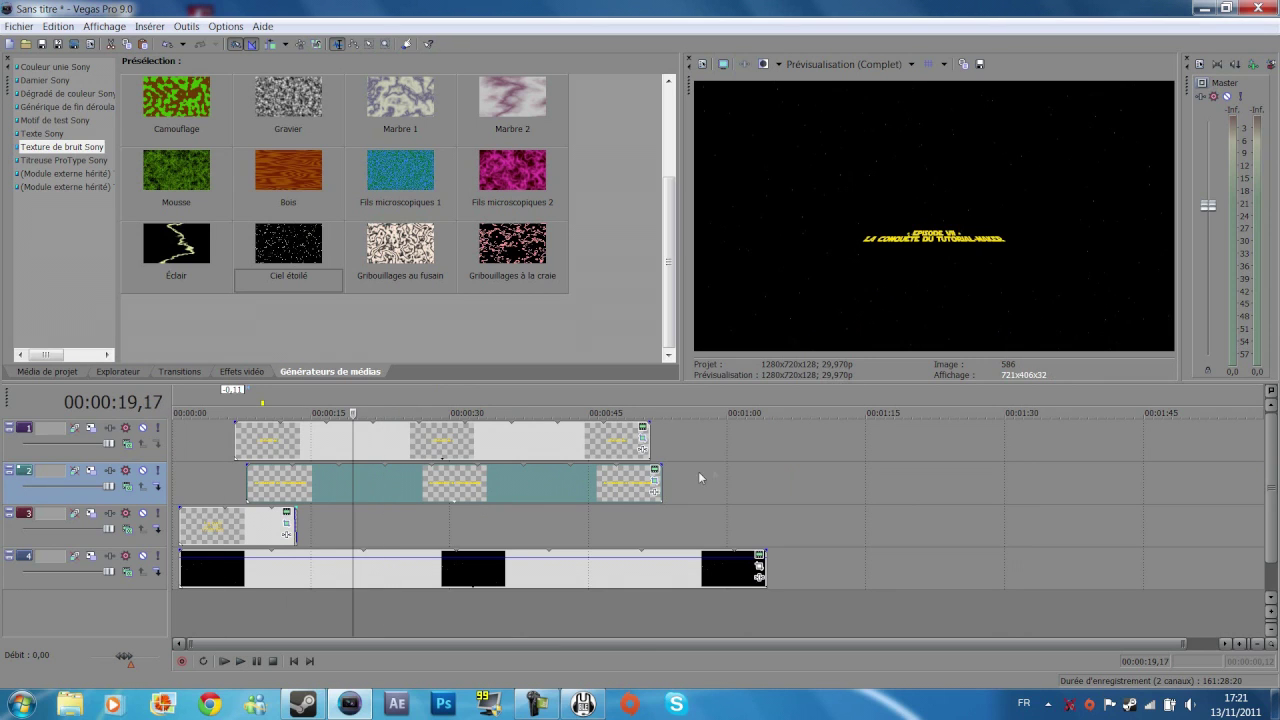
# Step: Lengthen the track 2 subtitle event by 4,14 and move its last pan/crop keyframe to the event's new end
pyautogui.click(656, 485)
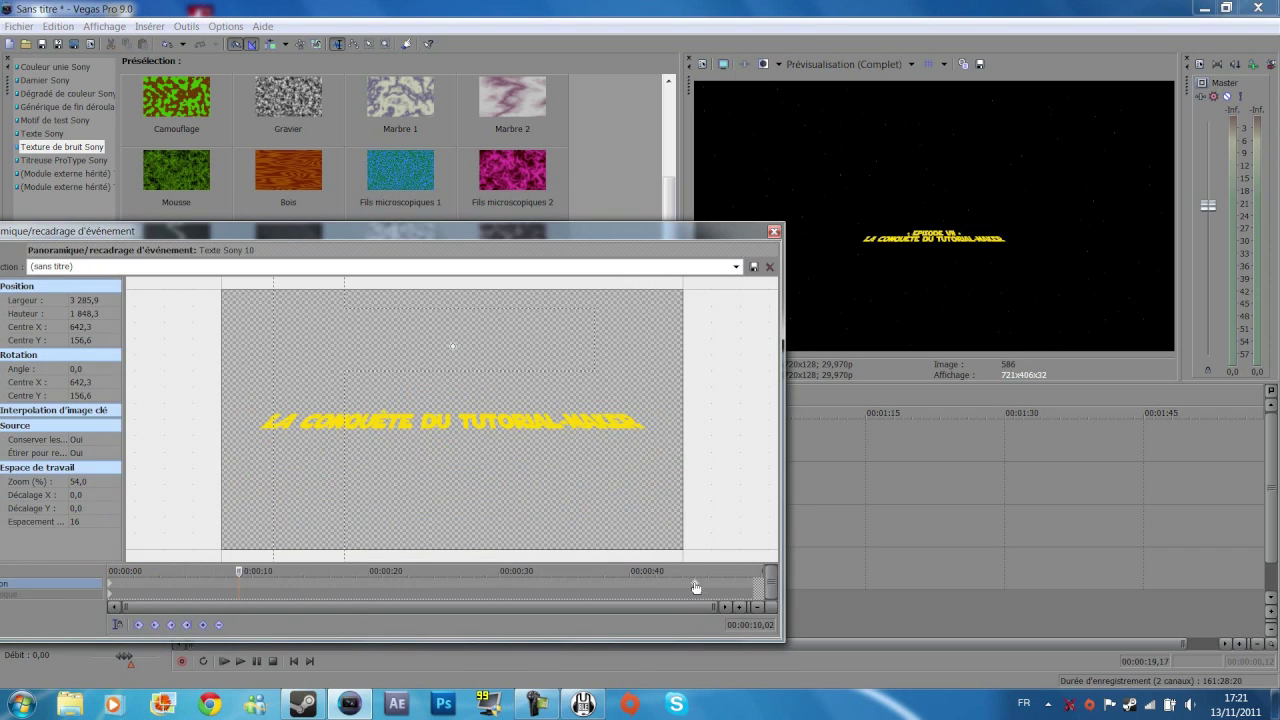
pyautogui.moveTo(696, 587); pyautogui.dragTo(772, 578)
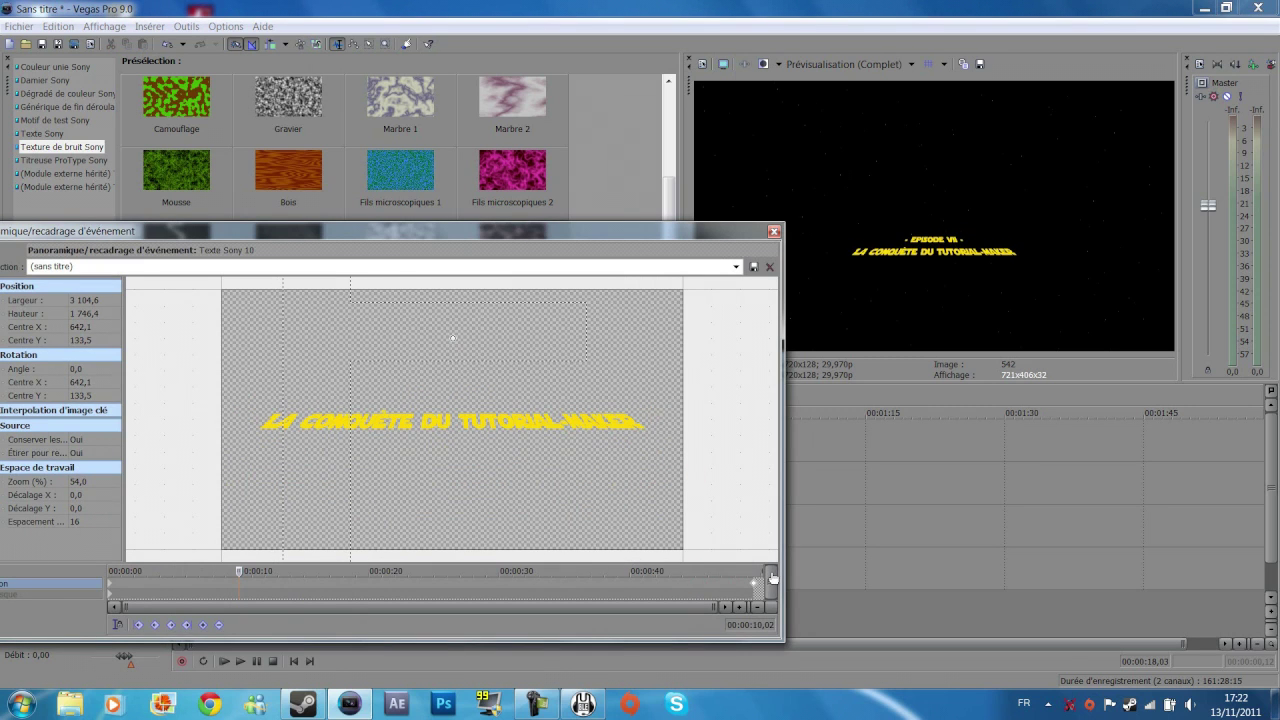
pyautogui.click(774, 231)
# Step: Move the track 2 subtitle event 0,12 earlier to start at about 7.3 seconds, and scrub through the result
pyautogui.moveTo(363, 483); pyautogui.dragTo(277, 562)
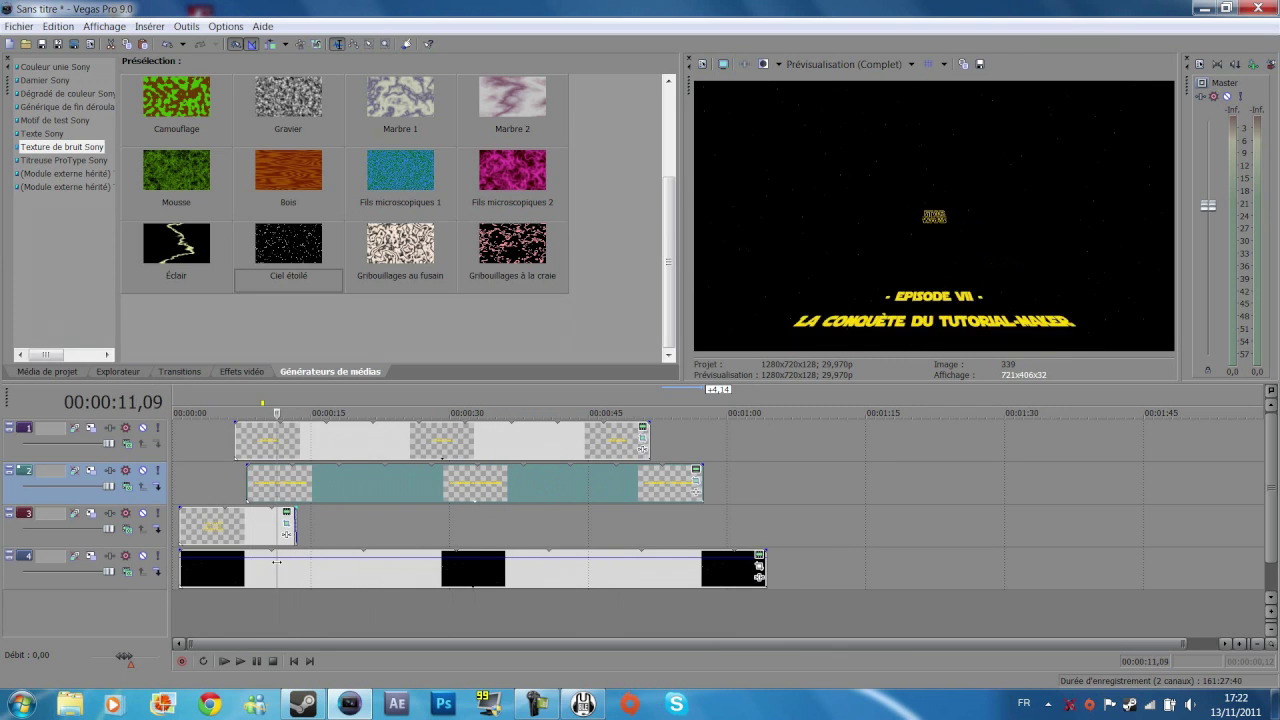
pyautogui.click(256, 502)
pyautogui.scroll(10, 256, 502)
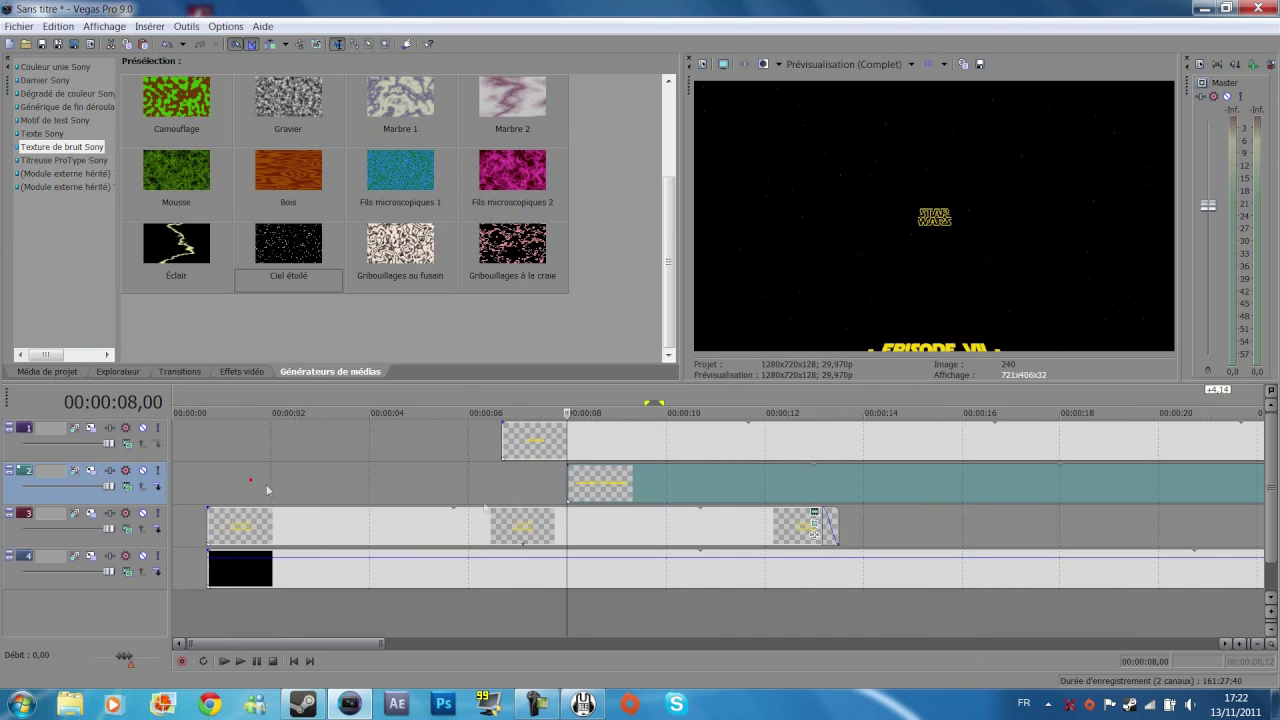
pyautogui.moveTo(729, 492); pyautogui.dragTo(918, 502)
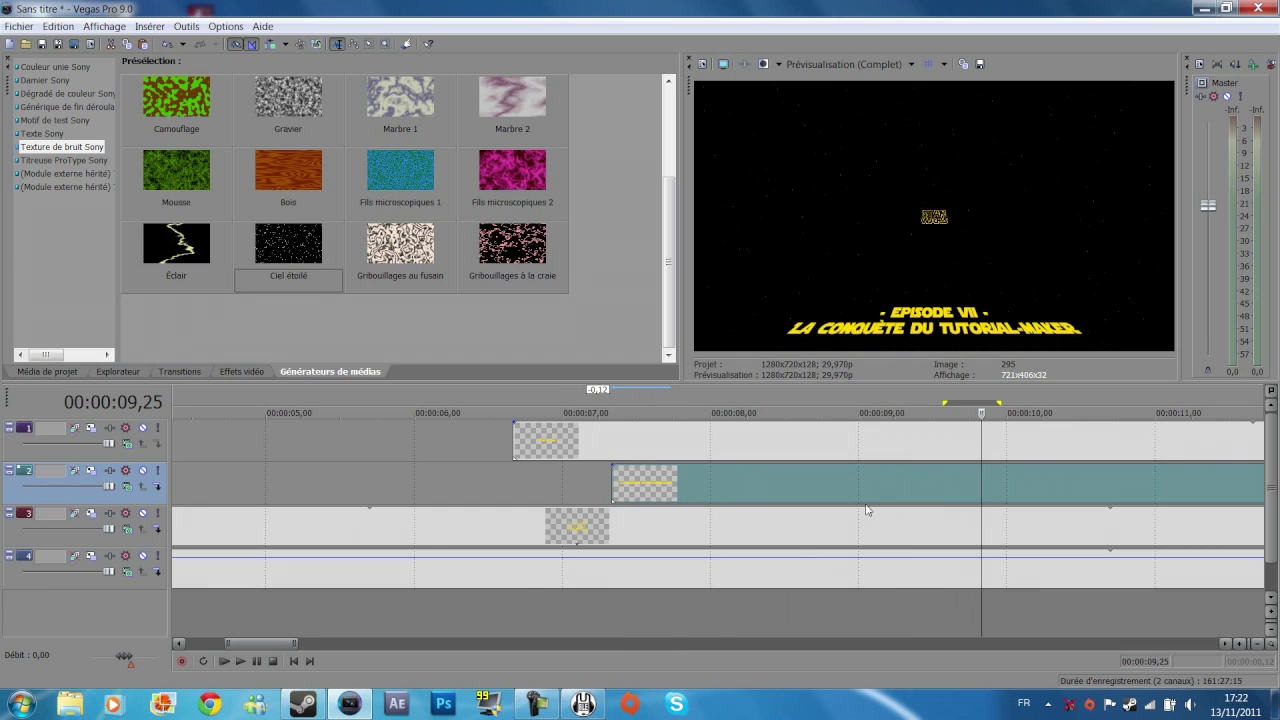
pyautogui.scroll(-10, 866, 502)
pyautogui.scroll(-3, 866, 505)
pyautogui.moveTo(260, 483); pyautogui.dragTo(320, 498)
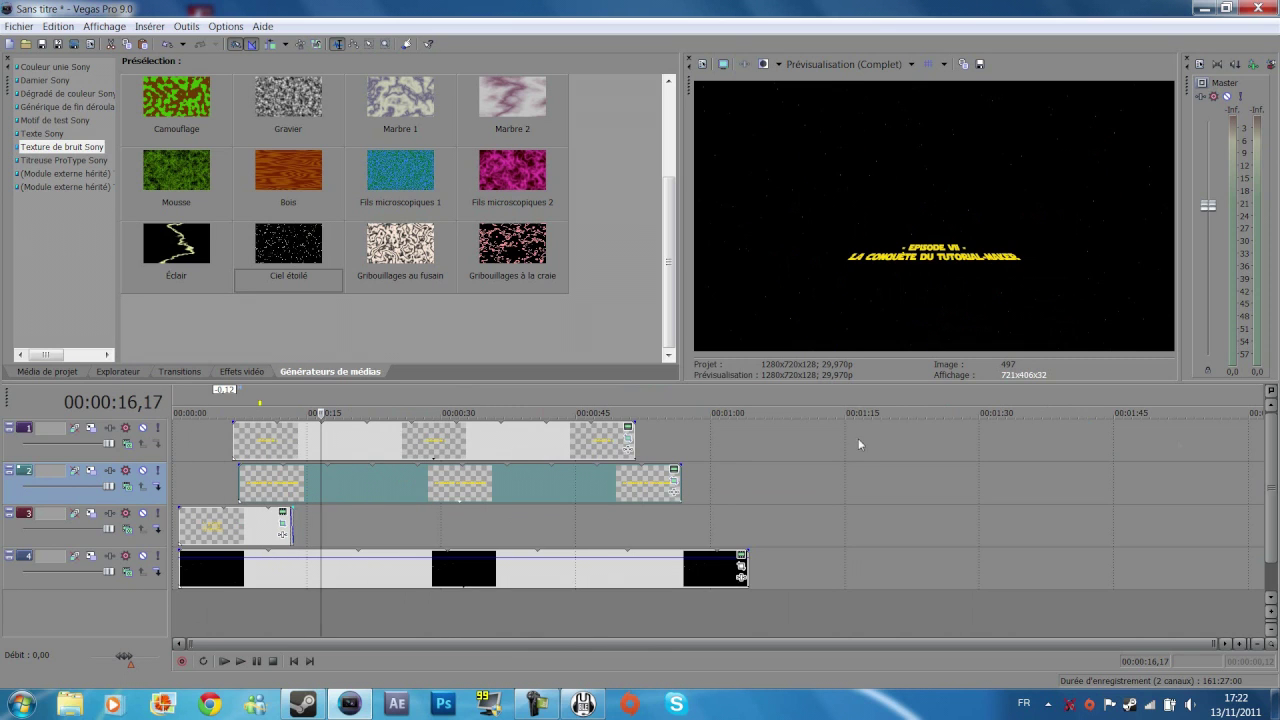
# Step: Insert a new video track above the STAR WARS title and paste a copy of the subtitle event on it at 00:00:10,19
pyautogui.rightClick(716, 523)
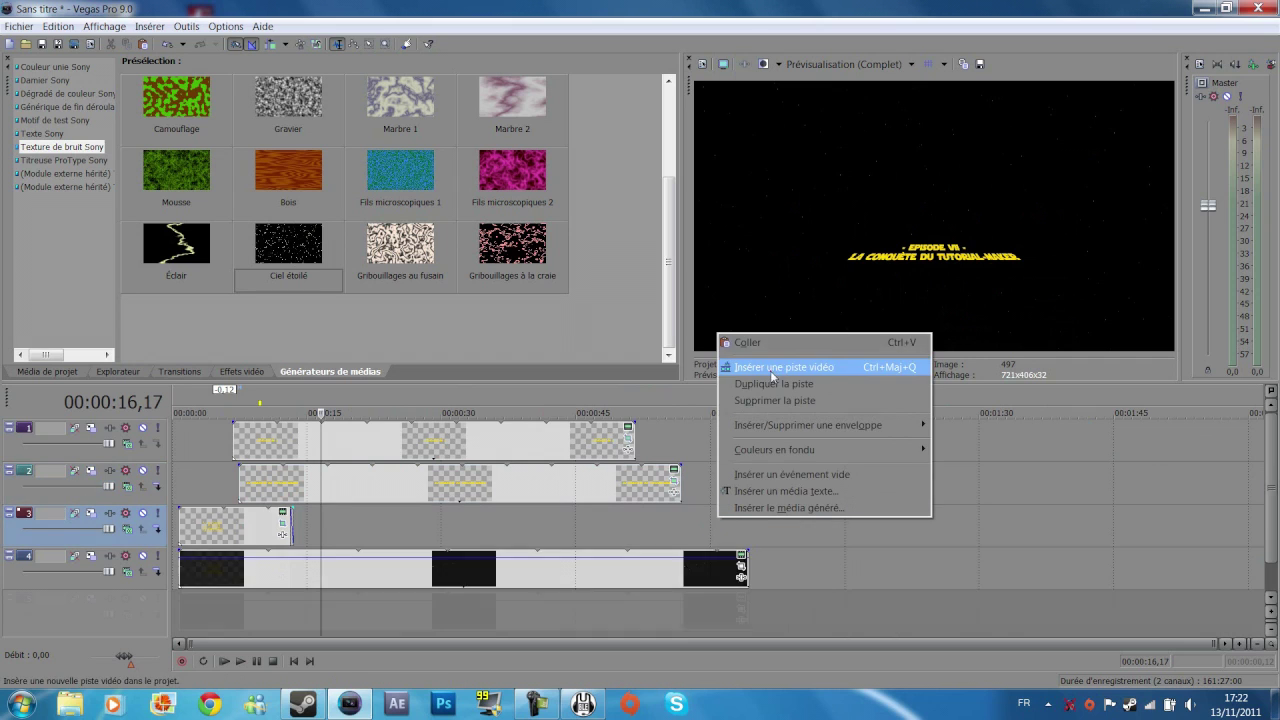
pyautogui.click(800, 367)
pyautogui.click(270, 496)
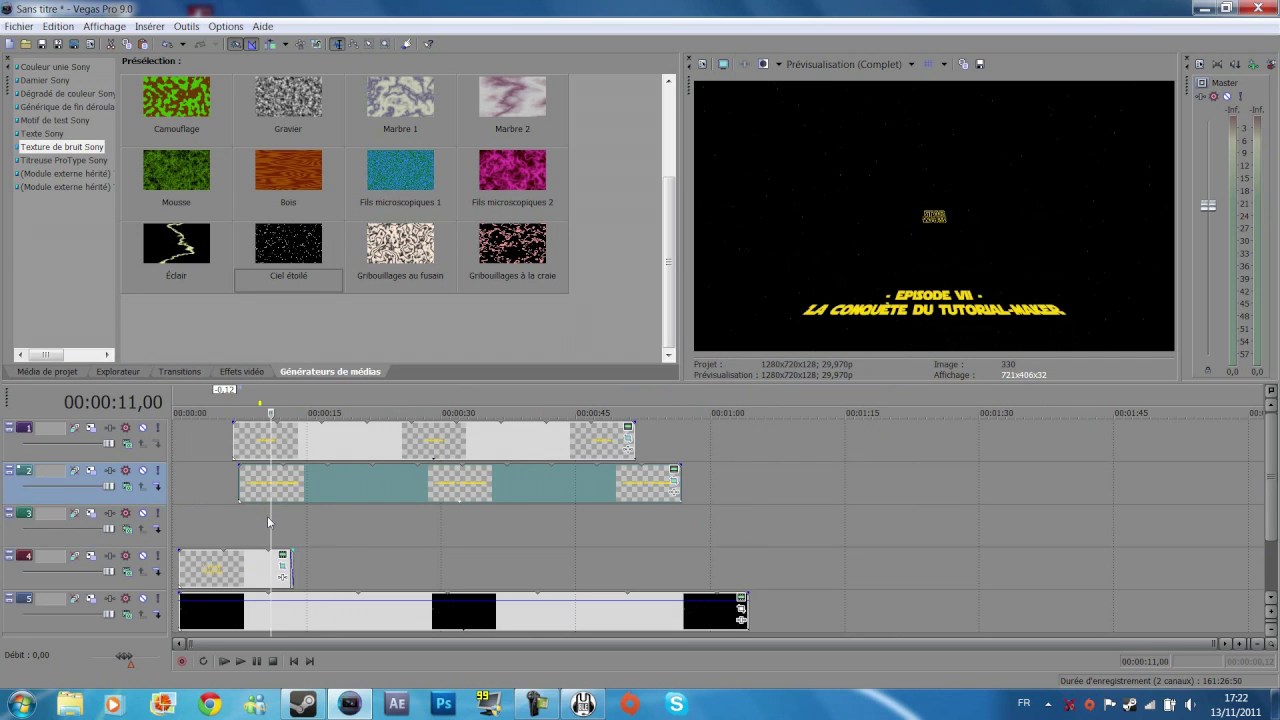
pyautogui.click(267, 516)
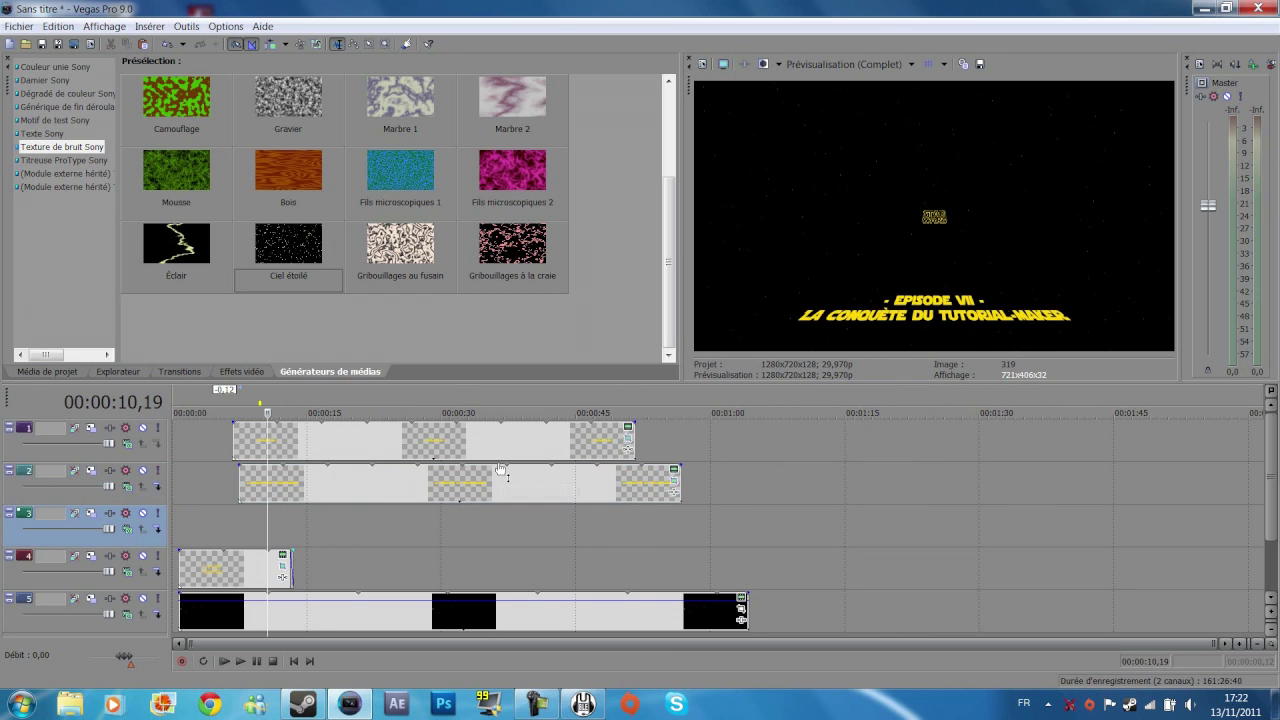
pyautogui.hotkey('ctrl', 'v')
pyautogui.press('Return')
pyautogui.click(281, 533)
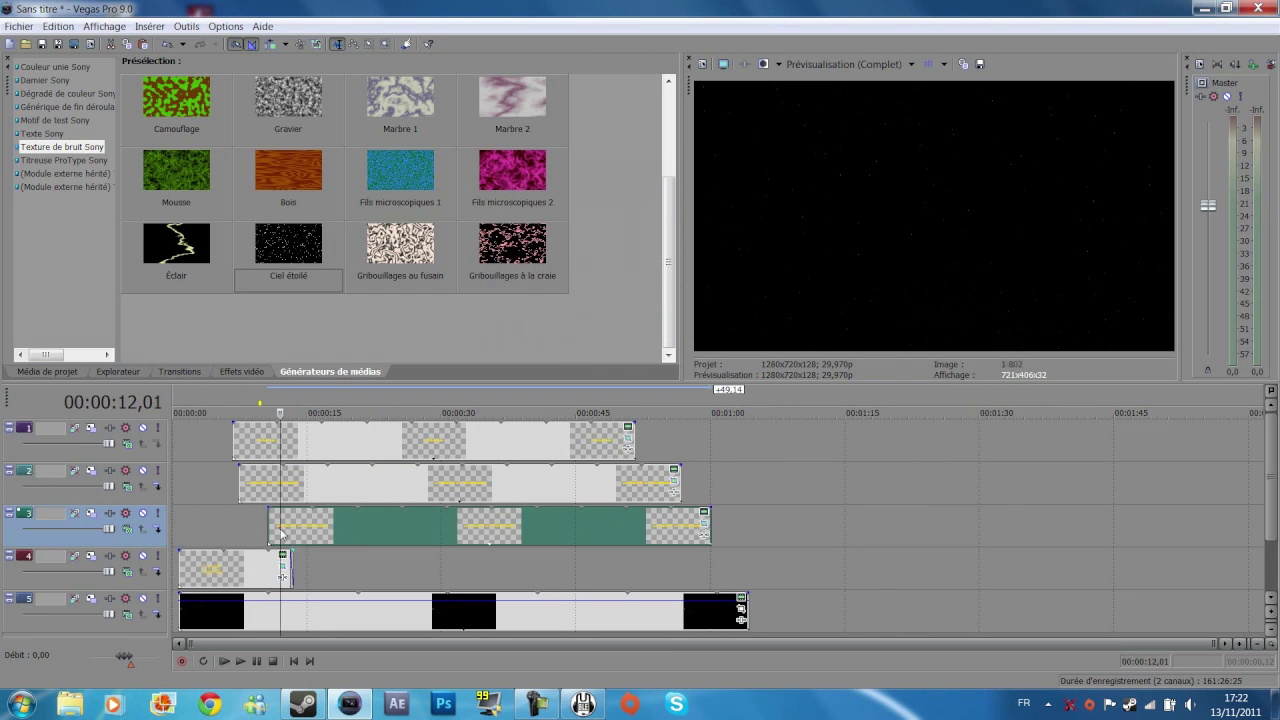
pyautogui.click(281, 530)
pyautogui.click(283, 529)
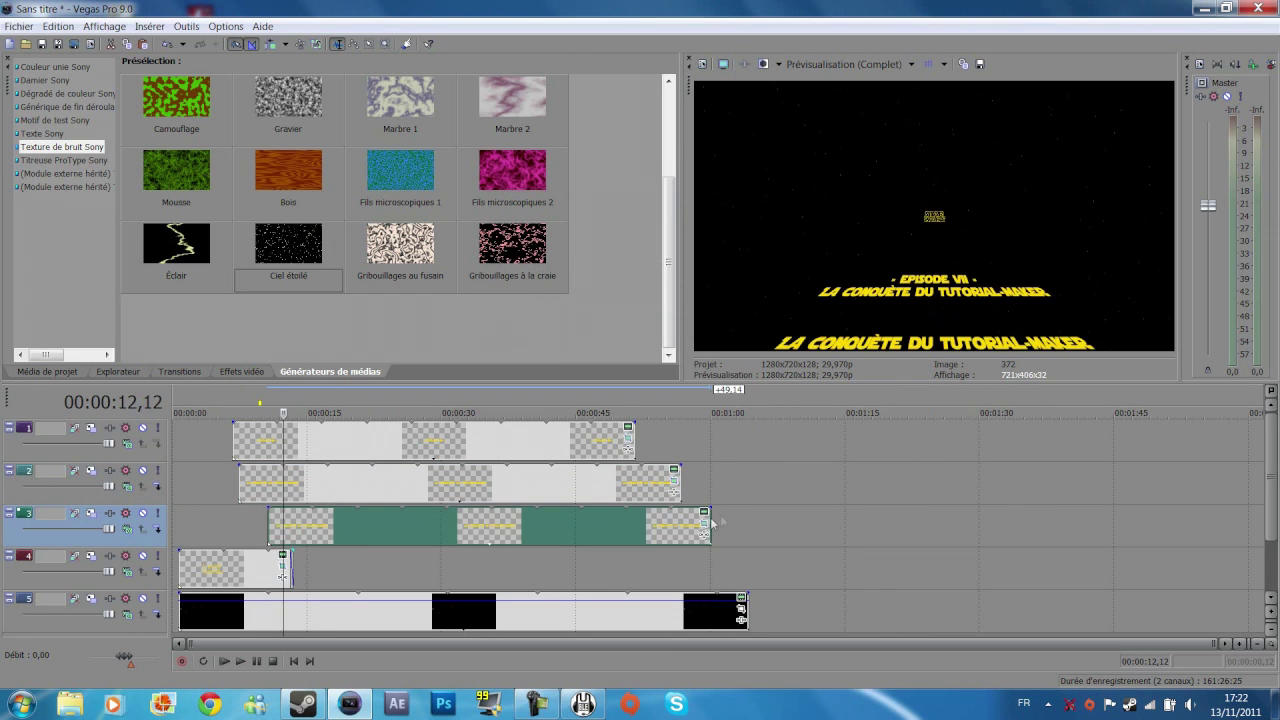
# Step: Open the generated text of the pasted track 3 event and clear all of its text
pyautogui.click(283, 553)
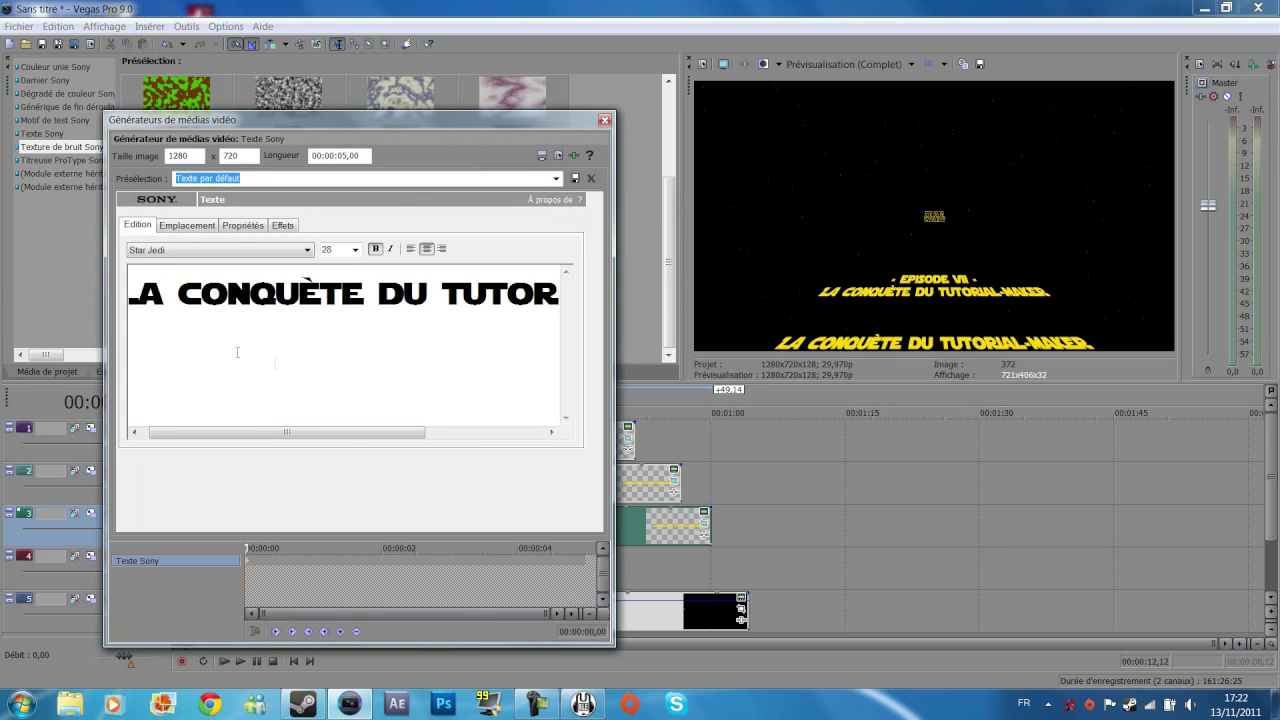
pyautogui.press('BackSpace')
pyautogui.press('BackSpace')
pyautogui.press('BackSpace')
pyautogui.press('BackSpace')
pyautogui.press('BackSpace')
pyautogui.press('BackSpace')
pyautogui.press('BackSpace')
pyautogui.press('BackSpace')
pyautogui.press('BackSpace')
pyautogui.press('BackSpace')
pyautogui.press('BackSpace')
pyautogui.press('BackSpace')
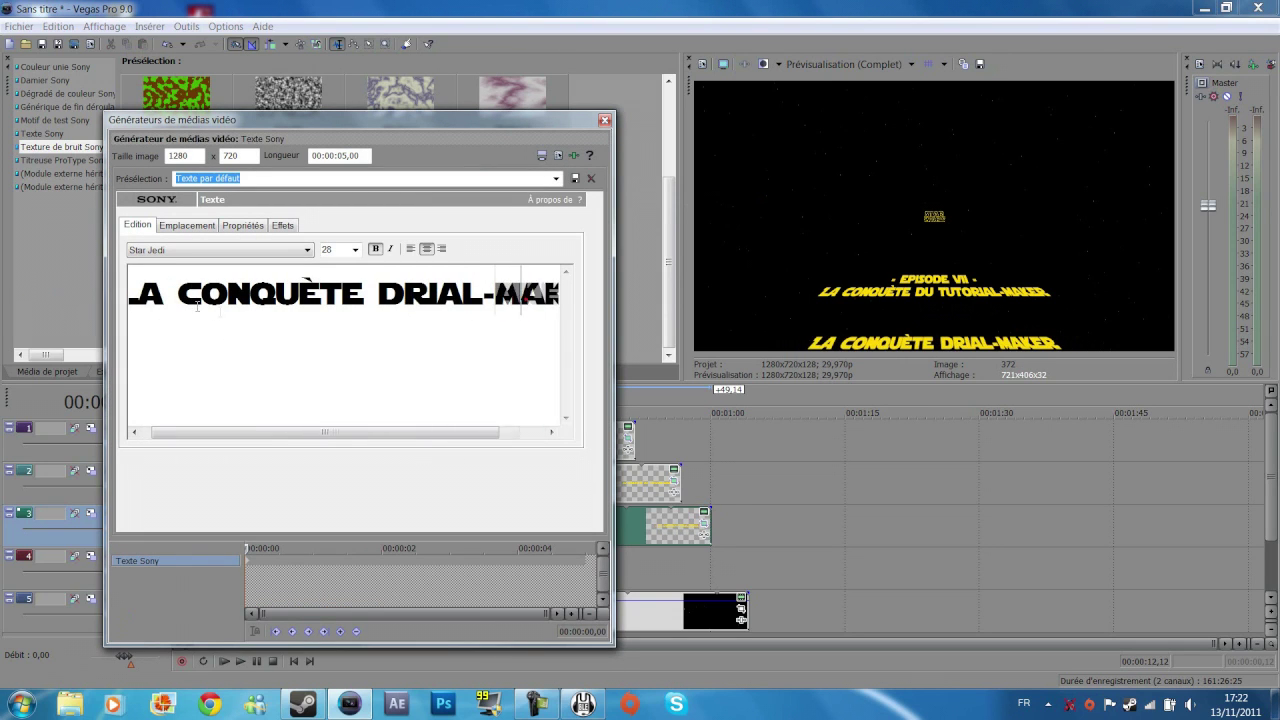
pyautogui.press('BackSpace')
pyautogui.press('BackSpace')
pyautogui.press('BackSpace')
pyautogui.press('BackSpace')
pyautogui.press('BackSpace')
pyautogui.press('BackSpace')
pyautogui.press('BackSpace')
pyautogui.press('BackSpace')
pyautogui.press('BackSpace')
pyautogui.press('BackSpace')
pyautogui.press('BackSpace')
pyautogui.press('BackSpace')
pyautogui.press('Delete')
pyautogui.press('Delete')
pyautogui.press('Delete')
pyautogui.press('Delete')
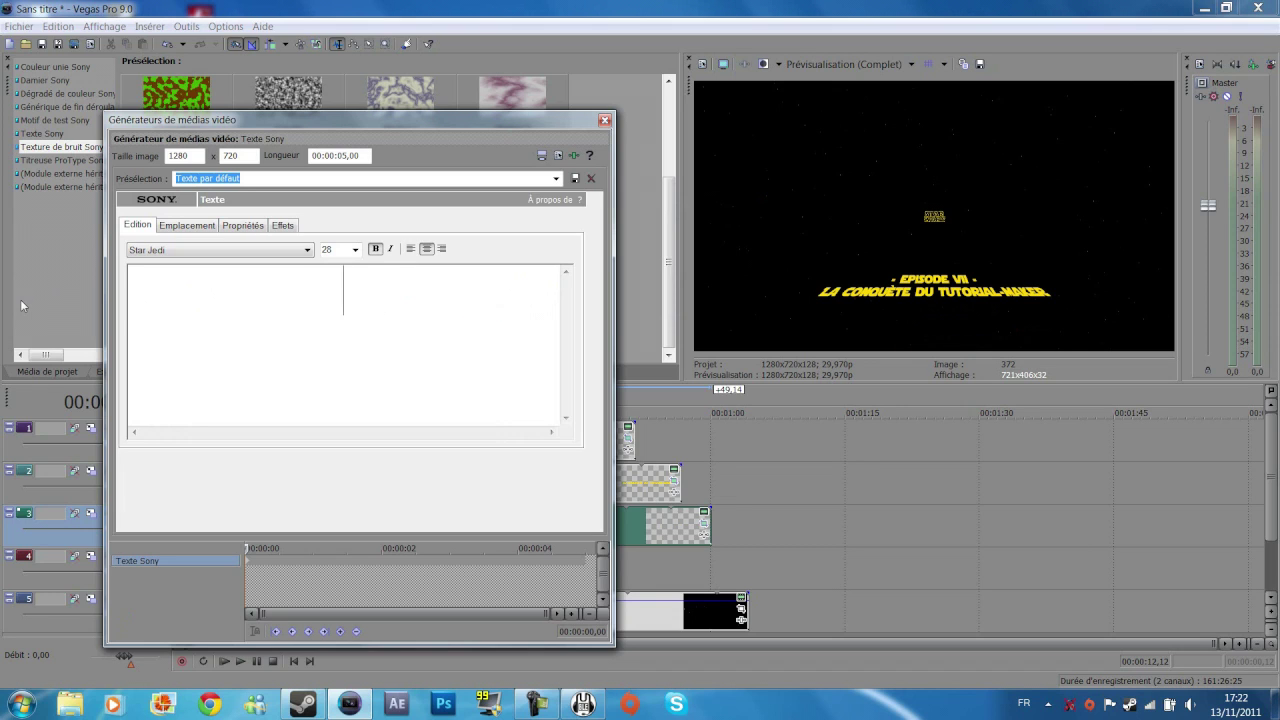
# Step: Enter "C'EST LA GUERRE, UN MÉCHANT TUTORIAL-" on the first line and "MAKER DU NOM DE" plus the villain's nickname on the second
pyautogui.write("C'EST LA GUERRE")
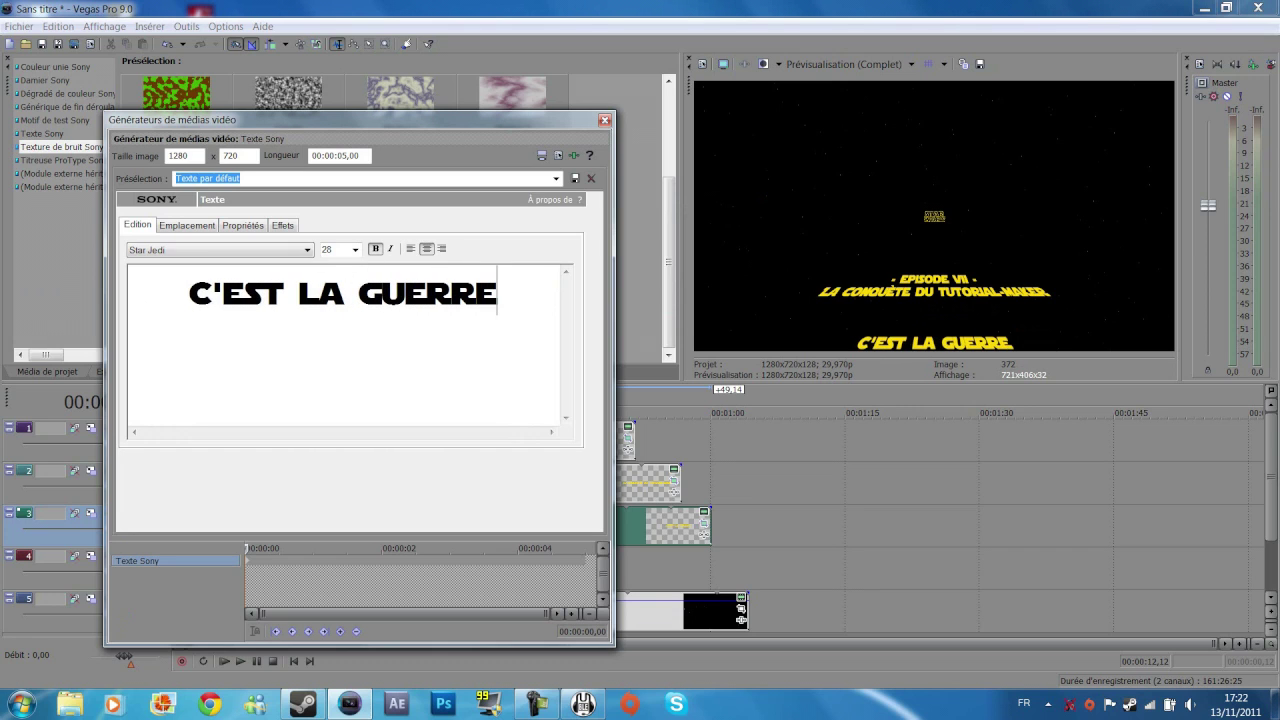
pyautogui.write(',')
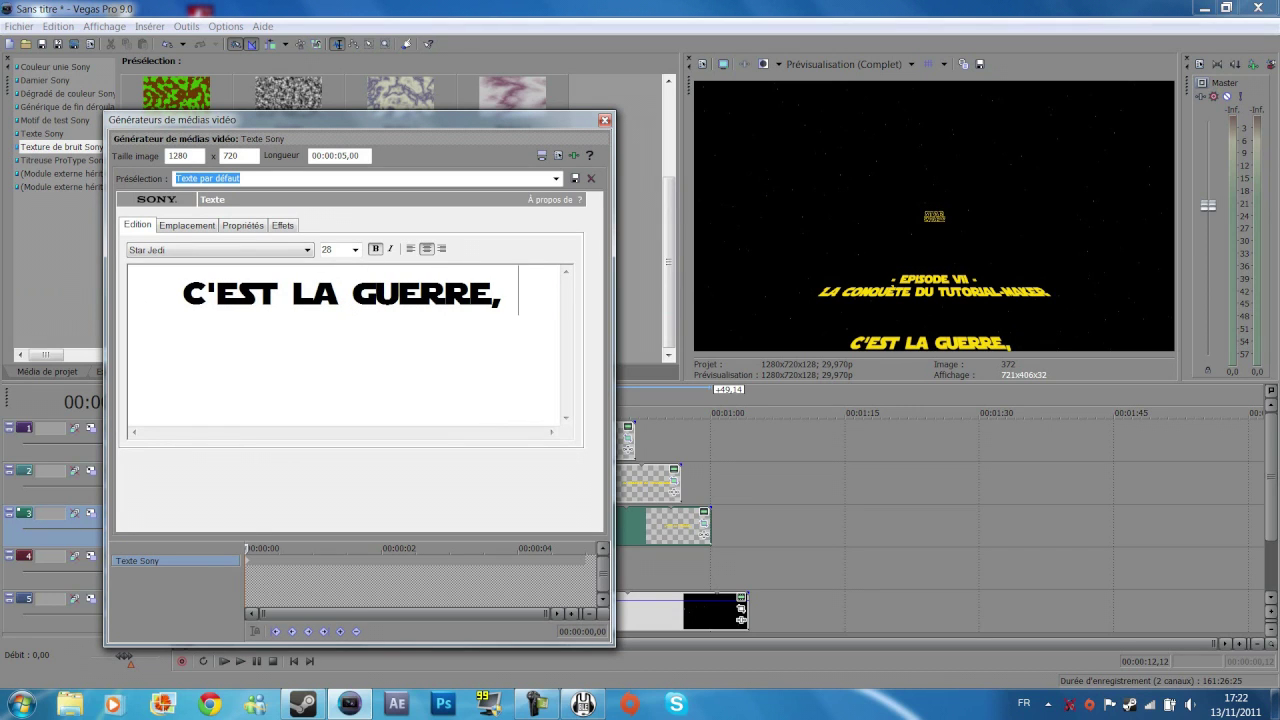
pyautogui.write(' UN MÉCHANT')
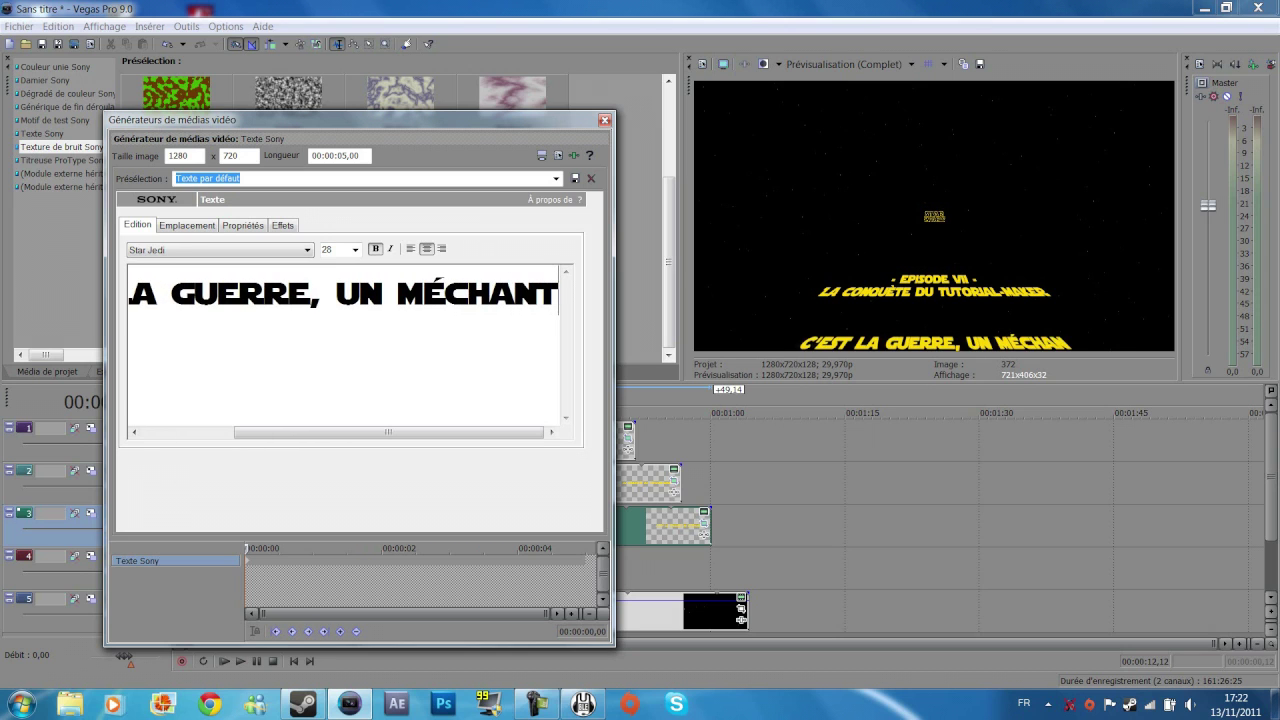
pyautogui.write(' TUTORIAL')
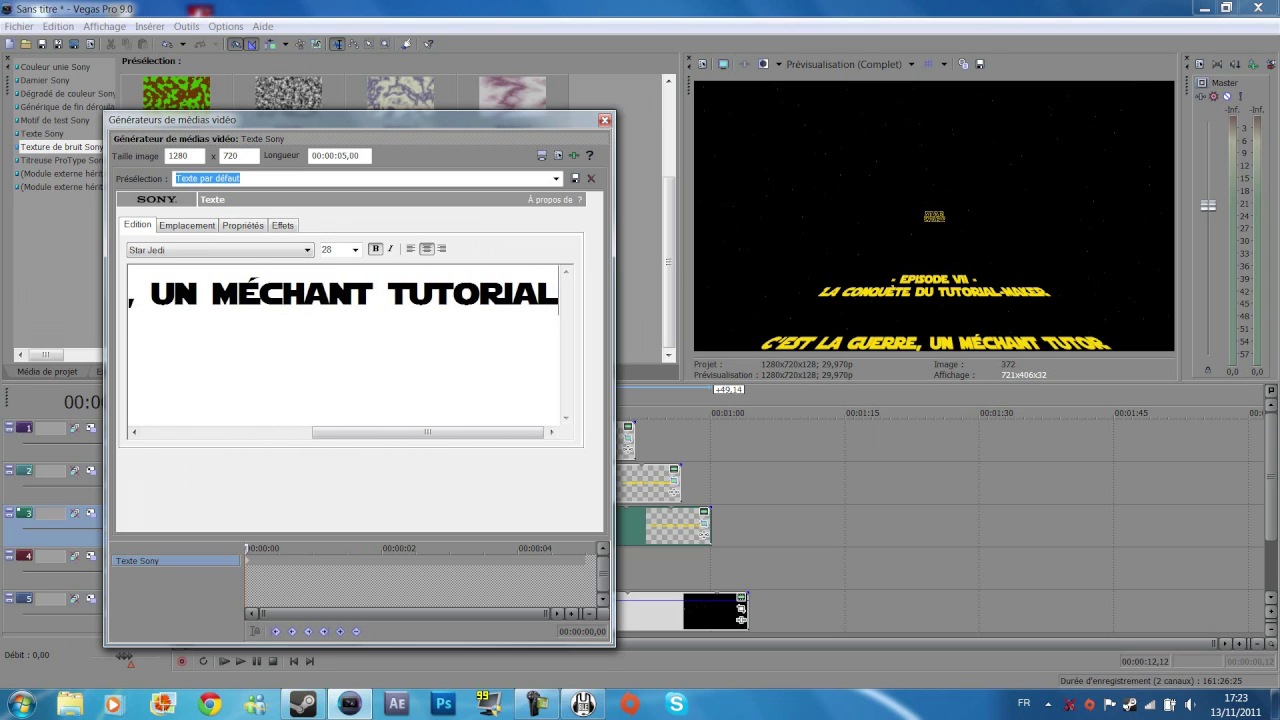
pyautogui.write('-')
pyautogui.press('Return')
pyautogui.write('UAKER')
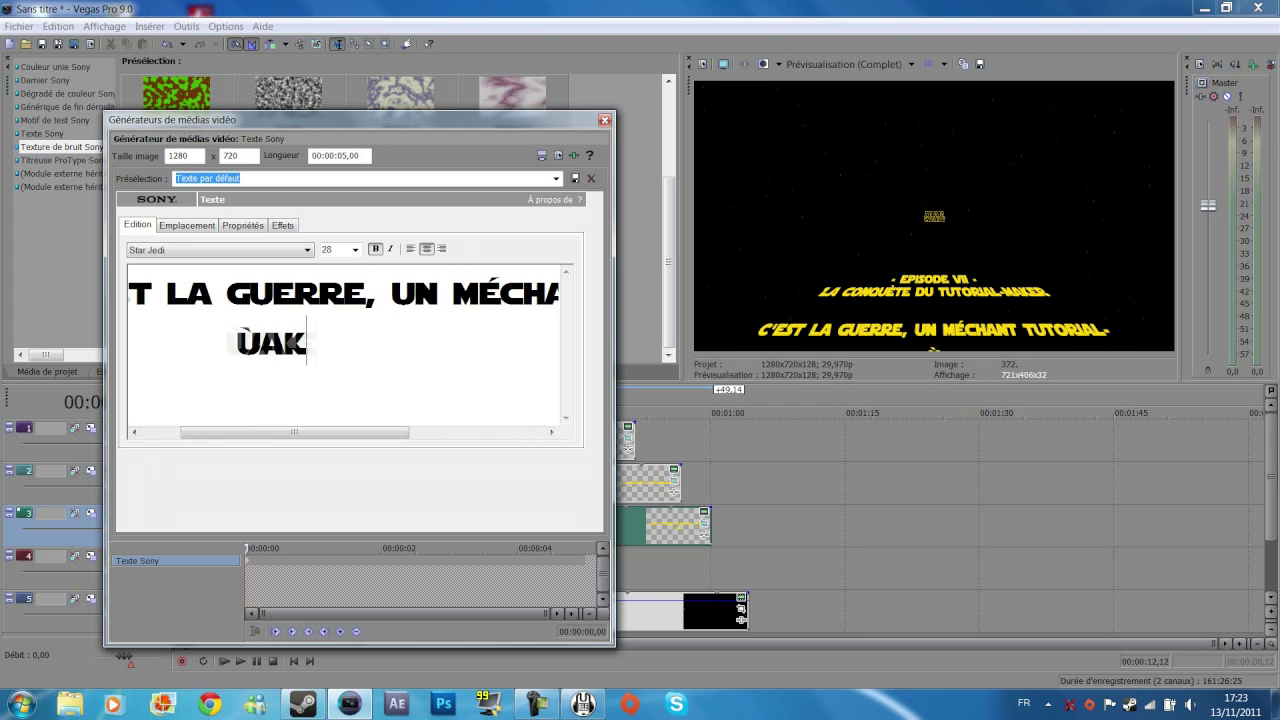
pyautogui.press('BackSpace')
pyautogui.press('BackSpace')
pyautogui.press('BackSpace')
pyautogui.press('BackSpace')
pyautogui.press('BackSpace')
pyautogui.press('BackSpace')
pyautogui.press('BackSpace')
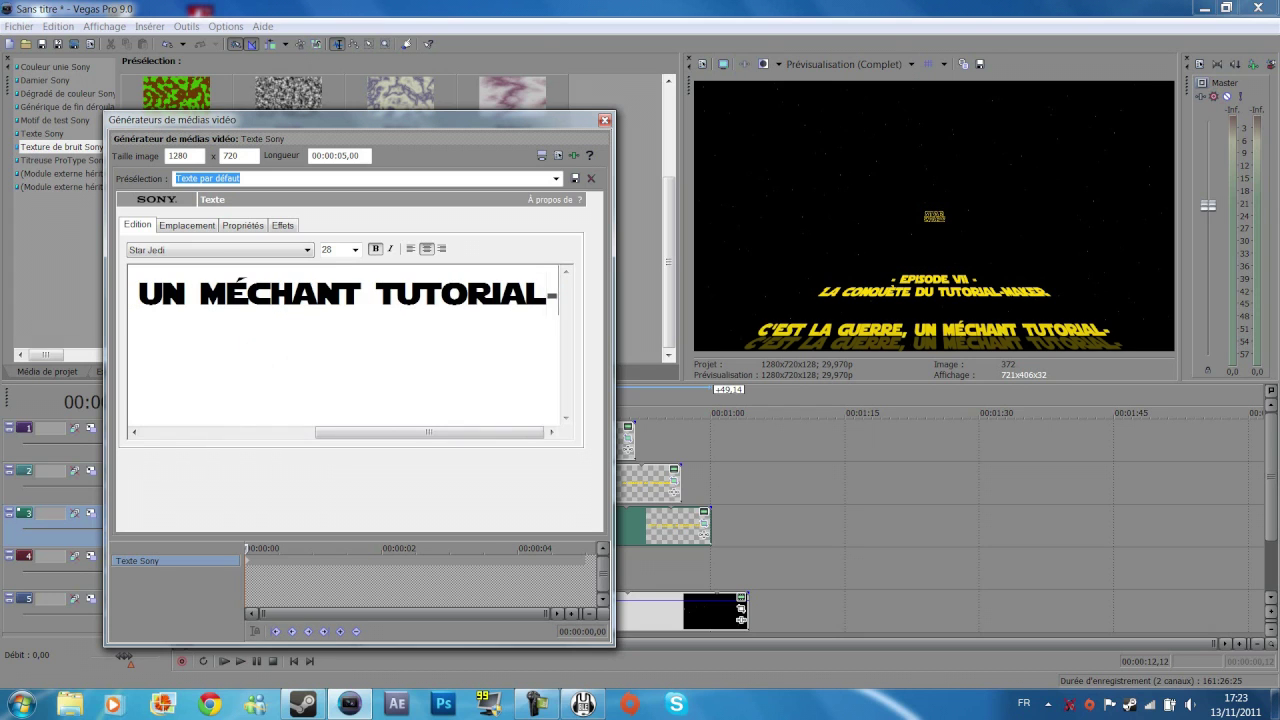
pyautogui.write('-MAKER')
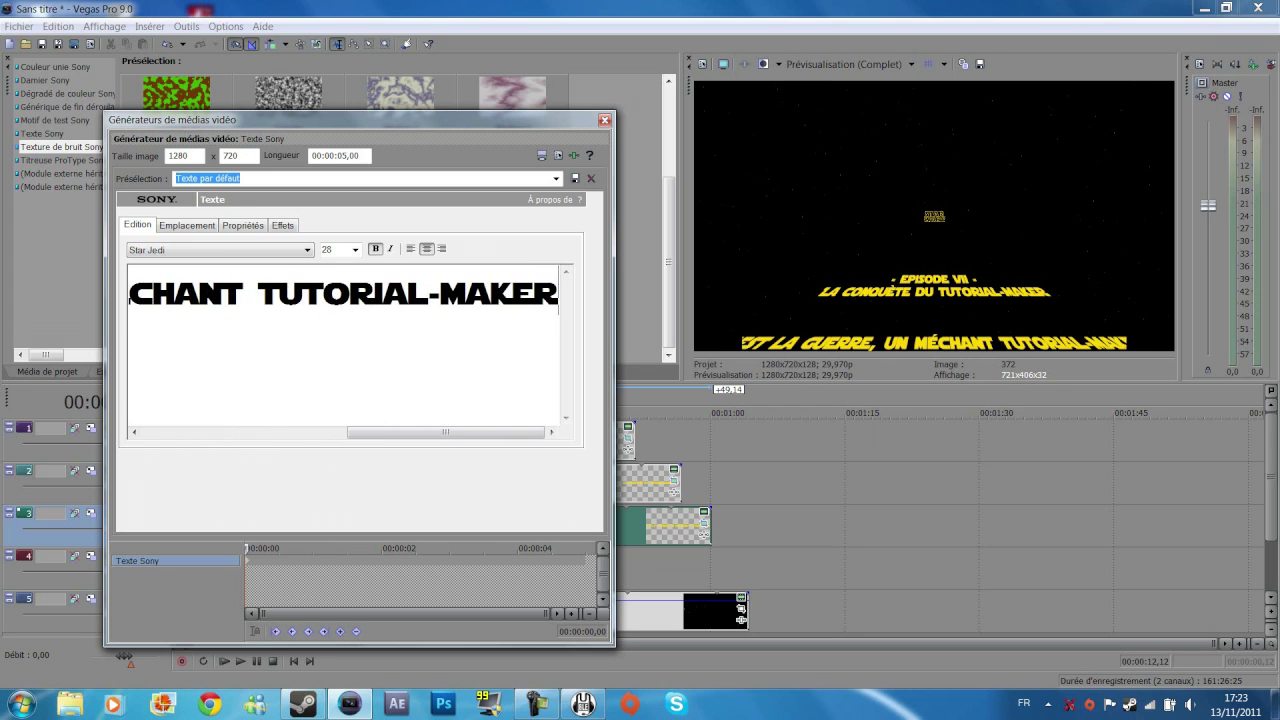
pyautogui.press('BackSpace')
pyautogui.press('BackSpace')
pyautogui.press('BackSpace')
pyautogui.press('BackSpace')
pyautogui.press('BackSpace')
pyautogui.press('Return')
pyautogui.write('MAKER DU NOM')
pyautogui.write(' DE CORLEONE')
pyautogui.write('75014')
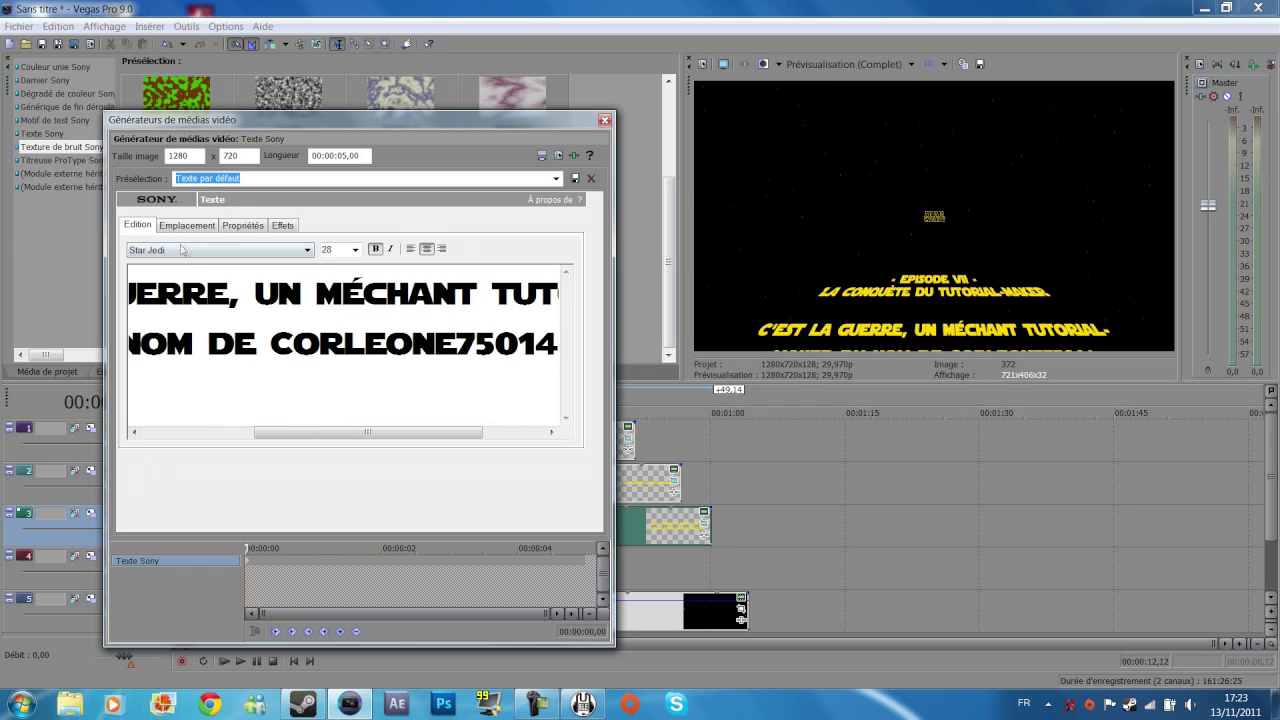
# Step: Reduce the line spacing of the two-line text slightly, check its placement, and close the text generator
pyautogui.click(243, 225)
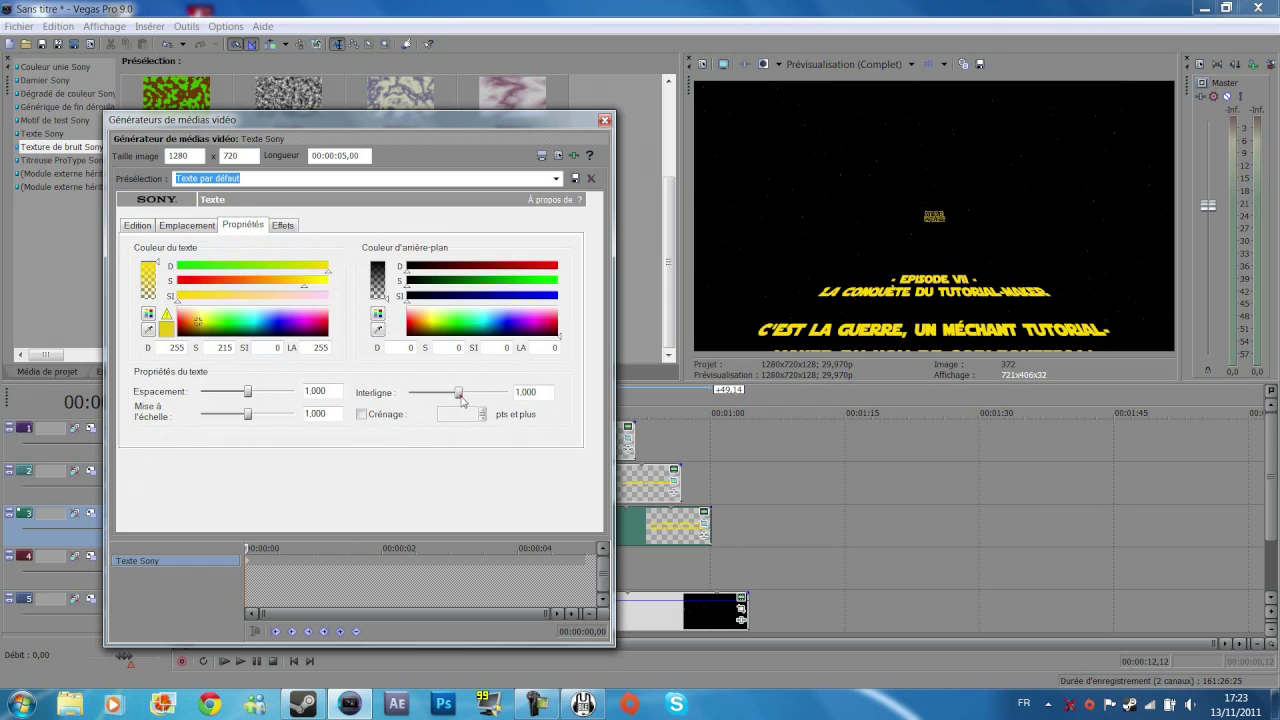
pyautogui.moveTo(459, 395); pyautogui.dragTo(444, 404)
pyautogui.click(187, 225)
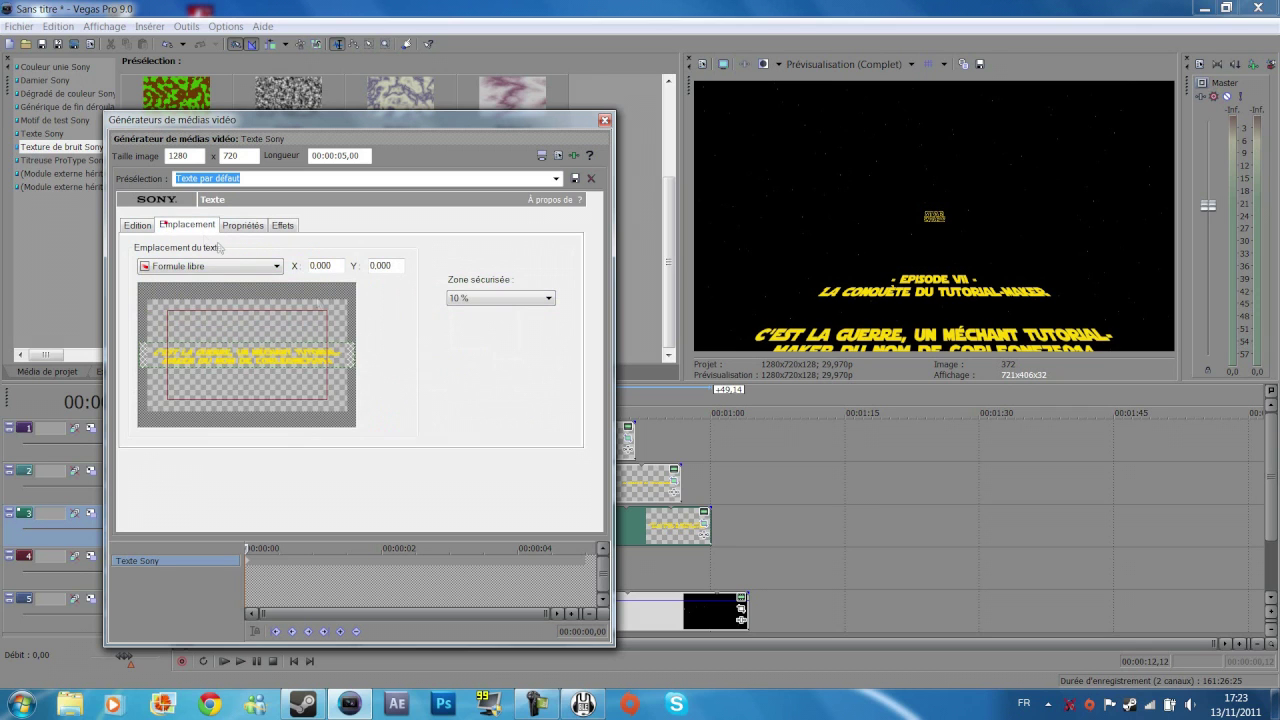
pyautogui.click(601, 121)
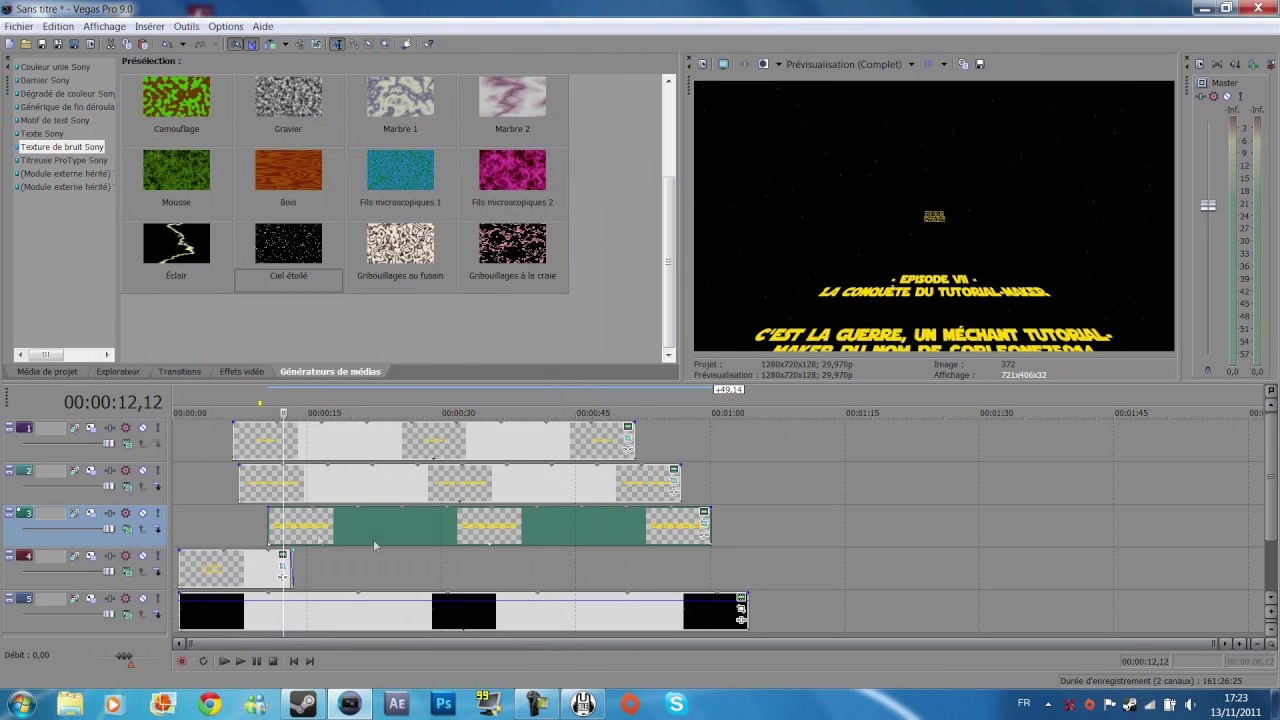
# Step: Lengthen the track 3 text event by 10,10 and move its last pan/crop keyframe to the event's new end
pyautogui.click(350, 528)
pyautogui.press('space')
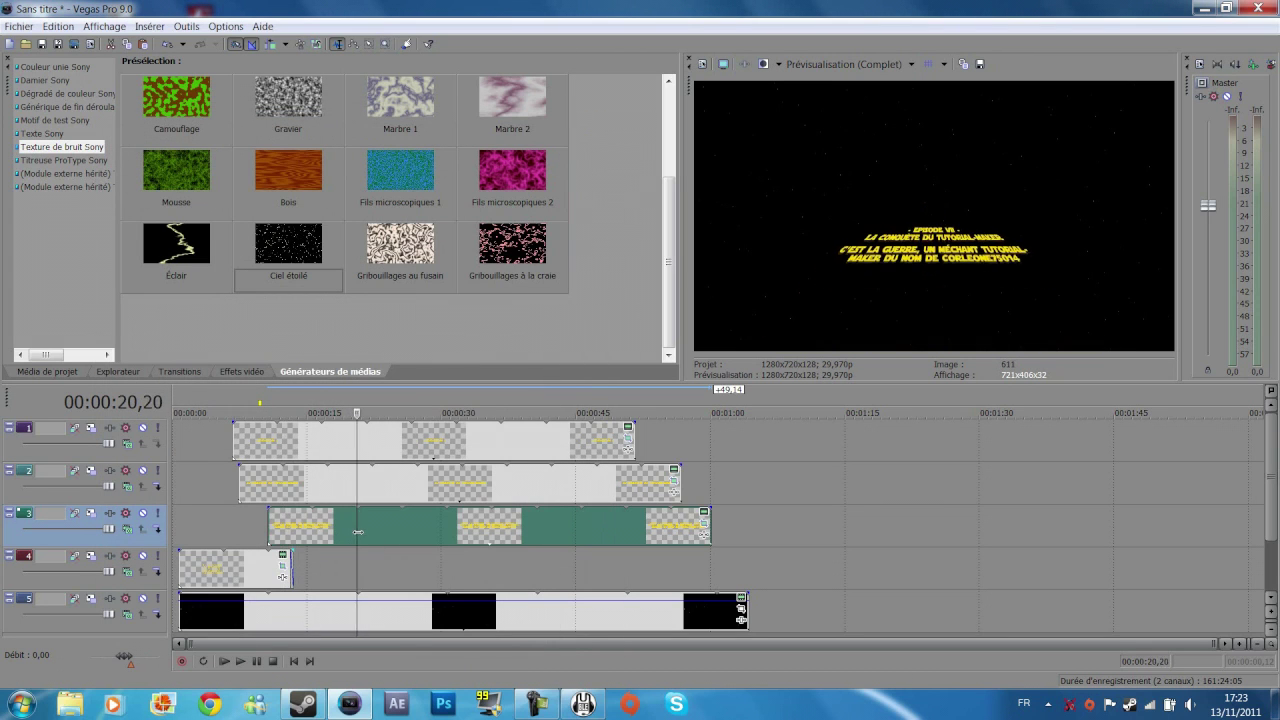
pyautogui.click(682, 532)
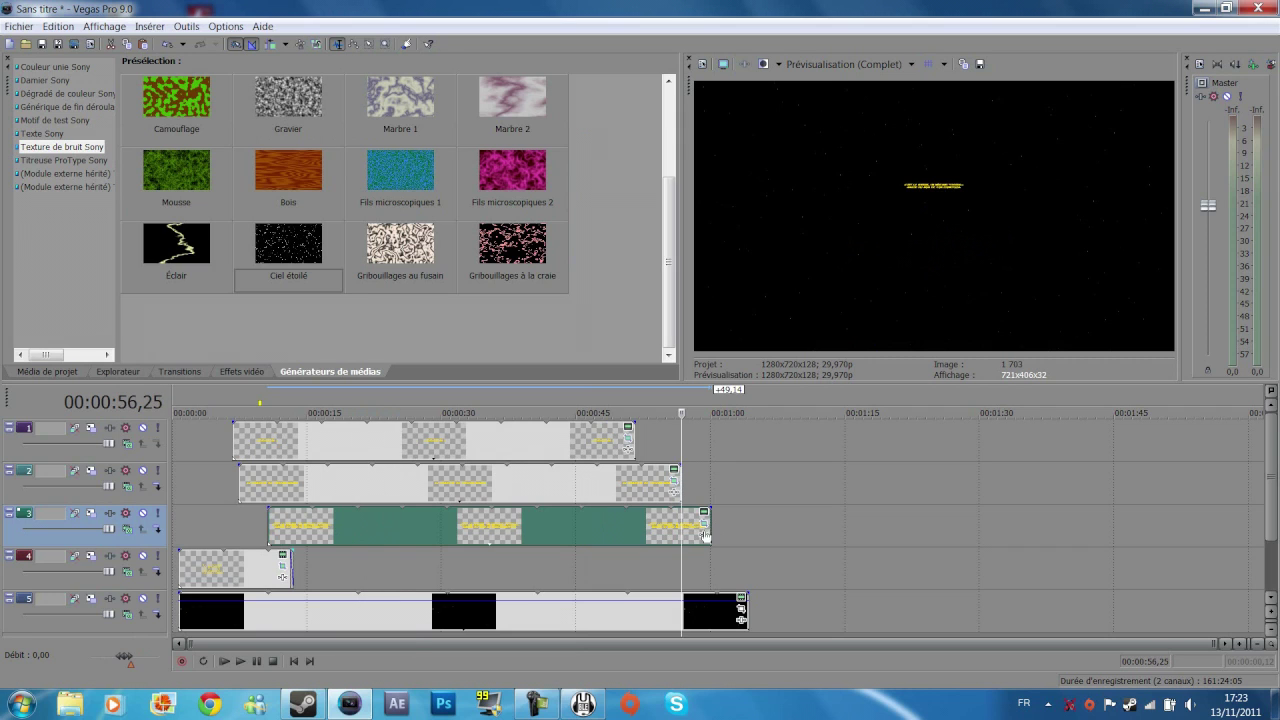
pyautogui.click(667, 532)
pyautogui.click(645, 535)
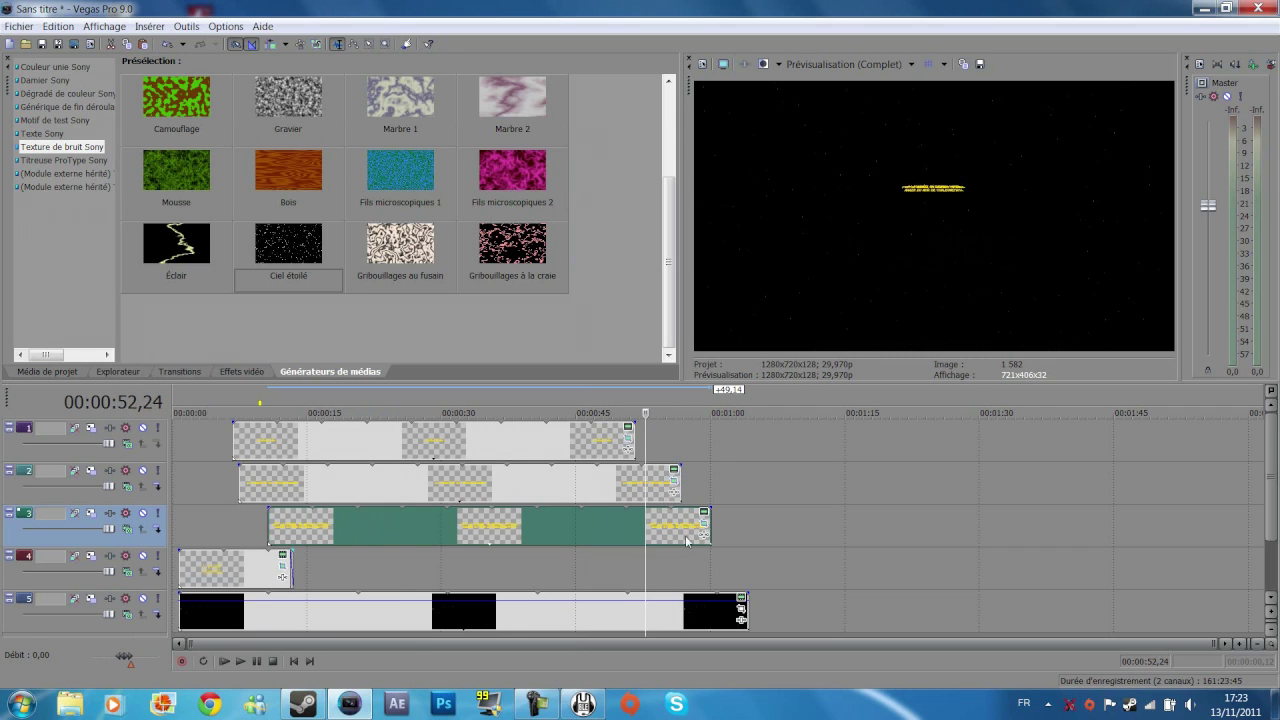
pyautogui.moveTo(707, 535); pyautogui.dragTo(802, 530)
pyautogui.click(797, 524)
pyautogui.moveTo(642, 587); pyautogui.dragTo(776, 588)
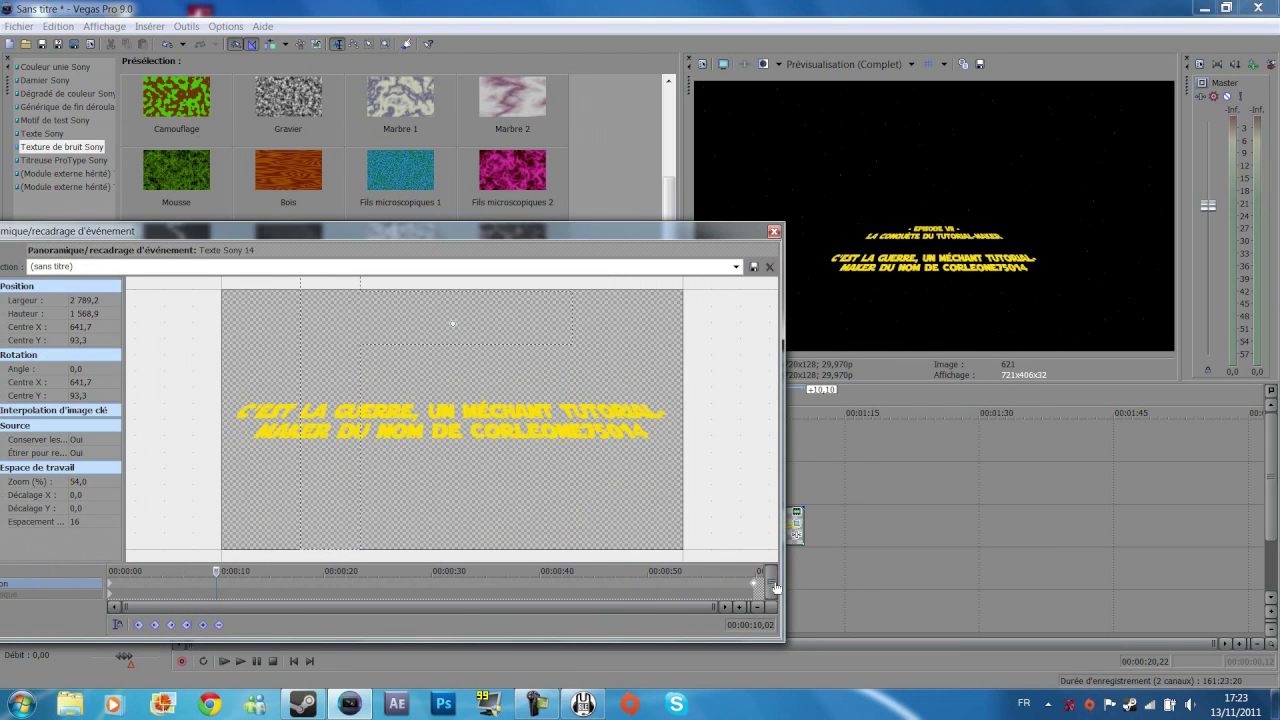
pyautogui.click(773, 232)
# Step: Add short fade-outs to the ends of the text events on tracks 1, 2 and 3
pyautogui.moveTo(358, 538); pyautogui.dragTo(630, 529)
pyautogui.press('space')
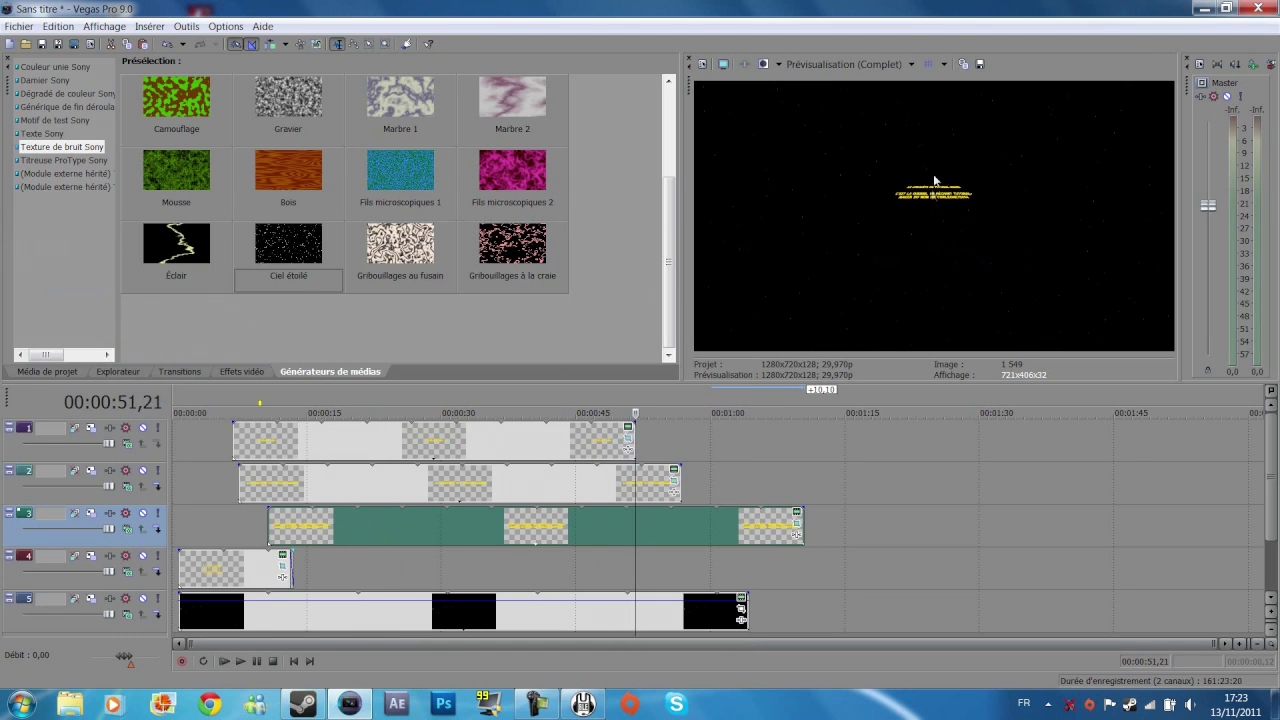
pyautogui.moveTo(634, 522); pyautogui.dragTo(604, 535)
pyautogui.scroll(3, 645, 482)
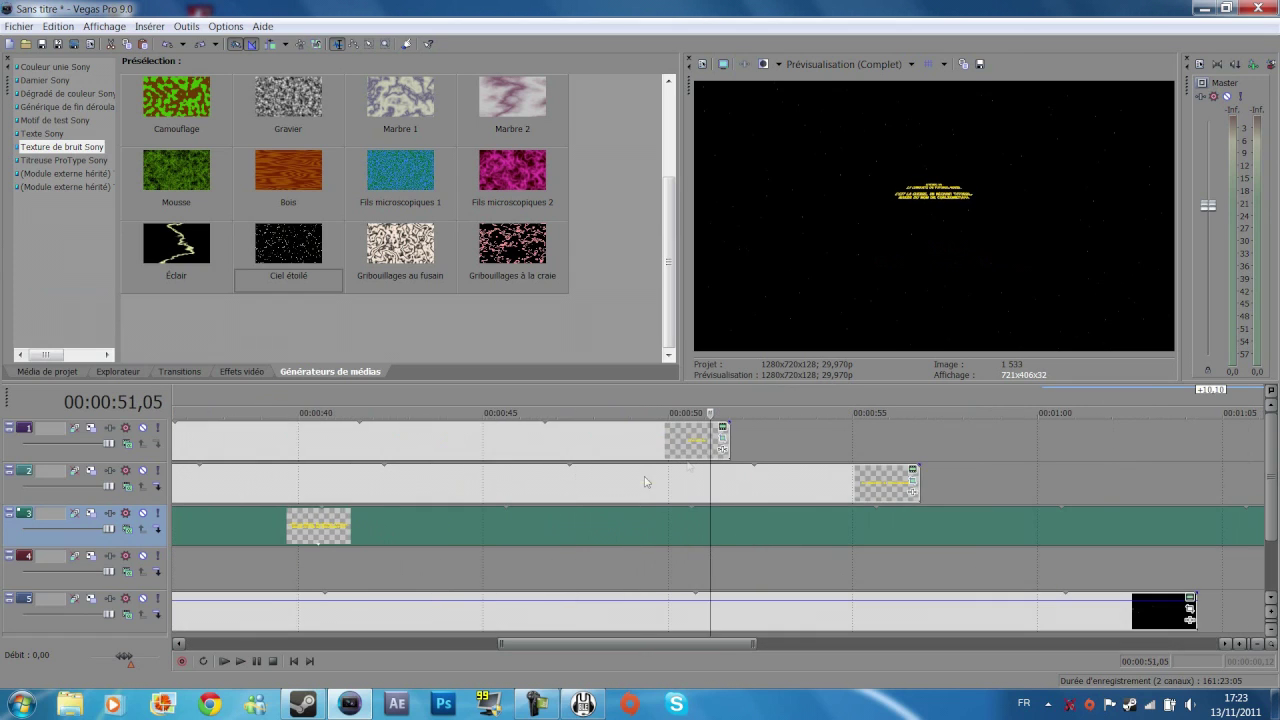
pyautogui.scroll(1, 725, 452)
pyautogui.moveTo(738, 421); pyautogui.dragTo(725, 421)
pyautogui.click(987, 464)
pyautogui.moveTo(990, 463)
pyautogui.mouseDown()
pyautogui.moveTo(960, 469)
pyautogui.moveTo(958, 507)
pyautogui.mouseUp()
pyautogui.scroll(-3, 976, 478)
pyautogui.scroll(-3, 381, 558)
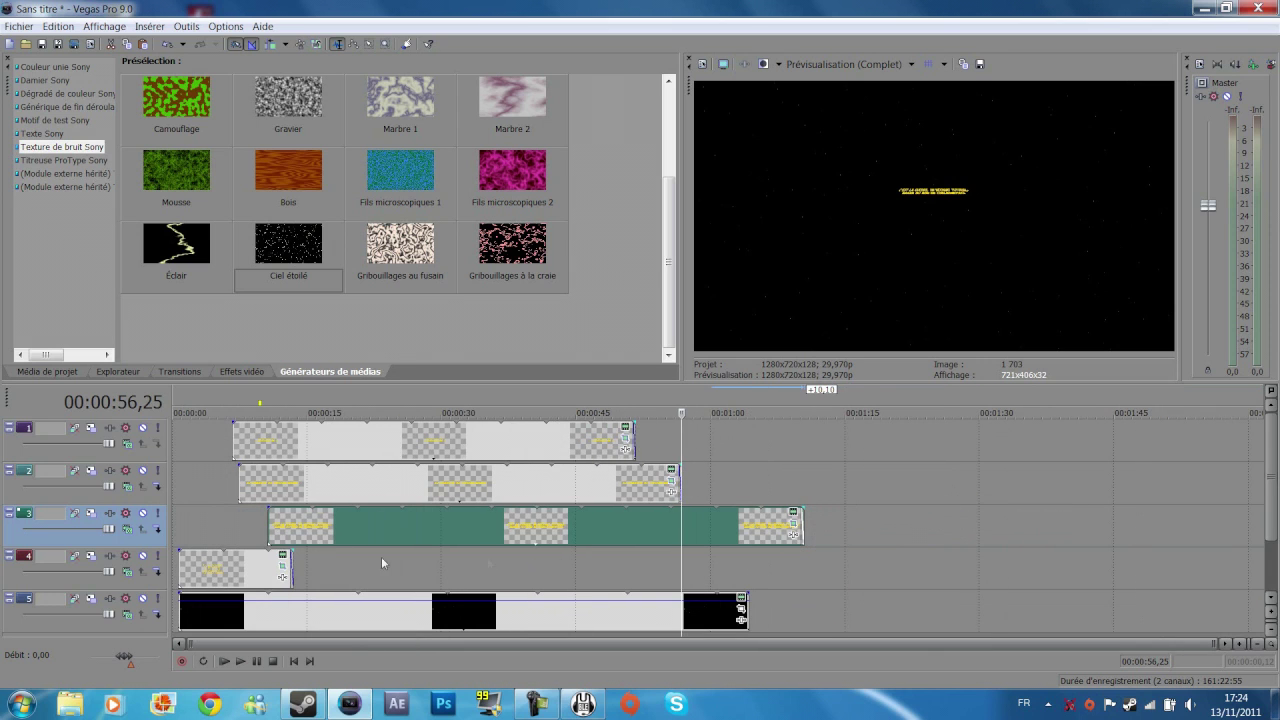
# Step: Play the sequence from the beginning to check the scrolling of all the text lines
pyautogui.click(294, 661)
pyautogui.press('space')
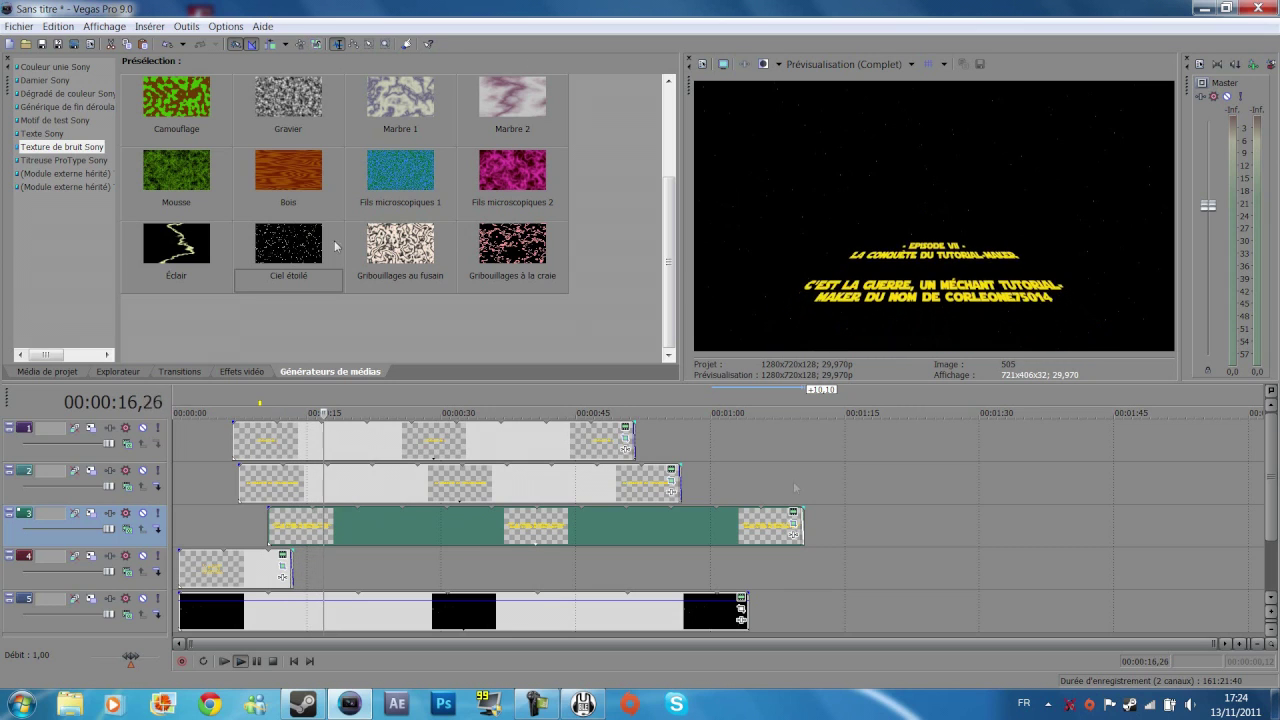
pyautogui.press('space')
pyautogui.click(327, 563)
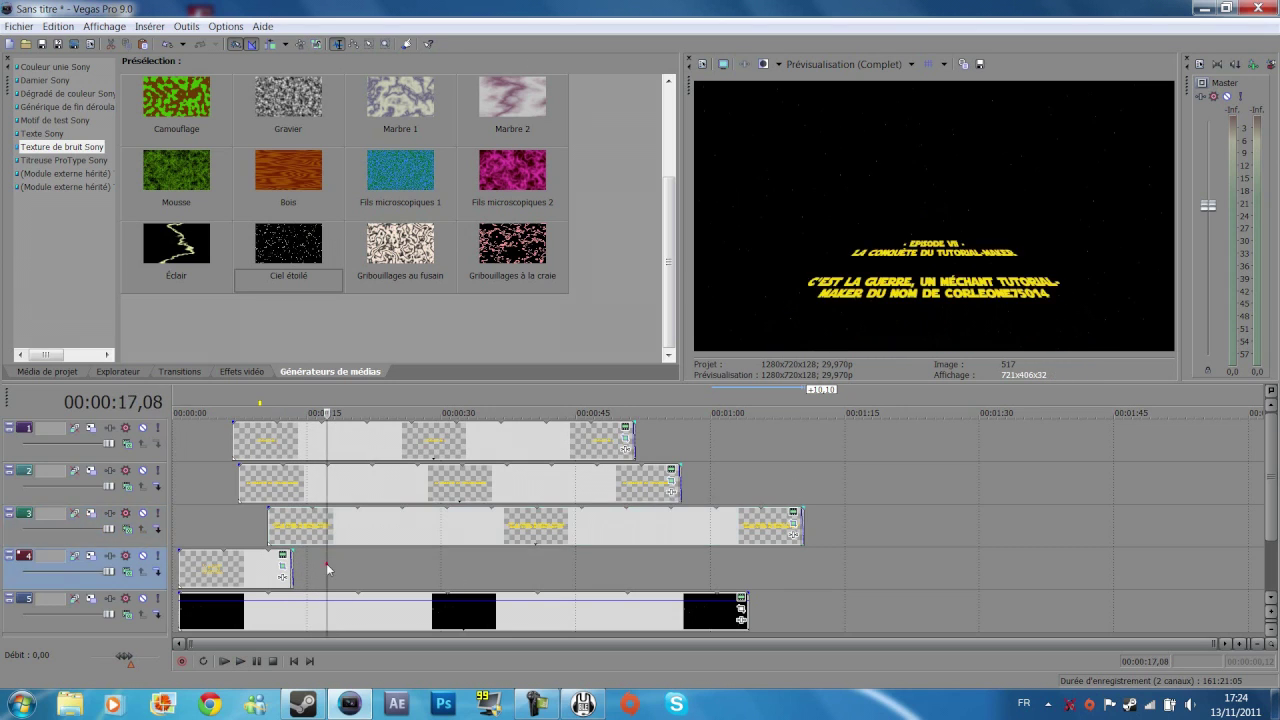
# Step: Preview the titles around 50 seconds and shorten the track 2 subtitle event by 4,25 so it ends at about 51 seconds
pyautogui.click(655, 563)
pyautogui.click(625, 566)
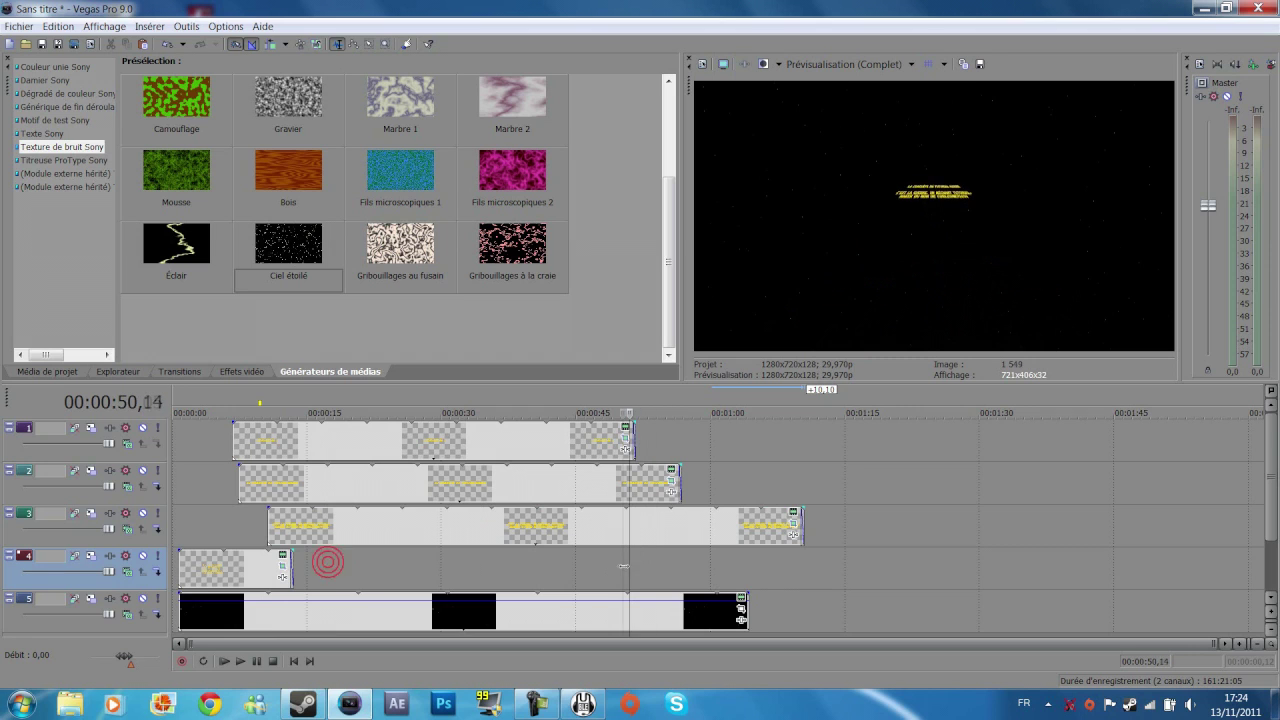
pyautogui.press('space')
pyautogui.scroll(4, 636, 538)
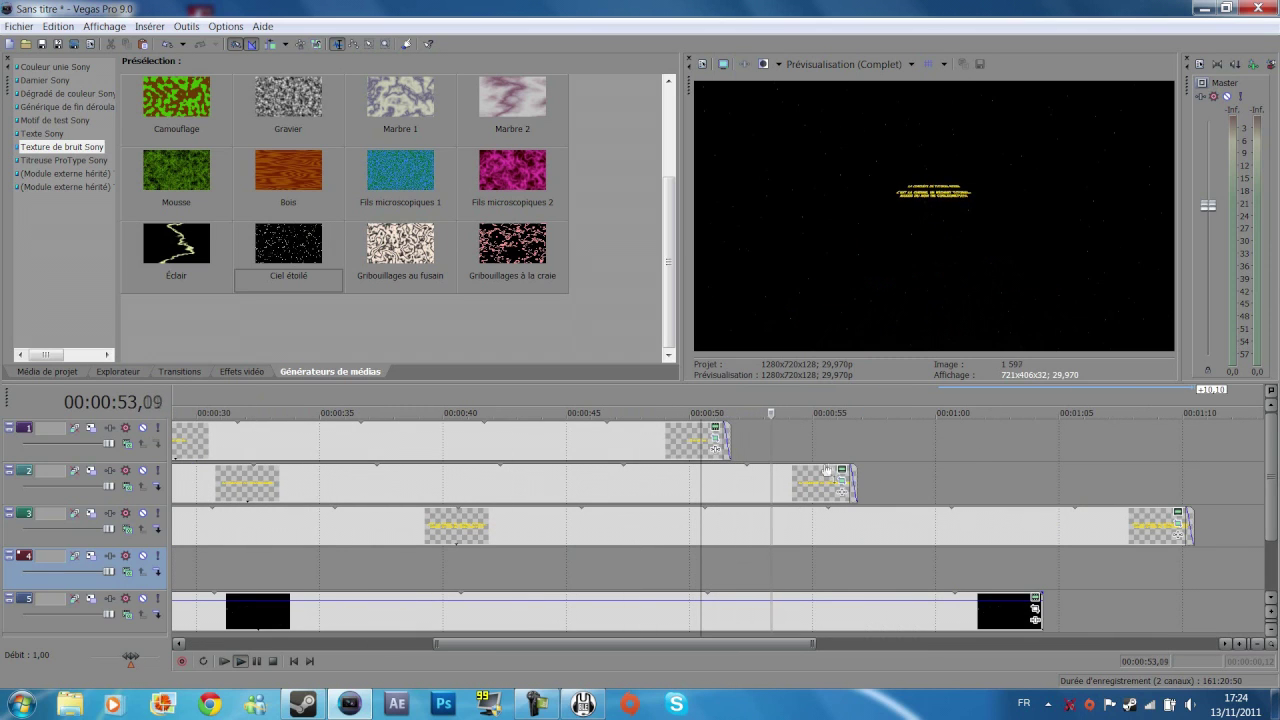
pyautogui.moveTo(855, 483); pyautogui.dragTo(733, 491)
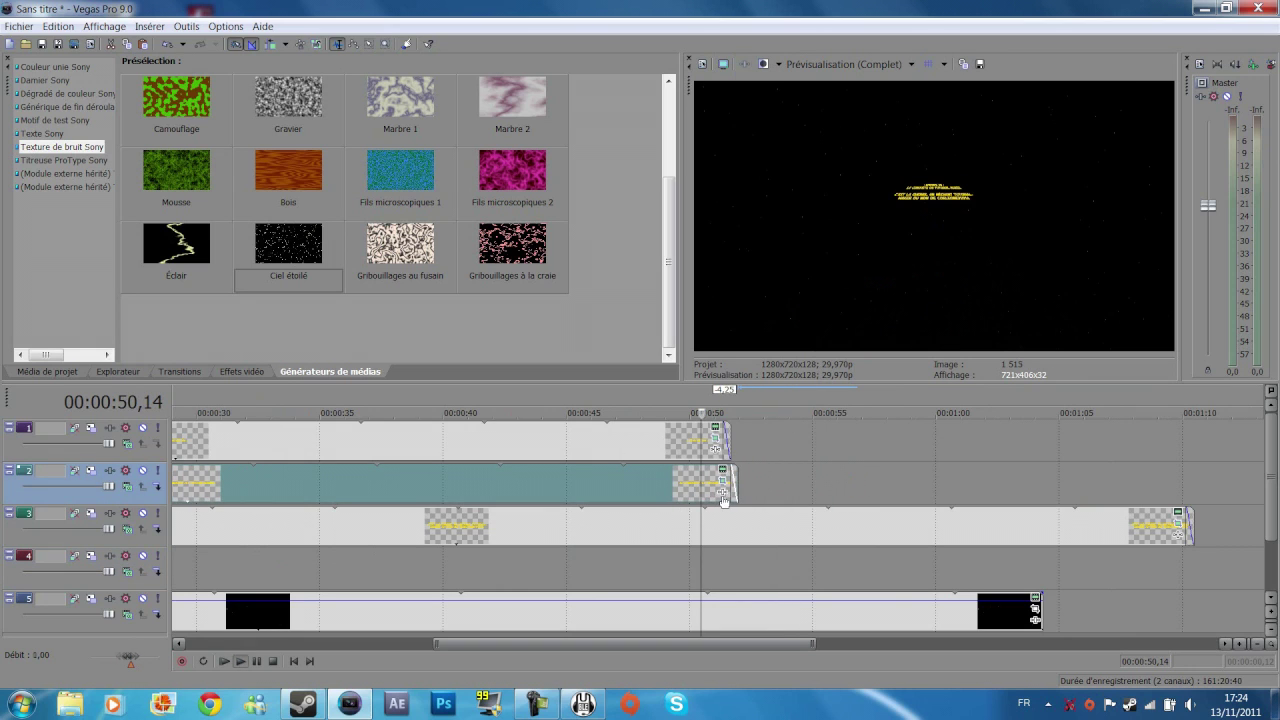
# Step: Preview the titles from about 50 seconds and lengthen the track 2 subtitle event by 0,05
pyautogui.press('space')
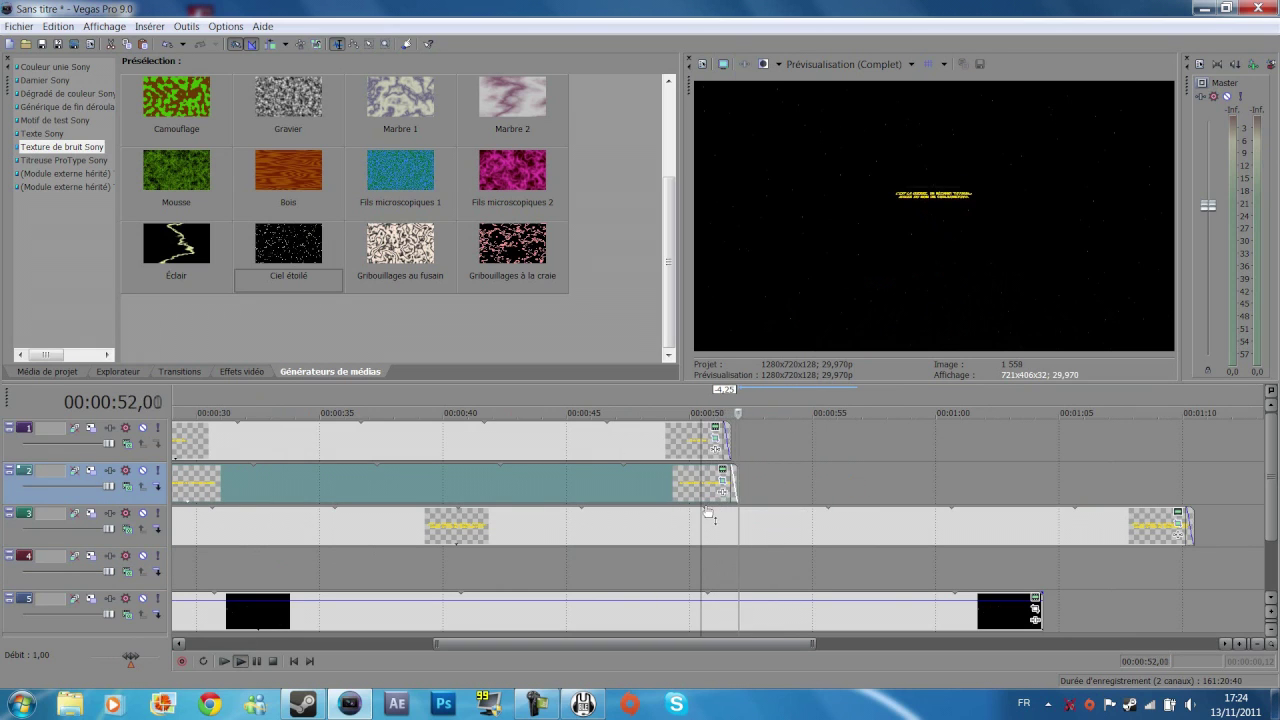
pyautogui.moveTo(736, 486); pyautogui.dragTo(770, 482)
pyautogui.scroll(3, 816, 501)
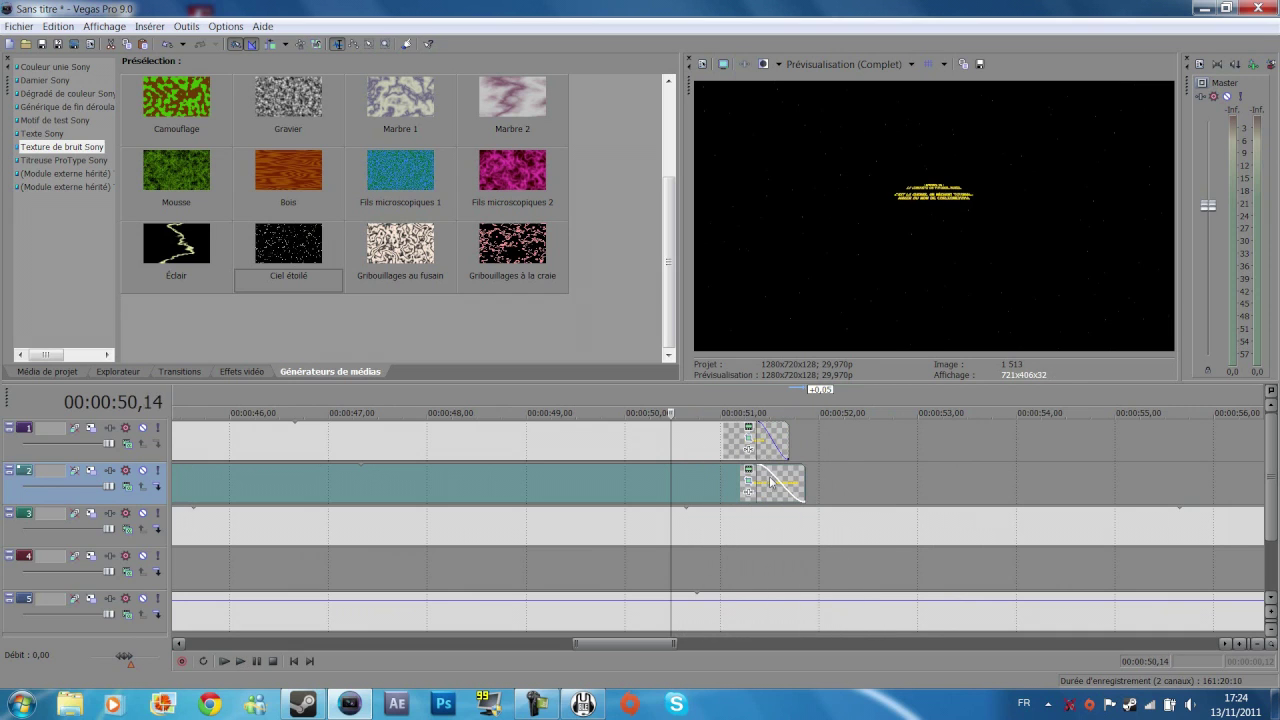
# Step: Lengthen the fade-outs on the track 1 and track 2 text events, setting the track 2 fade offset to 0,28
pyautogui.moveTo(749, 442); pyautogui.dragTo(716, 449)
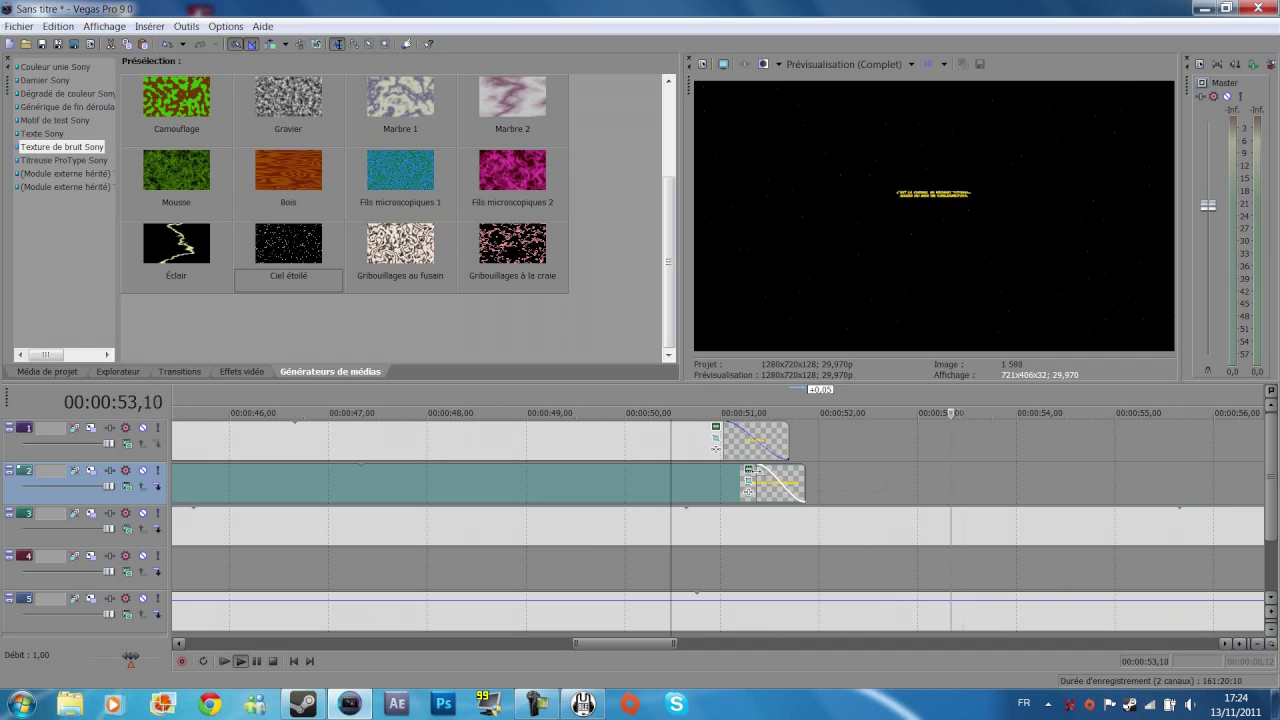
pyautogui.moveTo(748, 491); pyautogui.dragTo(716, 481)
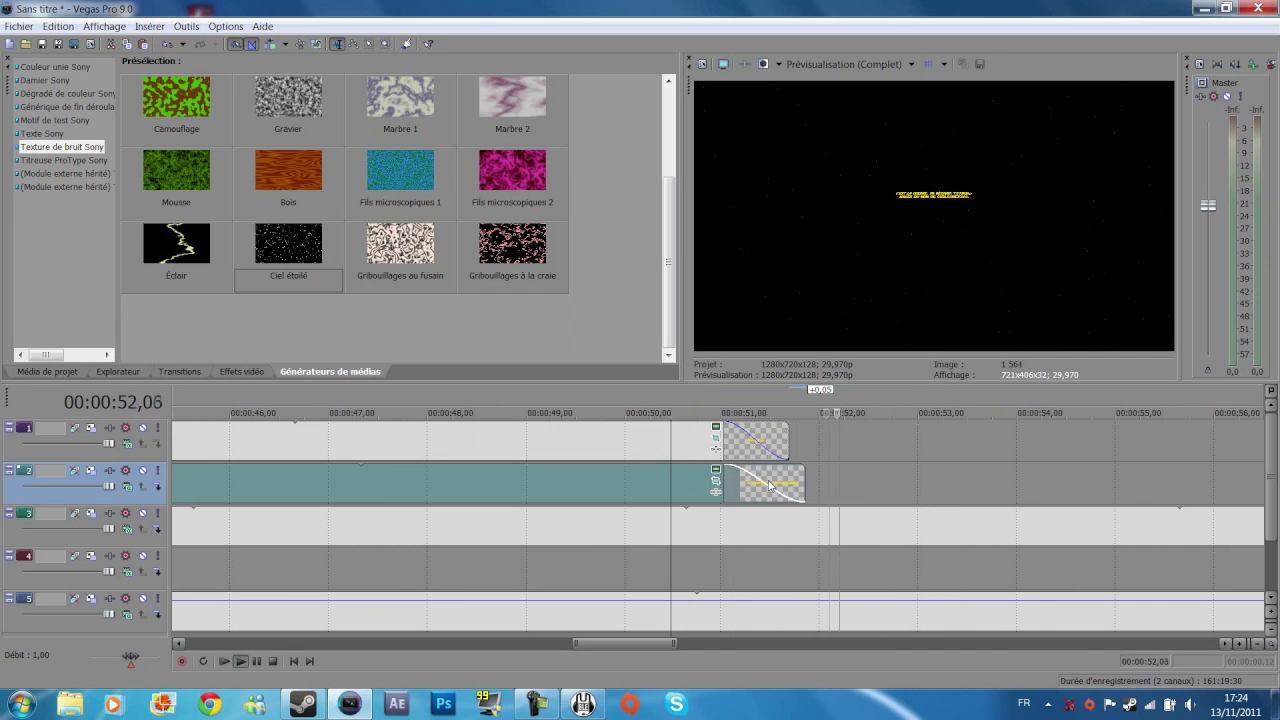
pyautogui.press('space')
pyautogui.moveTo(718, 489); pyautogui.dragTo(708, 491)
pyautogui.press('space')
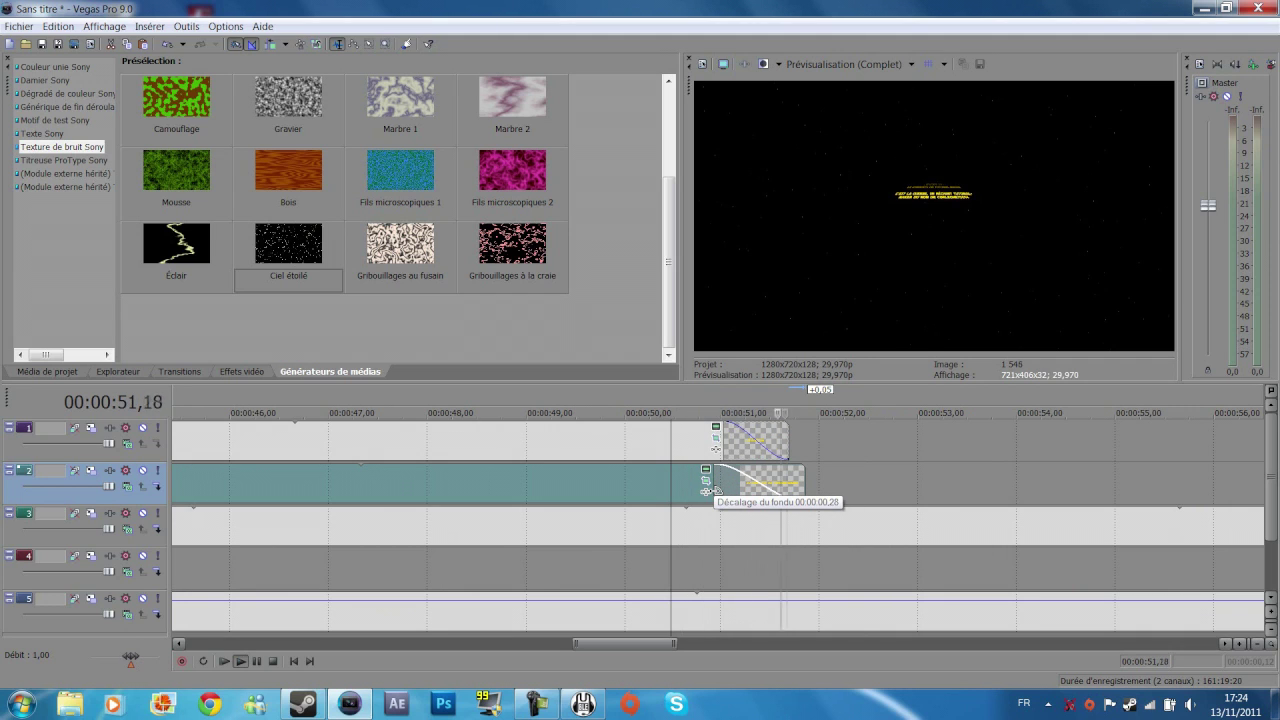
pyautogui.scroll(-6, 710, 491)
pyautogui.press('space')
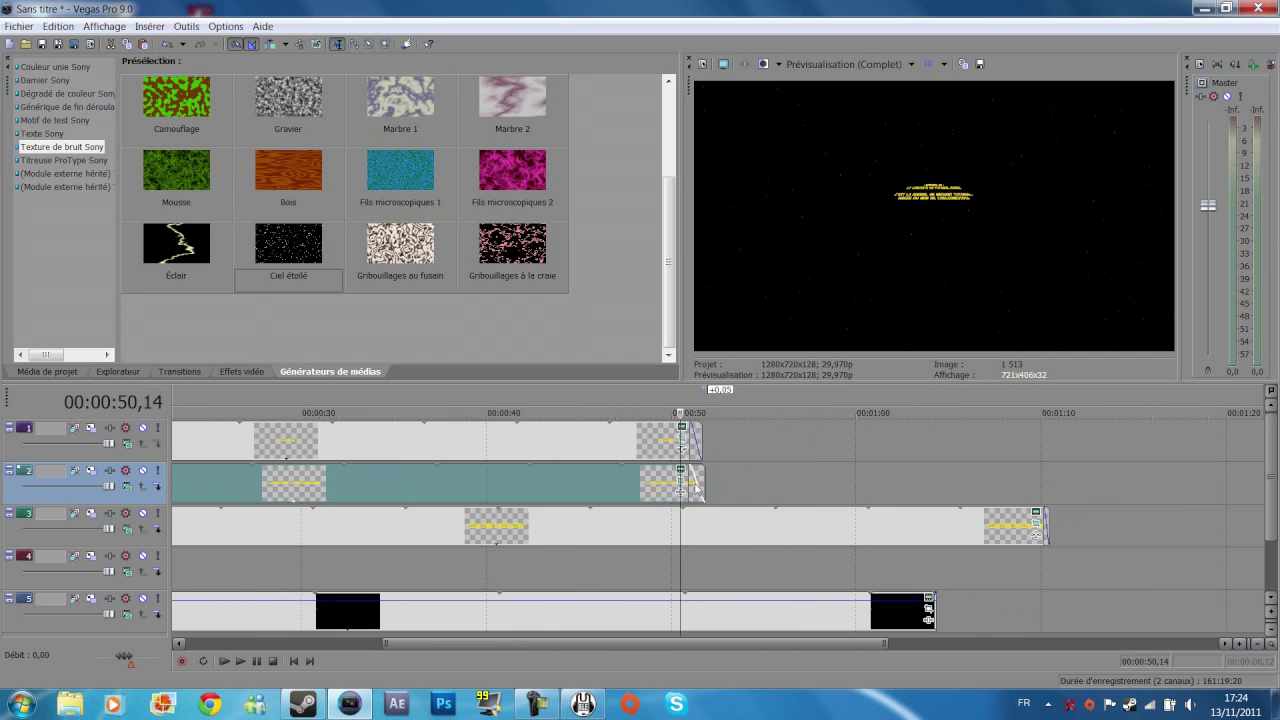
# Step: Preview the sequence from about 5 seconds to check the shrinking title and the scrolling text lines
pyautogui.scroll(-3, 682, 498)
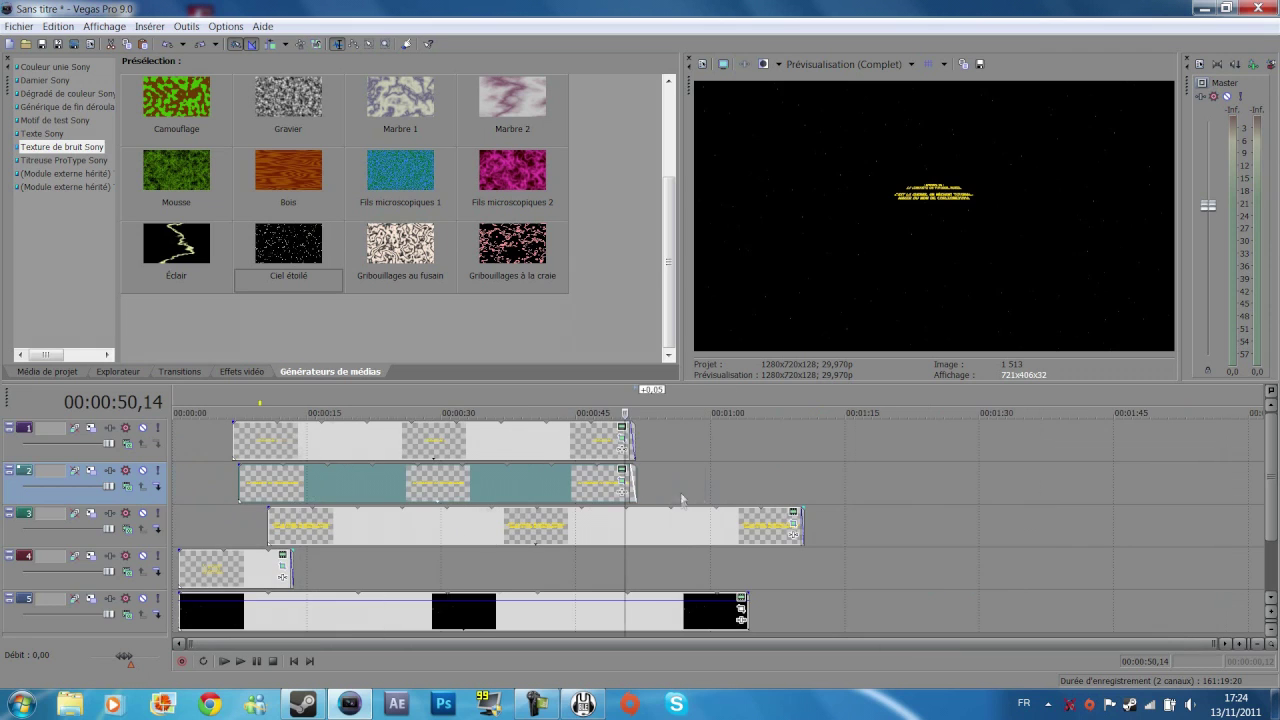
pyautogui.click(279, 491)
pyautogui.click(221, 522)
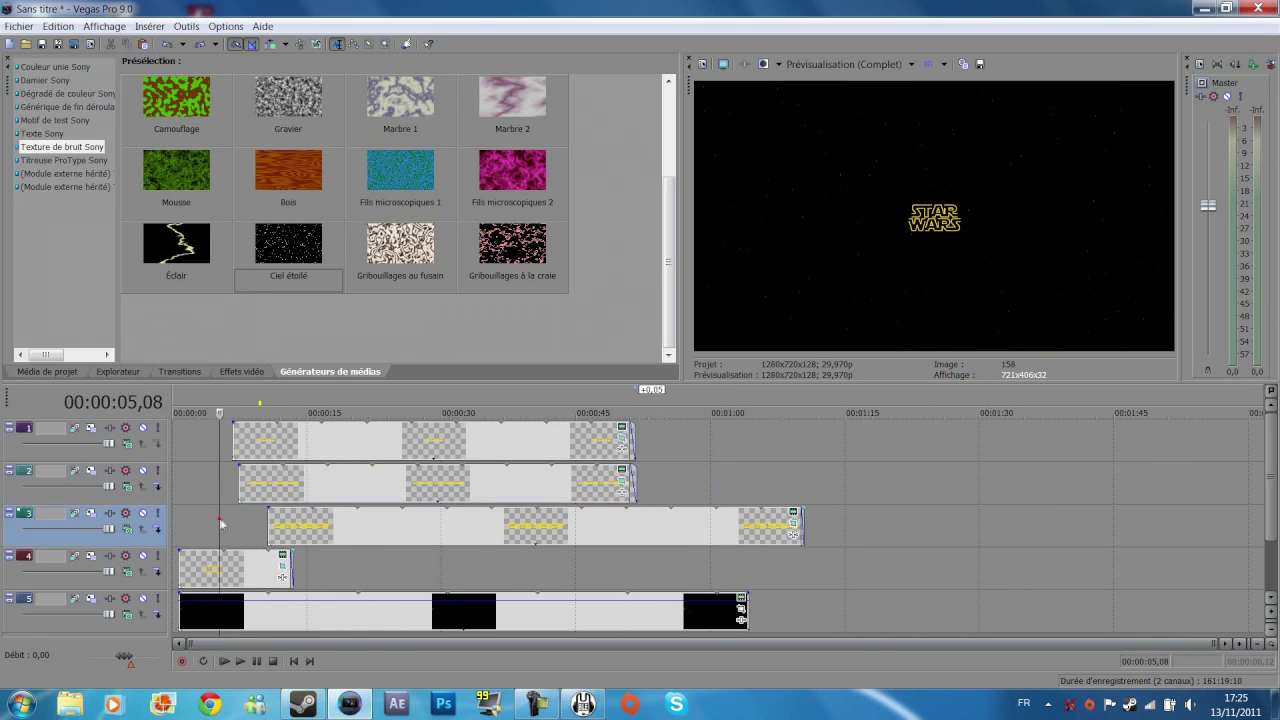
pyautogui.press('space')
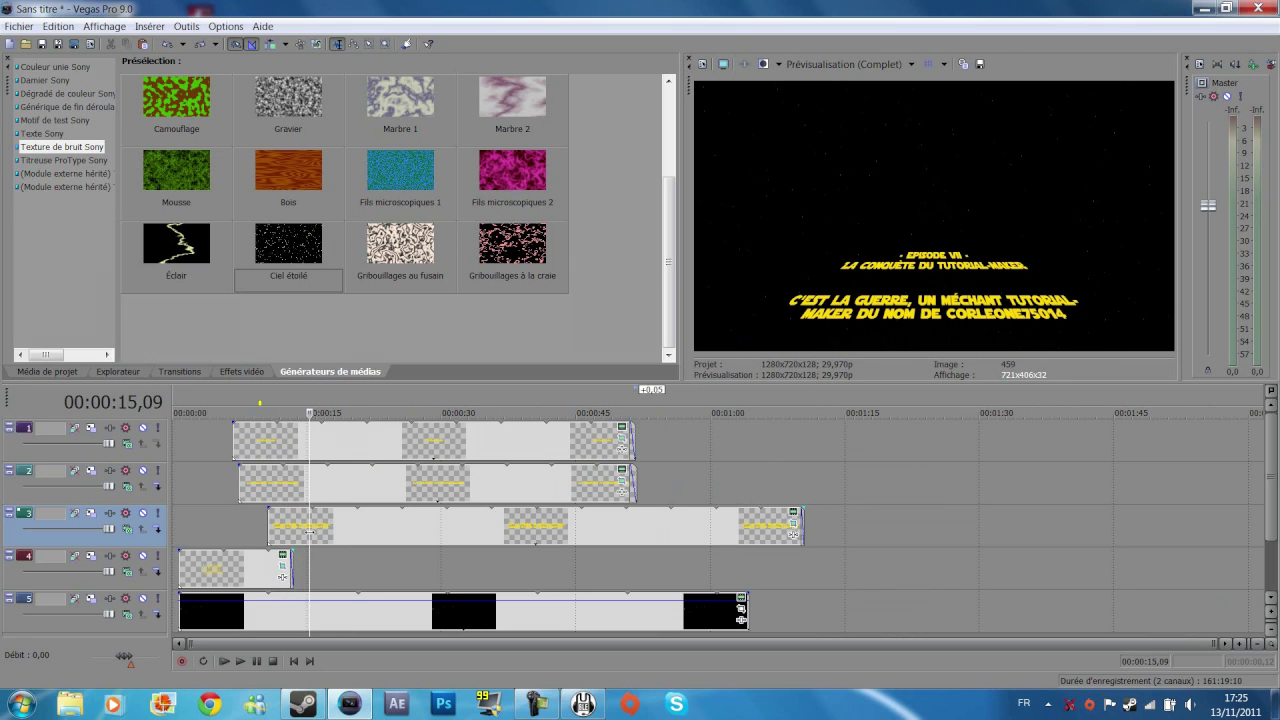
pyautogui.press('space')
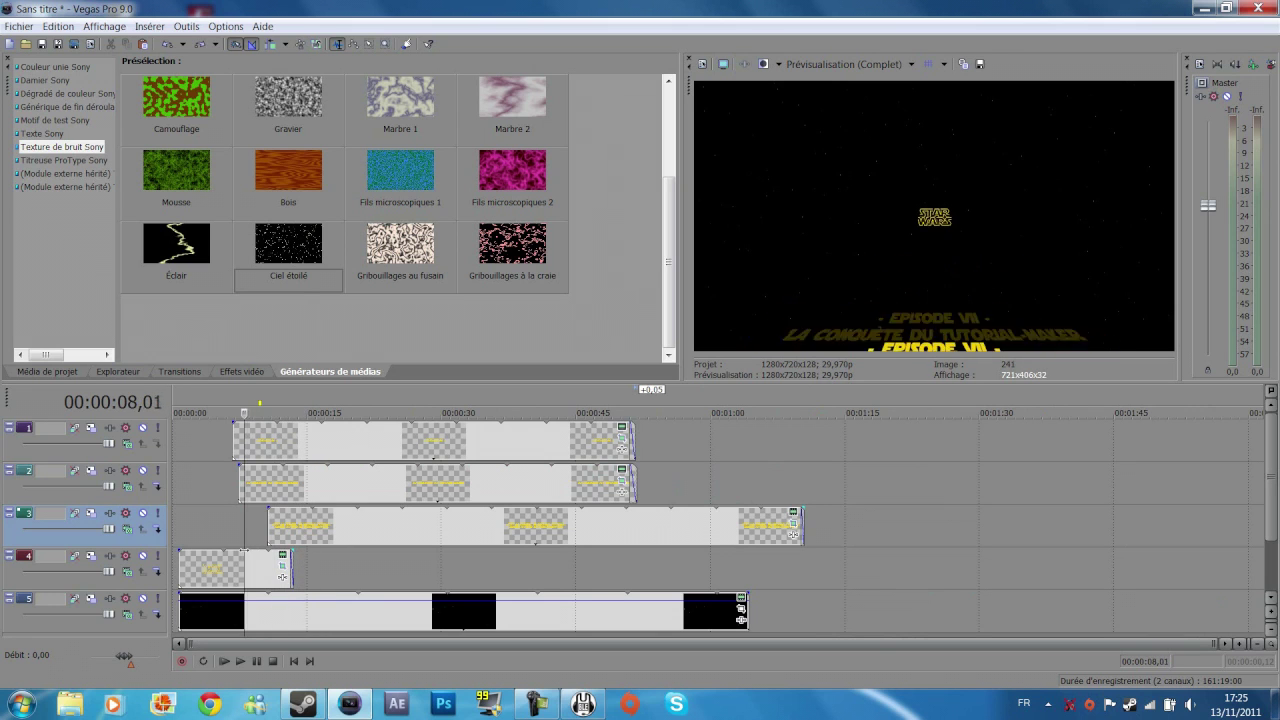
pyautogui.press('space')
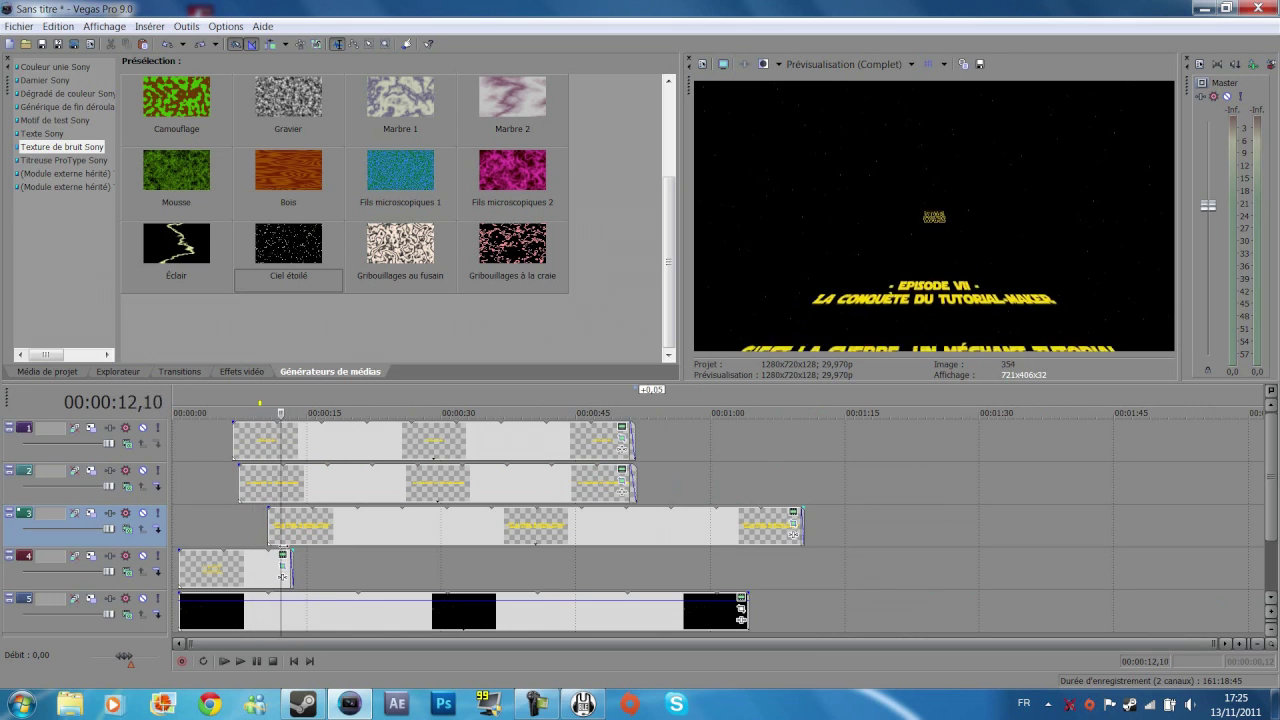
pyautogui.press('space')
pyautogui.press('space')
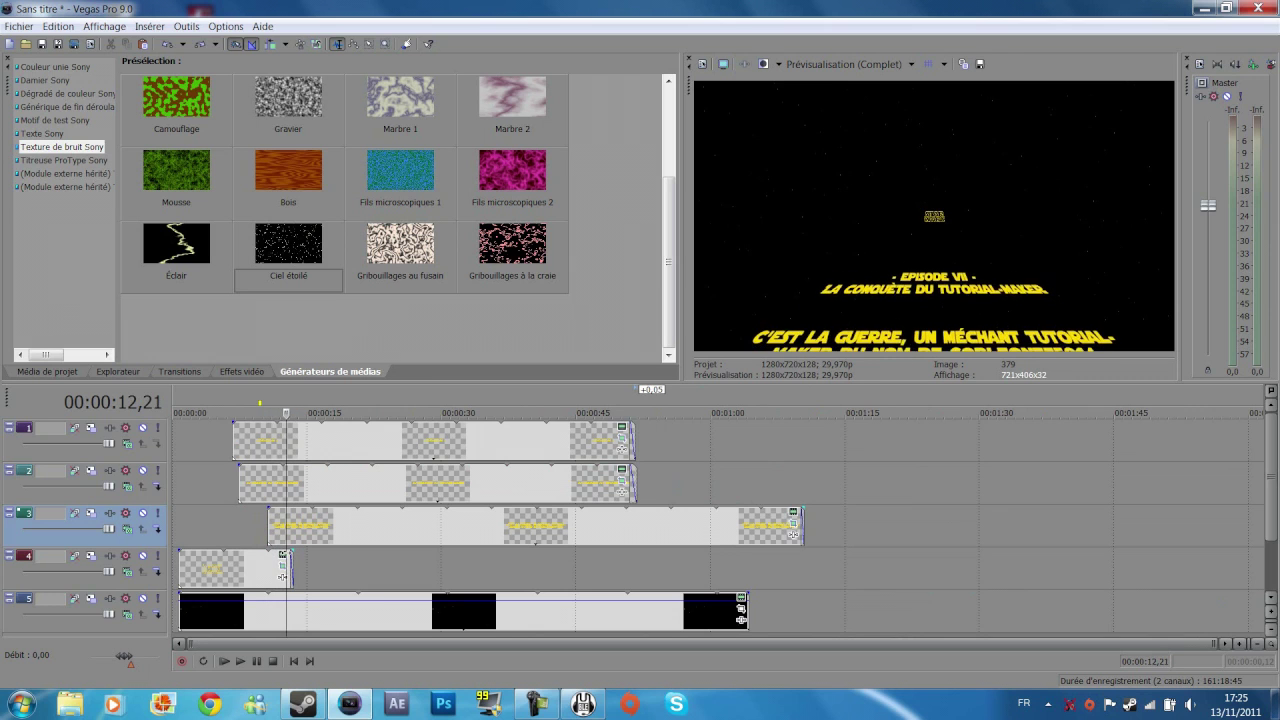
pyautogui.press('space')
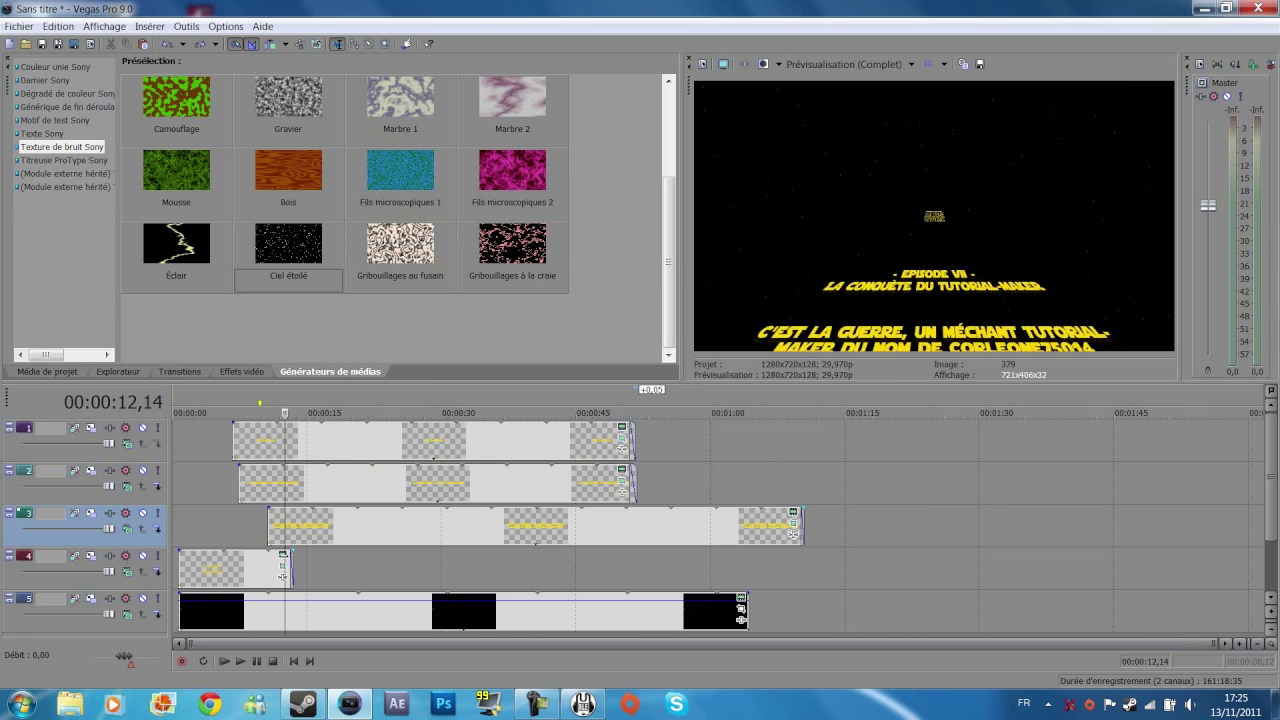
pyautogui.click(293, 571)
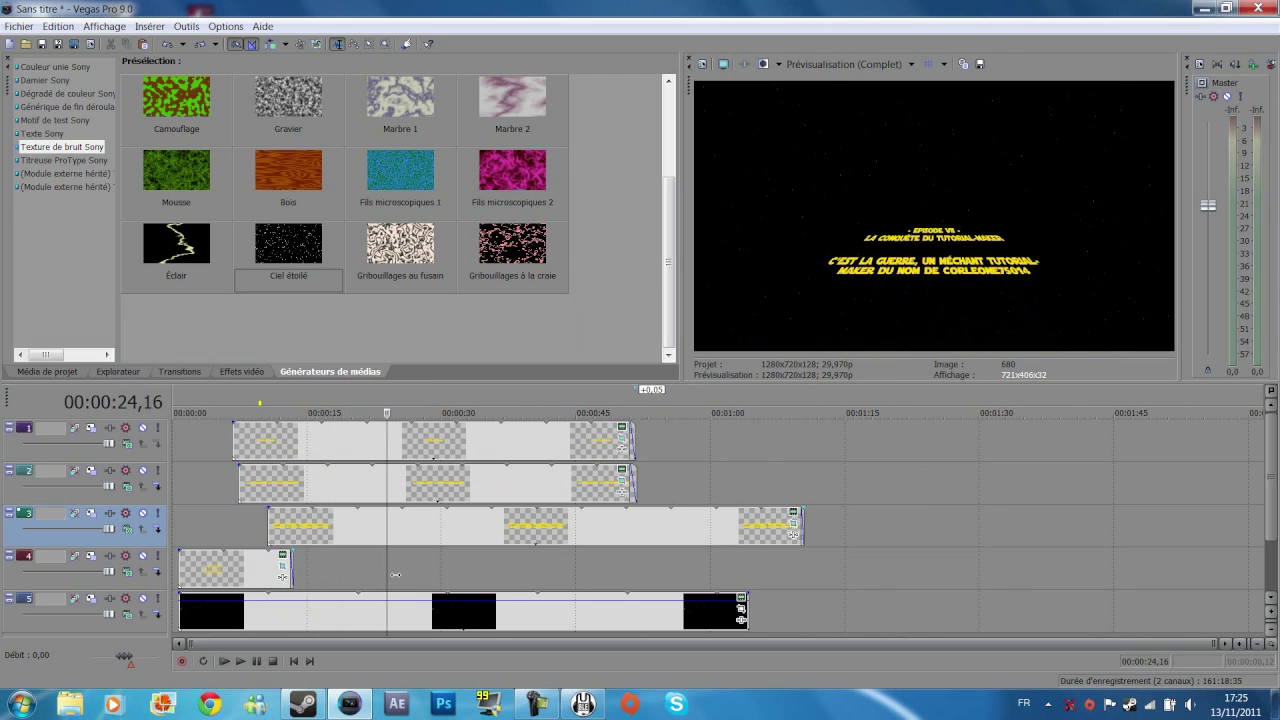
pyautogui.press('space')
pyautogui.press('space')
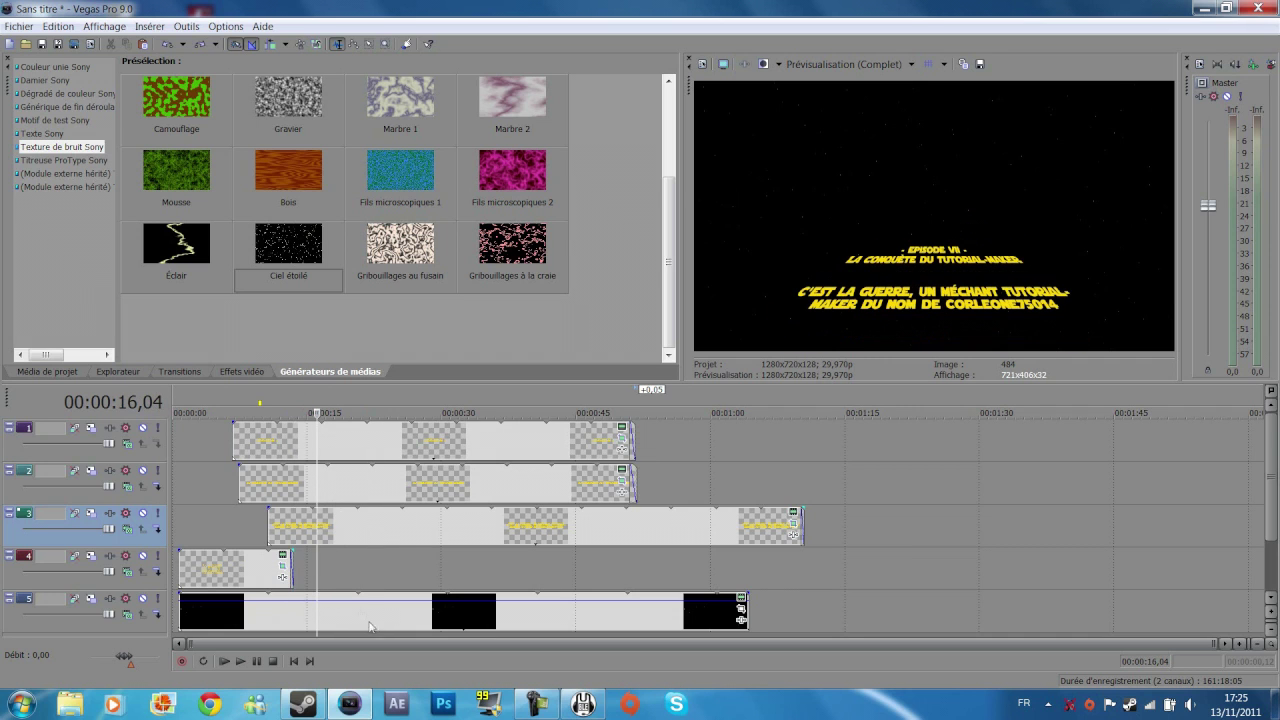
# Step: Apply the Courbes de couleur Sony effect to the starry background event on track 5 and adjust its color curve
pyautogui.click(283, 565)
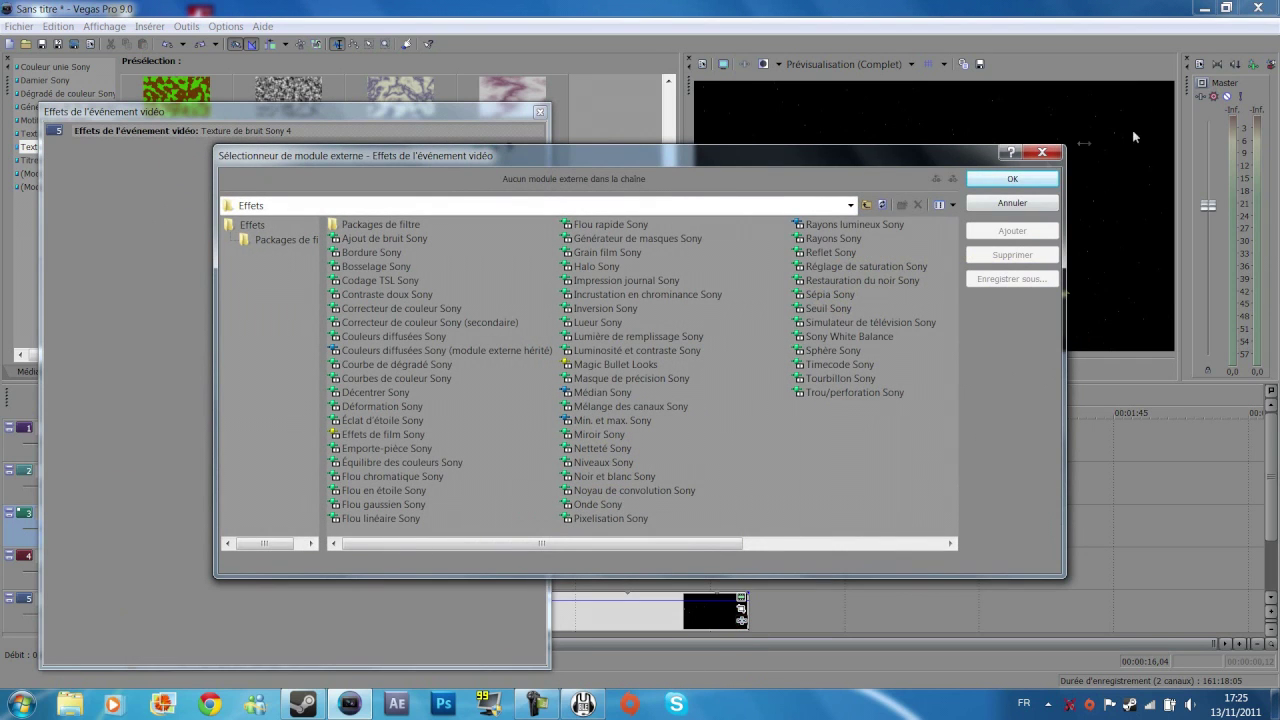
pyautogui.click(1042, 152)
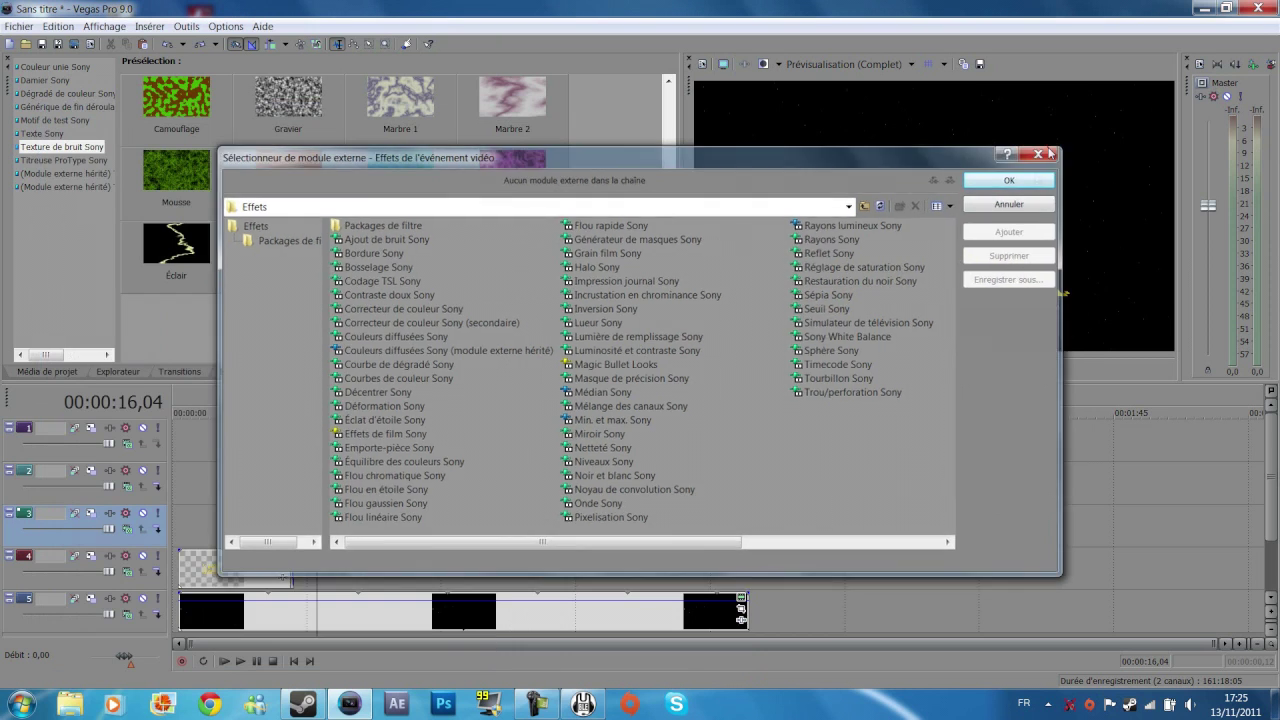
pyautogui.click(740, 621)
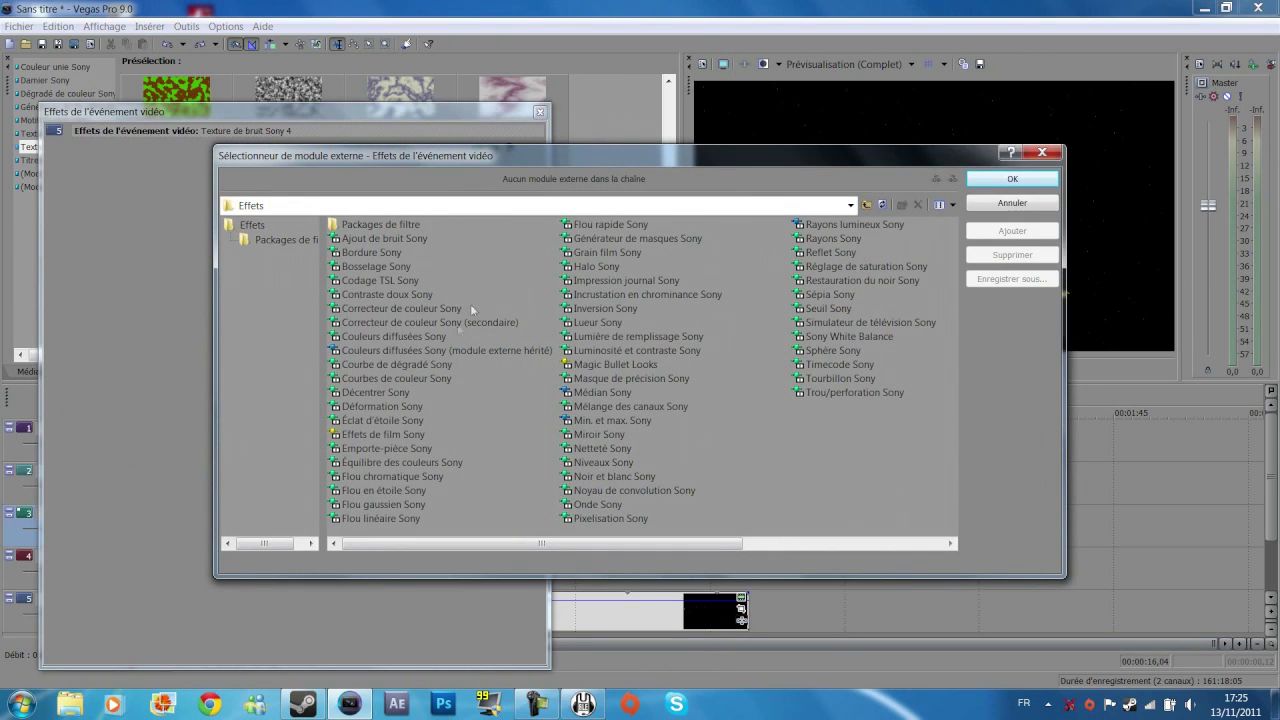
pyautogui.doubleClick(375, 382)
pyautogui.press('Return')
pyautogui.moveTo(407, 263); pyautogui.dragTo(278, 195)
pyautogui.moveTo(244, 379); pyautogui.dragTo(257, 347)
pyautogui.click(539, 113)
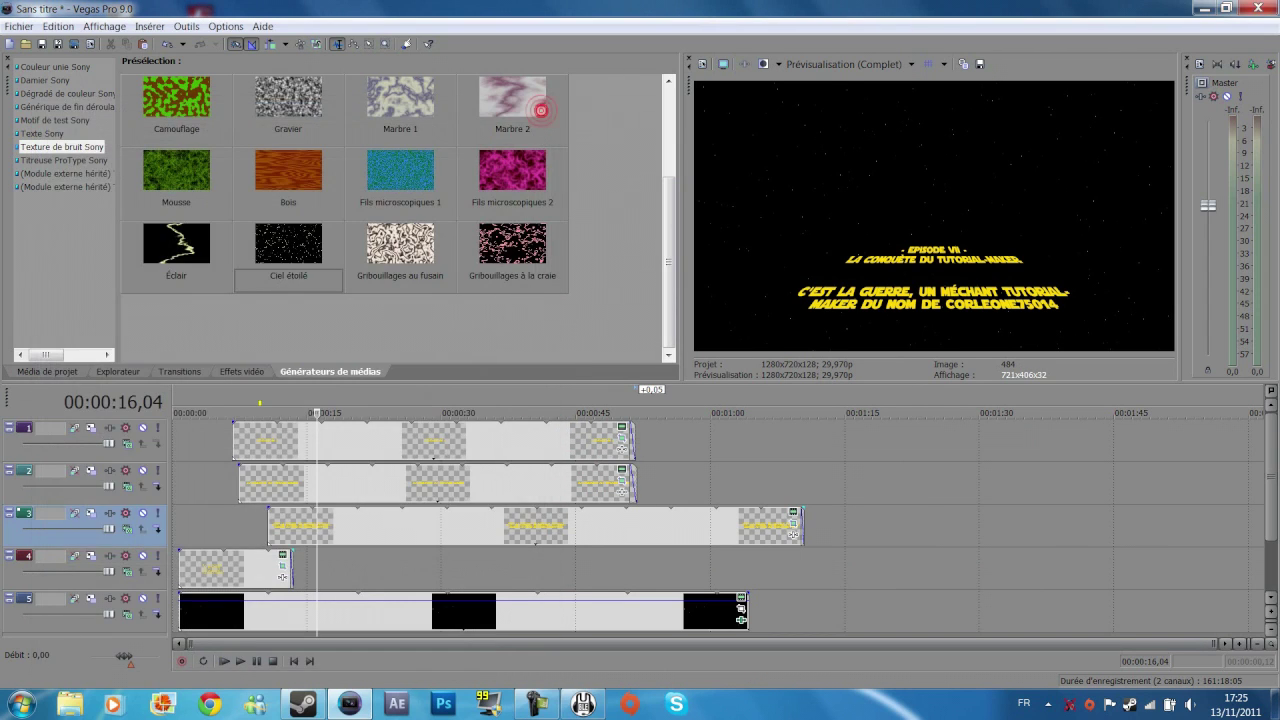
# Step: Play the sequence from the beginning to check the opening with the adjusted star background
pyautogui.click(293, 661)
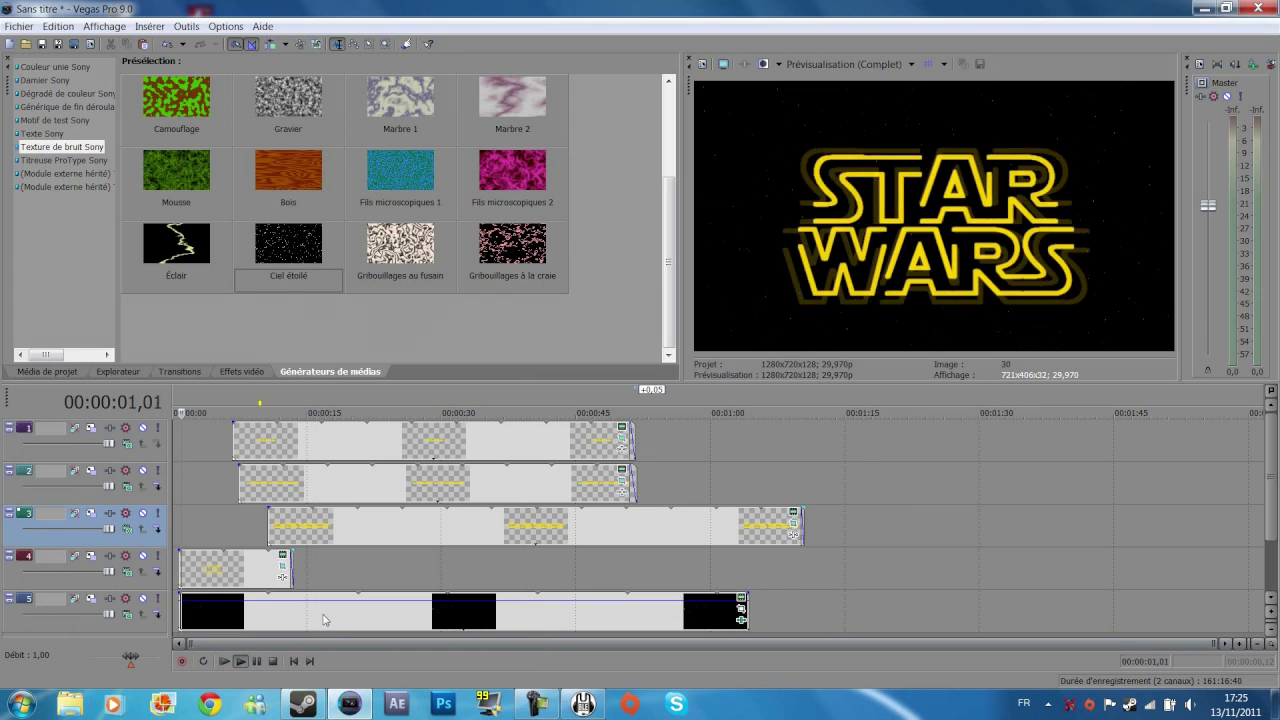